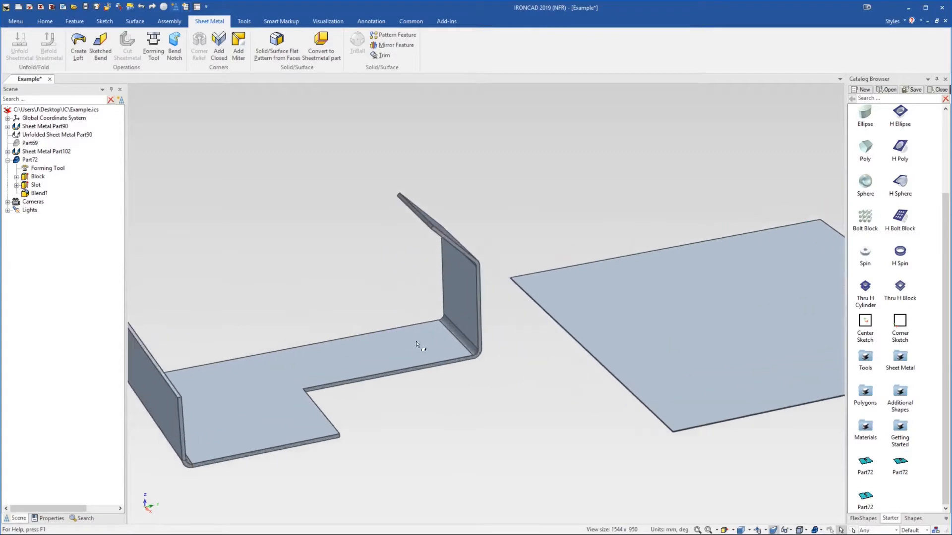
scroll(446, 327, up, 5)
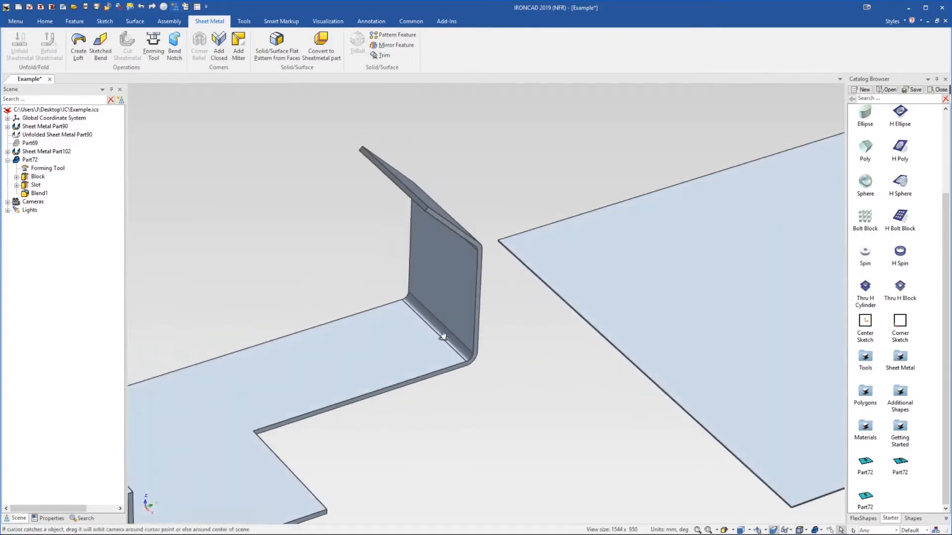
Try to add a triangular bend notch 1.5 mm deep on the lower bend of the upright flange
middle_drag(411, 317, 426, 341)
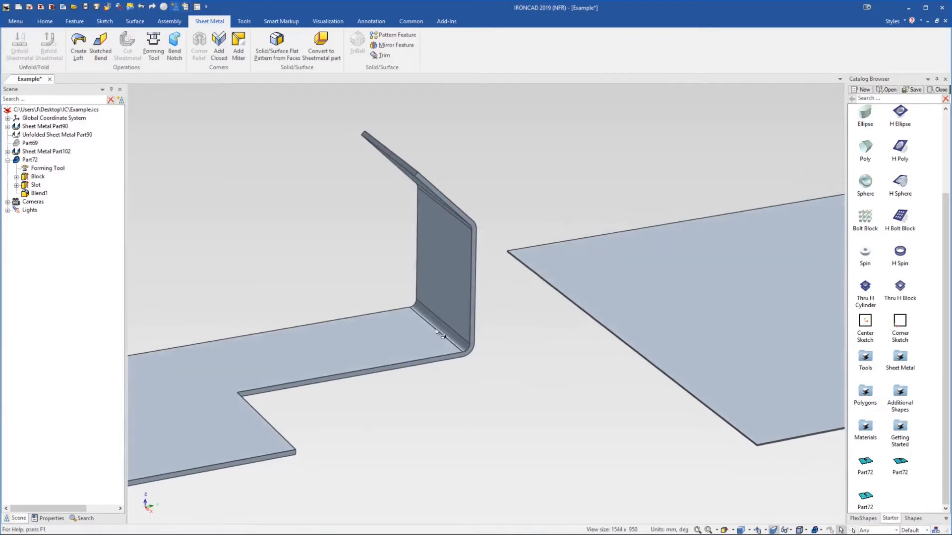
middle_drag(417, 322, 416, 334)
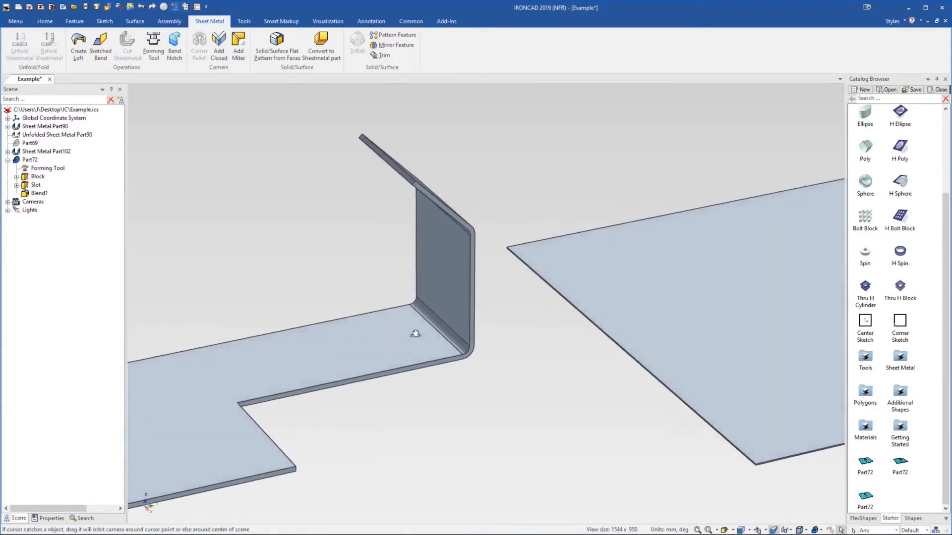
click(181, 54)
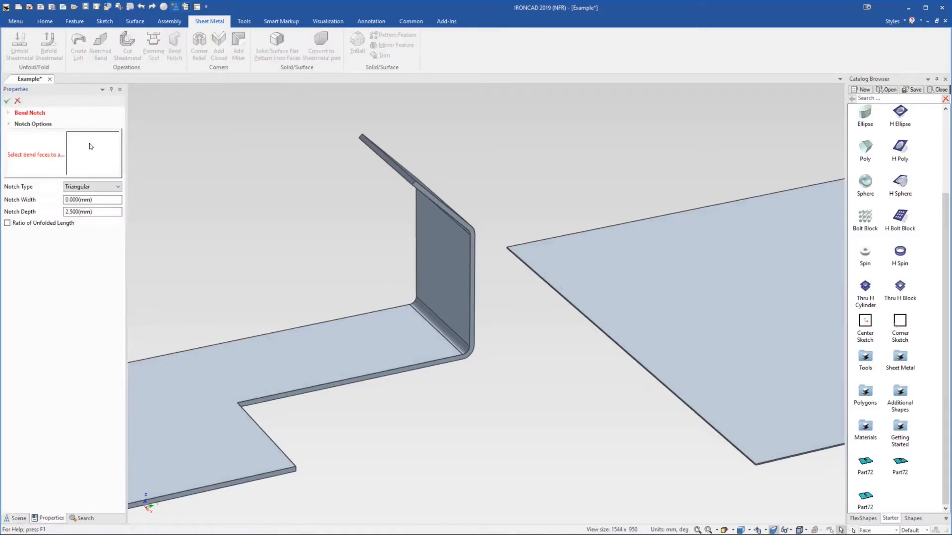
click(109, 187)
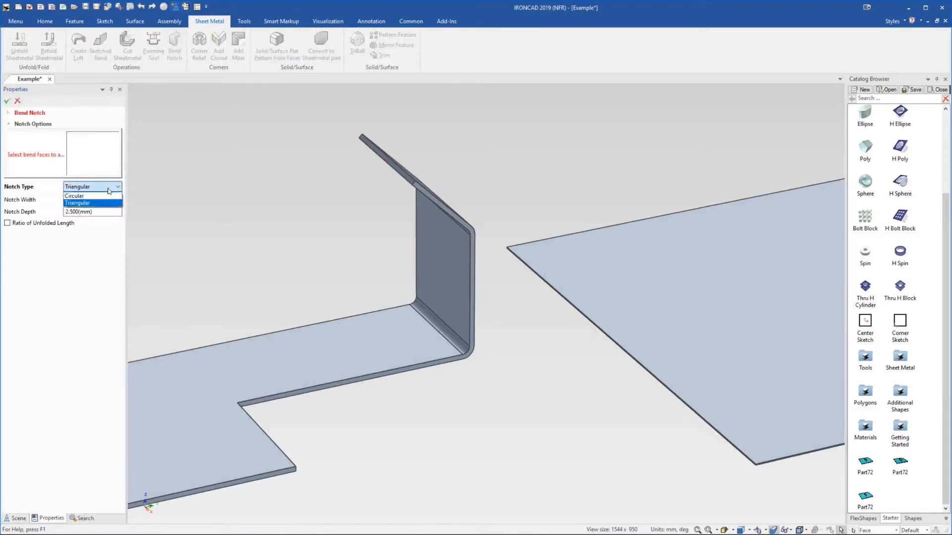
click(83, 202)
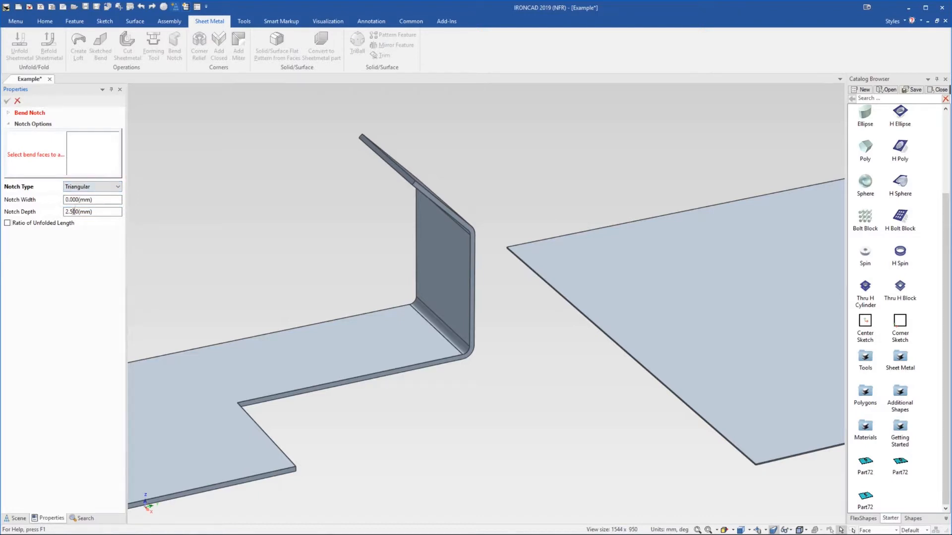
drag(68, 212, 65, 212)
scroll(452, 319, up, 3)
click(446, 325)
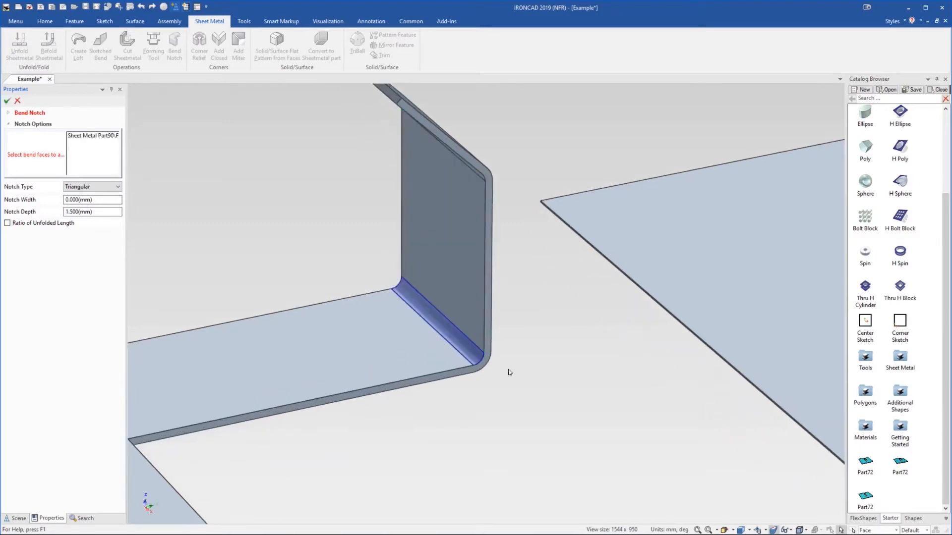
click(7, 100)
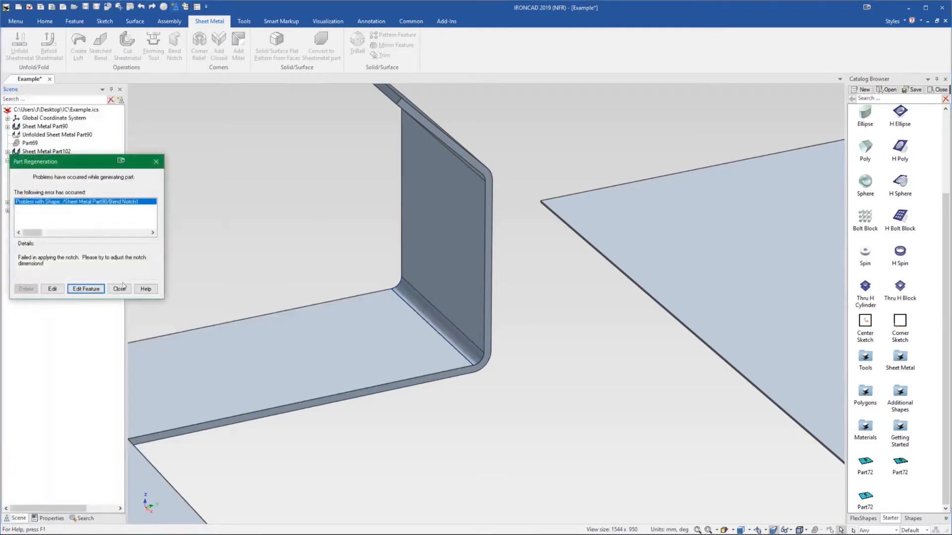
click(119, 288)
Add a triangular bend notch 1.5 mm wide and 1.5 mm deep on the lower bend of the upright flange
click(33, 163)
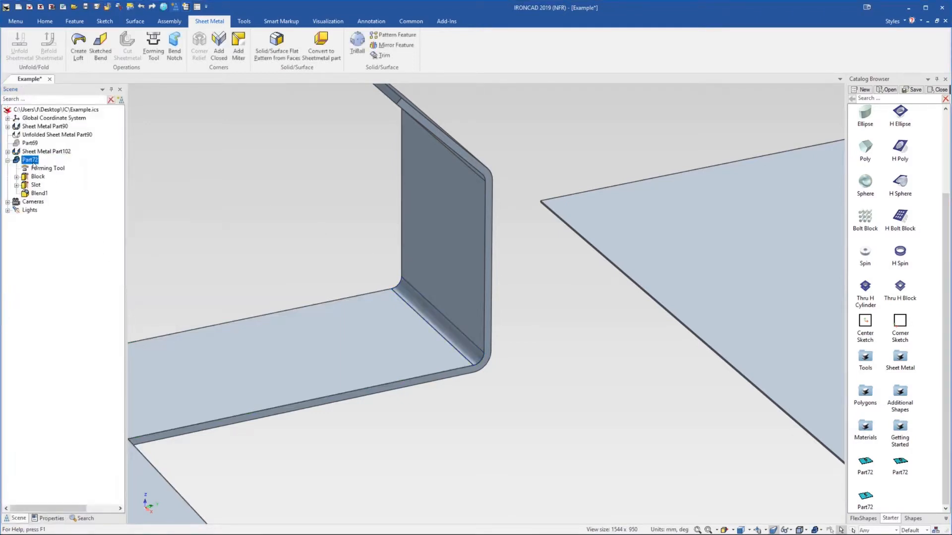
click(38, 169)
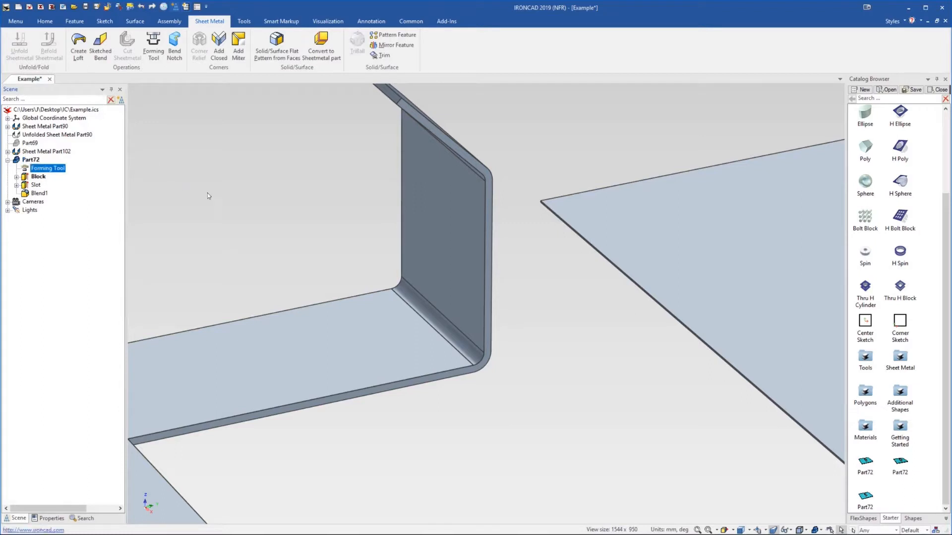
click(175, 42)
middle_drag(311, 346, 175, 280)
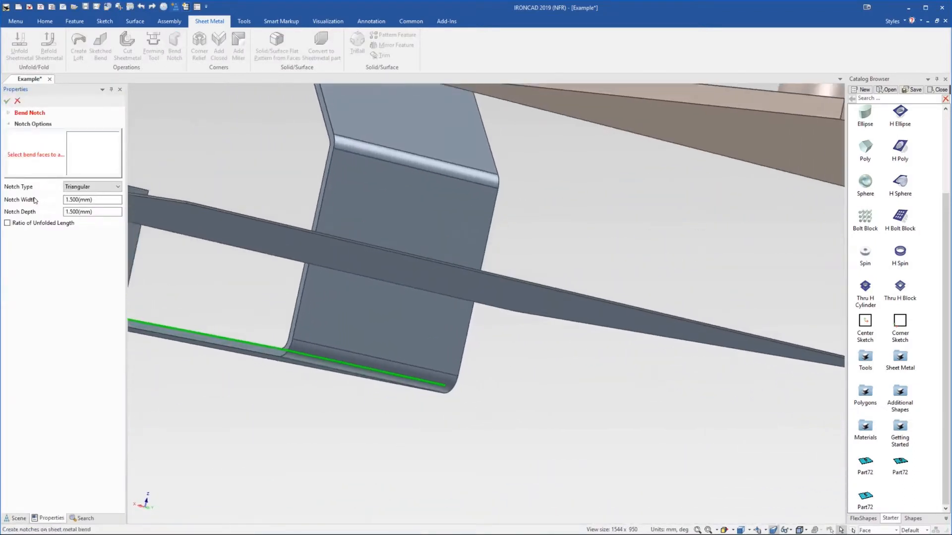
click(306, 354)
middle_drag(272, 352, 395, 391)
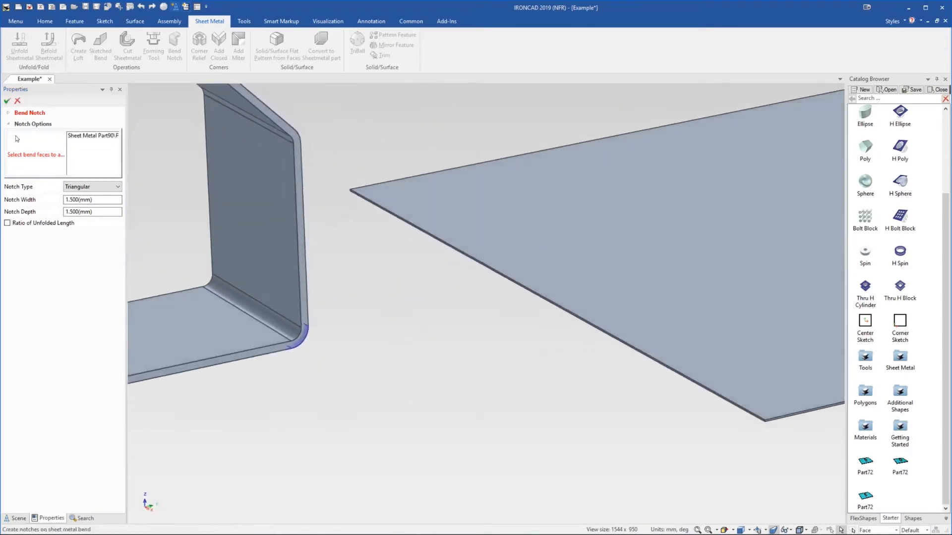
click(6, 103)
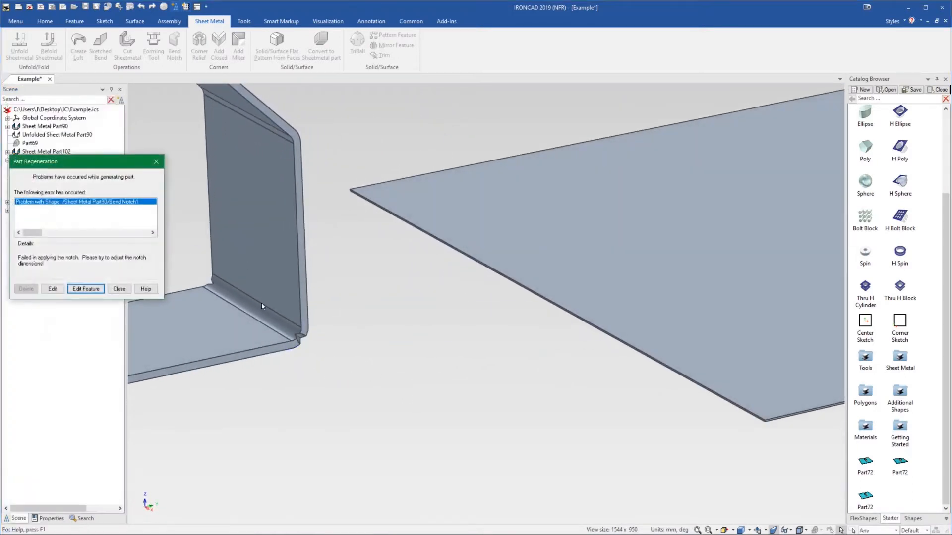
click(160, 289)
Delete the Bend Notch1 feature of Sheet Metal Part90
click(8, 152)
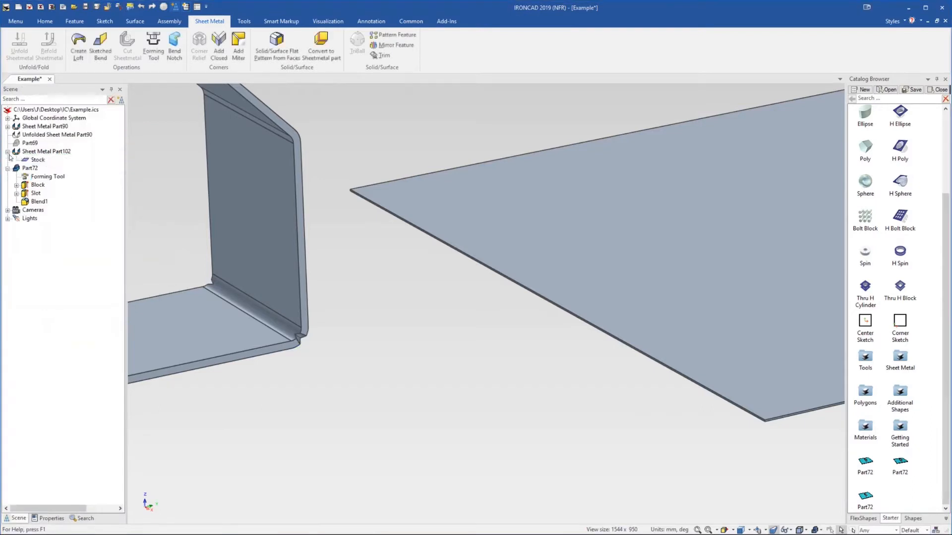
click(7, 126)
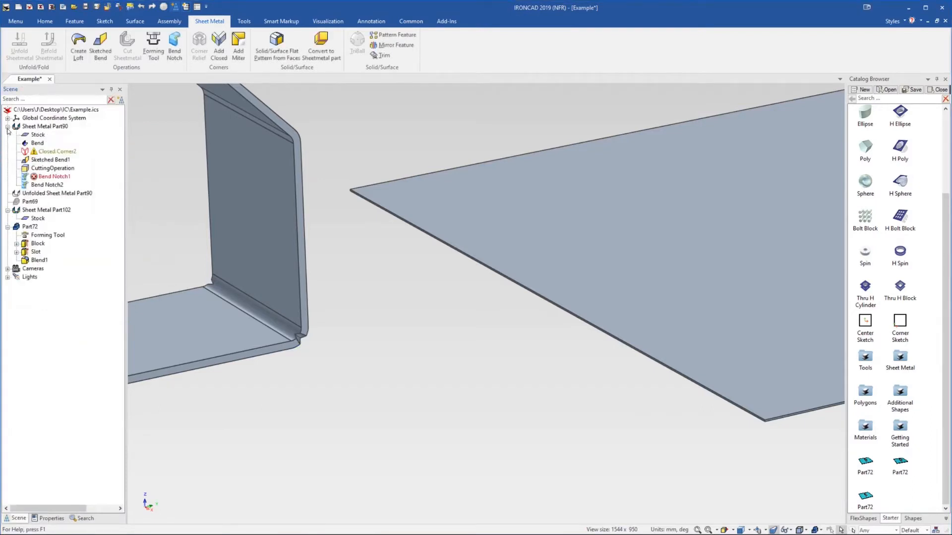
click(54, 177)
key(Delete)
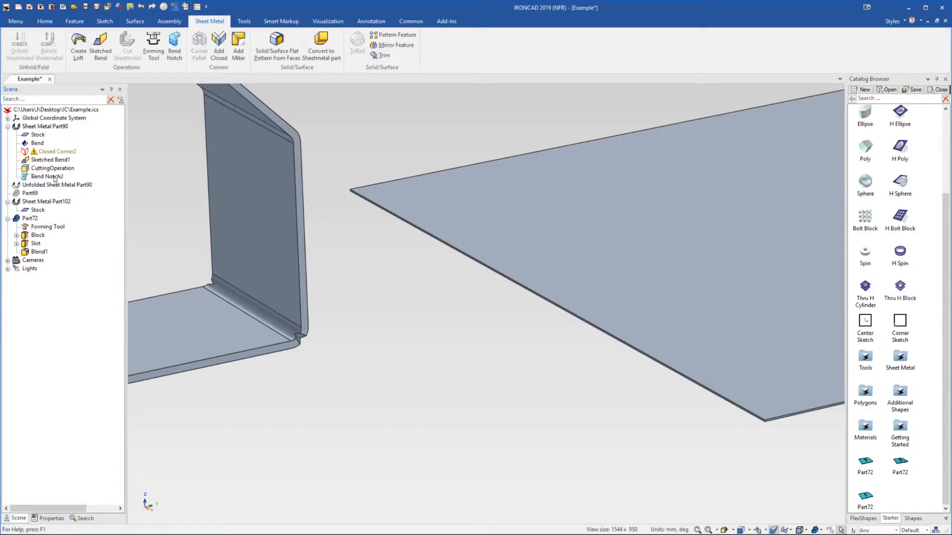
Delete the Closed Corner2 feature of Sheet Metal Part90
scroll(277, 232, down, 6)
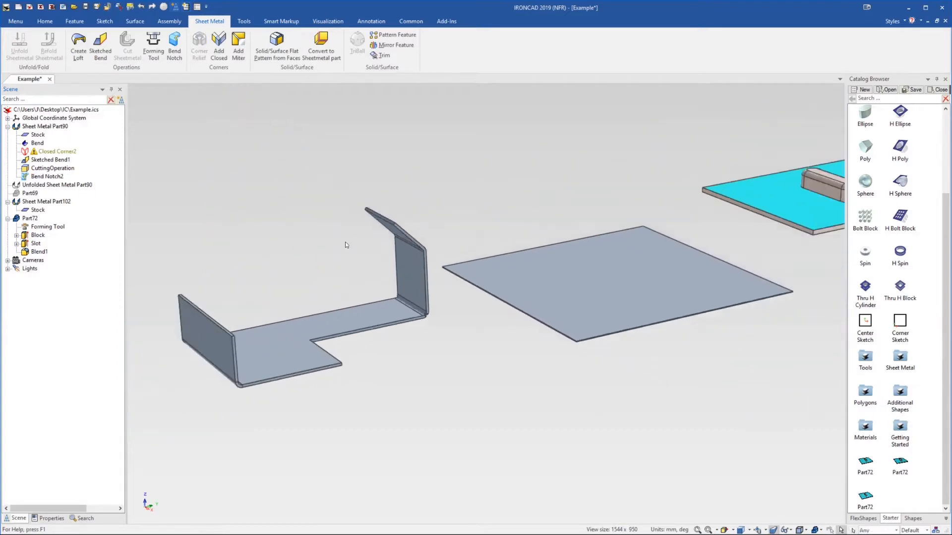
scroll(404, 296, up, 5)
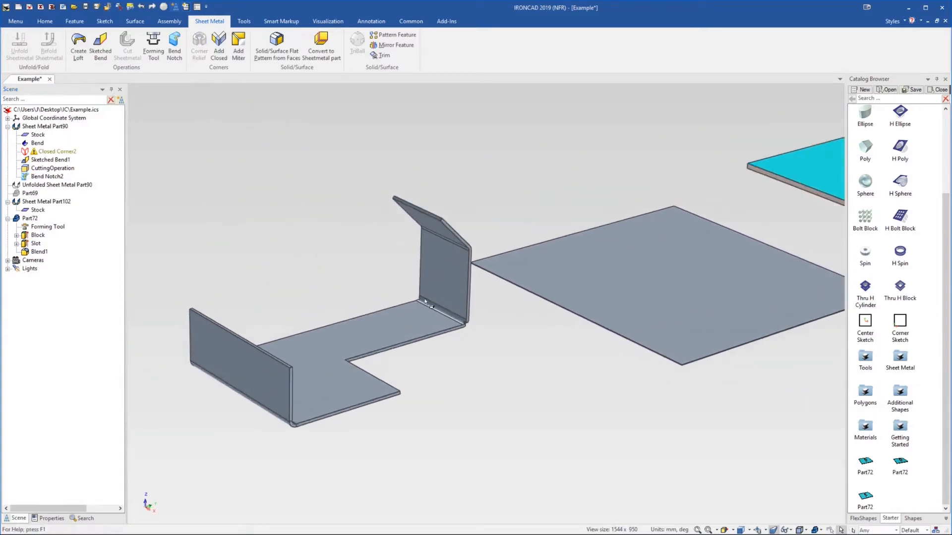
click(58, 152)
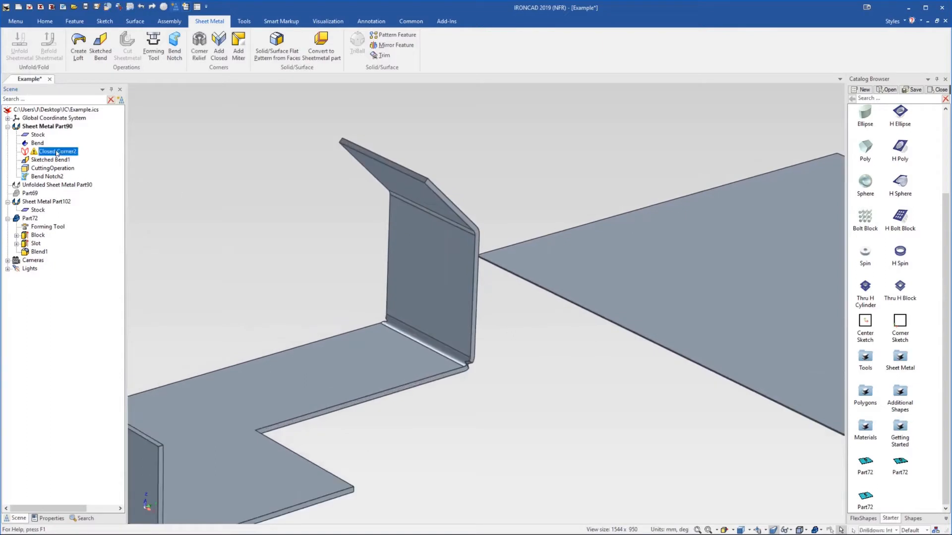
key(Delete)
Unfold Sheet Metal Part90 to inspect the notched bend in the flat pattern, then fold it back
scroll(358, 222, down, 2)
scroll(505, 357, up, 5)
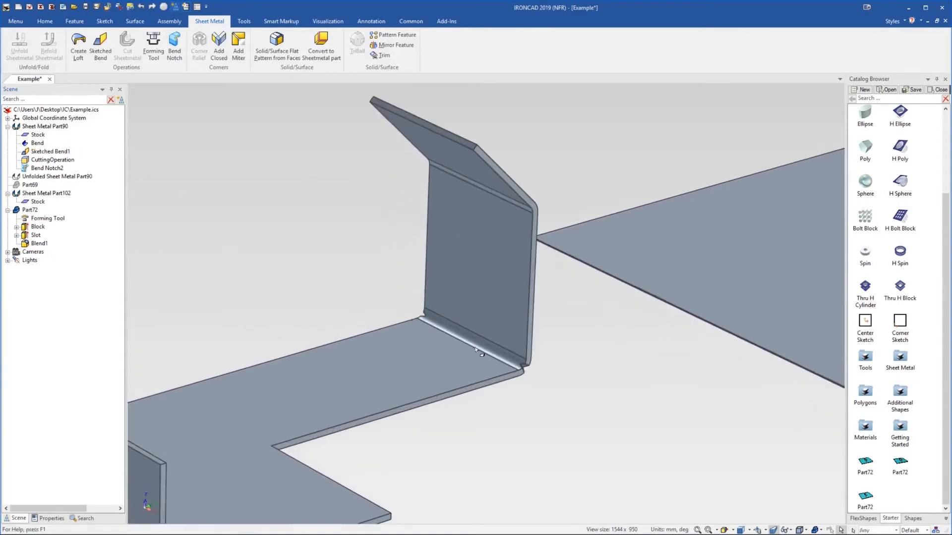
scroll(510, 350, up, 3)
middle_drag(510, 349, 445, 328)
right_click(373, 295)
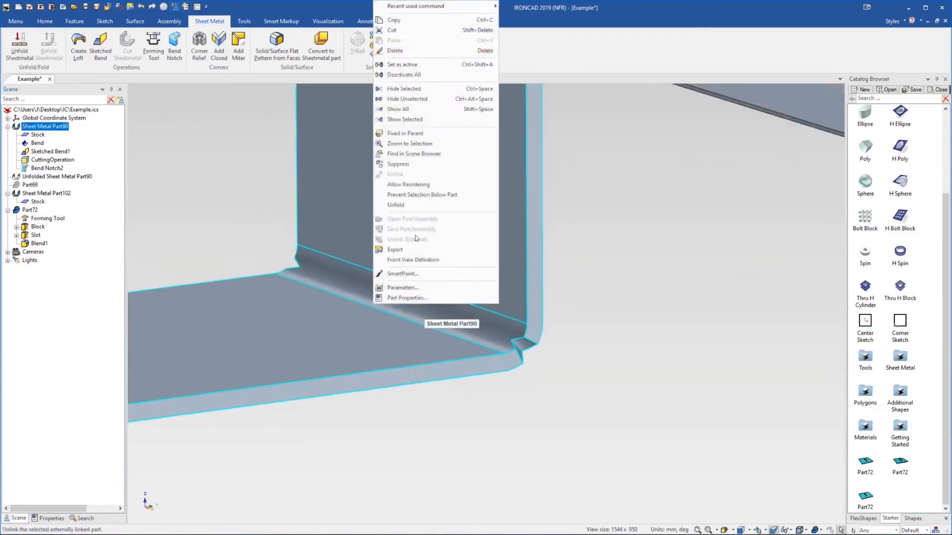
click(422, 206)
mouse_move(466, 300)
middle_down()
mouse_move(457, 365)
mouse_move(480, 452)
mouse_move(468, 446)
mouse_move(449, 322)
mouse_move(459, 306)
middle_up()
scroll(459, 305, down, 2)
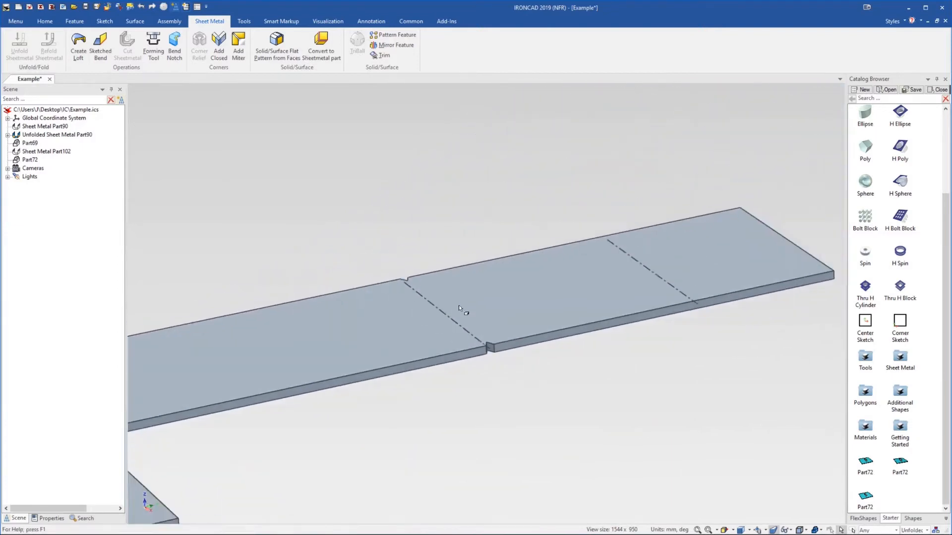
click(459, 305)
right_click(460, 304)
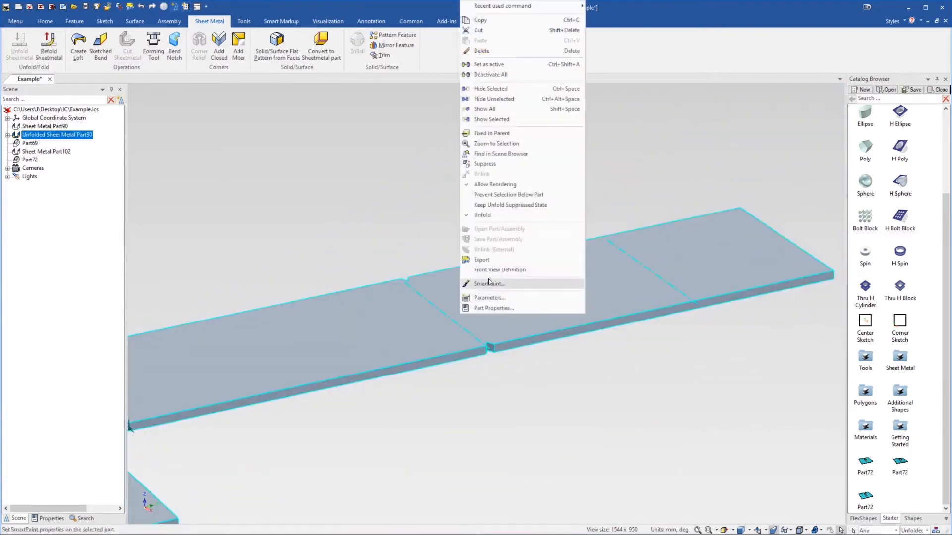
click(485, 216)
middle_drag(377, 319, 483, 244)
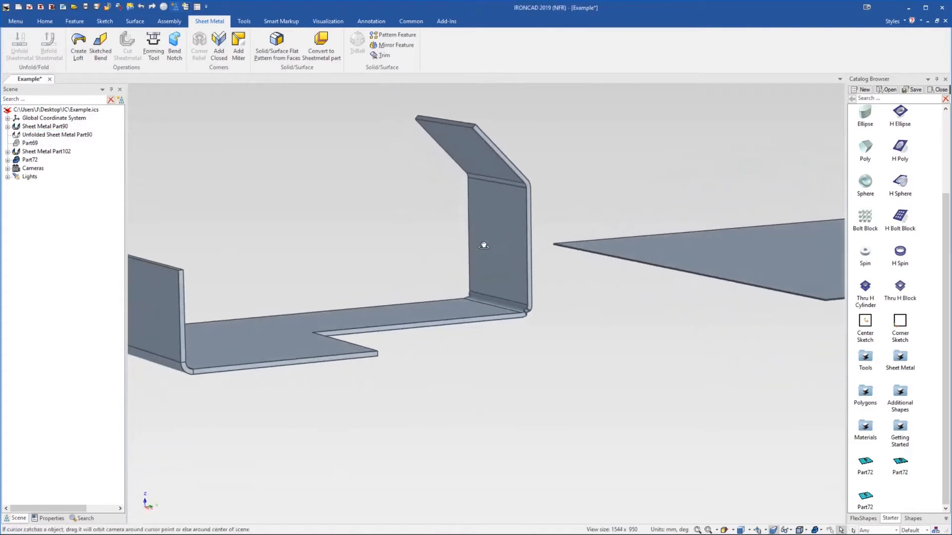
Add a triangular bend notch 1.5 mm wide and 1.5 mm deep on the upper bend of the upright flange
scroll(505, 218, up, 5)
middle_drag(519, 218, 379, 149)
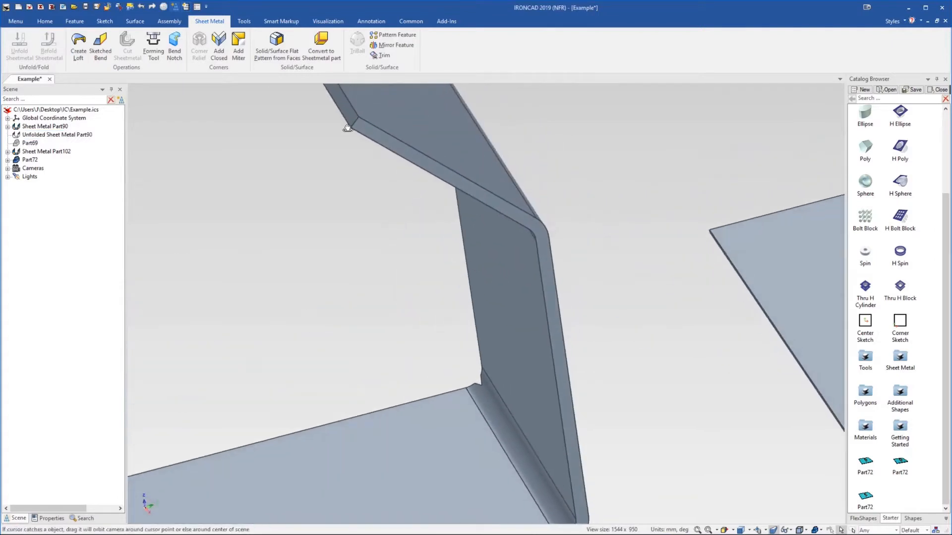
click(174, 50)
middle_drag(473, 147, 637, 206)
click(532, 201)
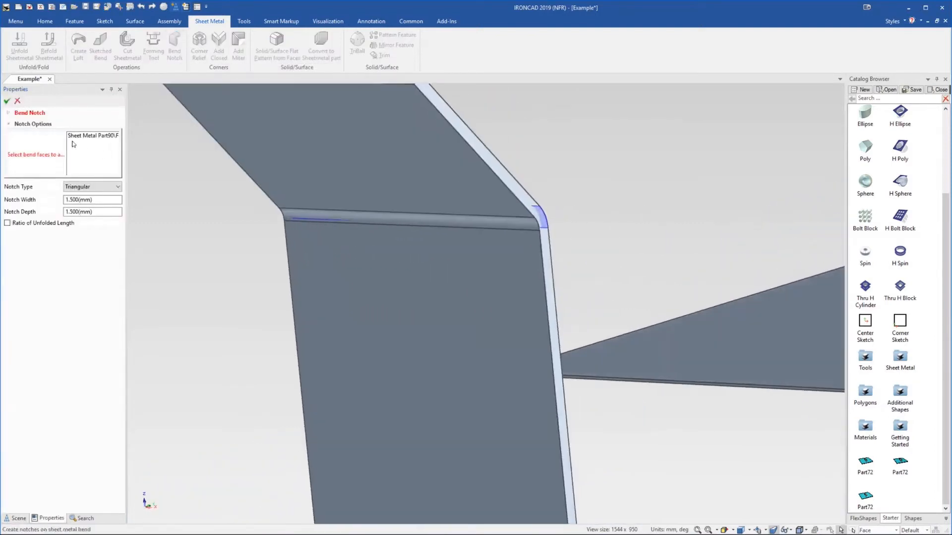
click(7, 101)
middle_drag(399, 242, 418, 280)
scroll(418, 280, down, 5)
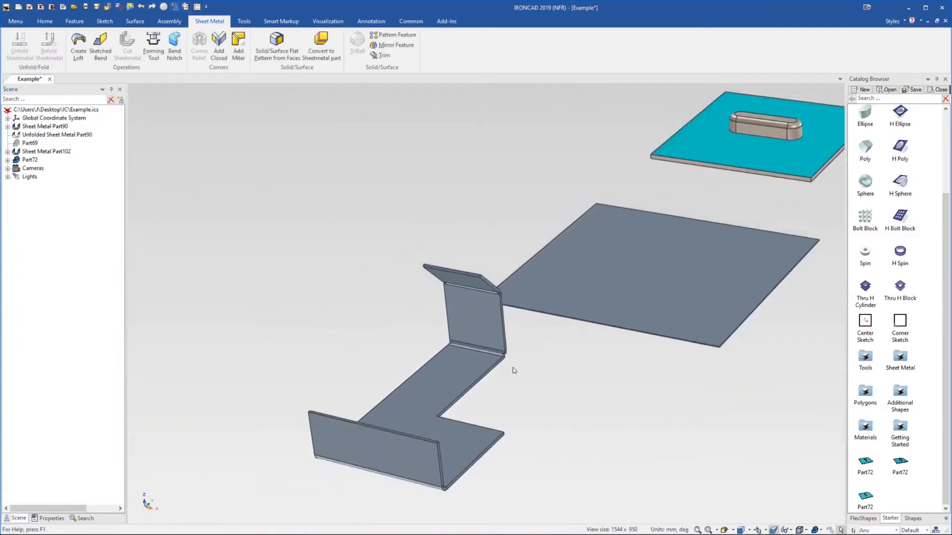
middle_drag(423, 441, 417, 412)
scroll(439, 425, up, 3)
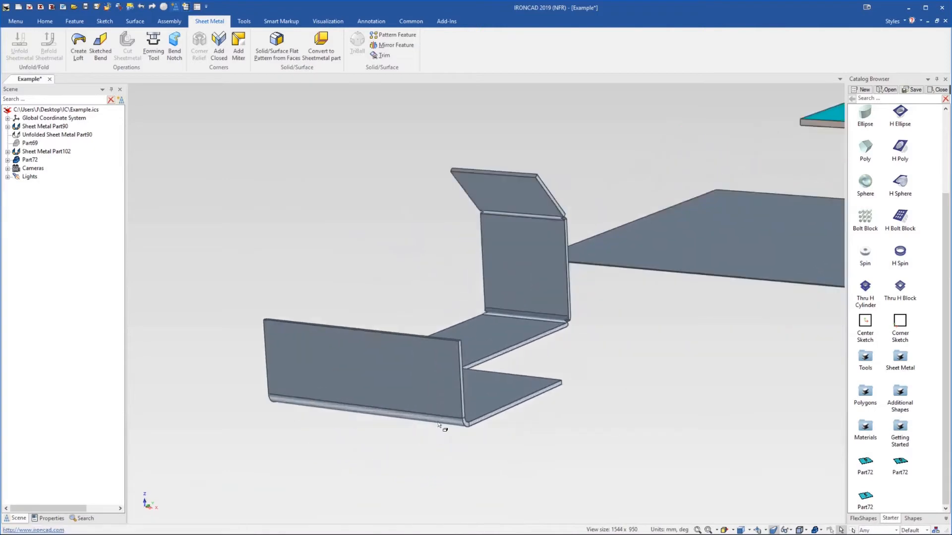
middle_drag(467, 395, 465, 403)
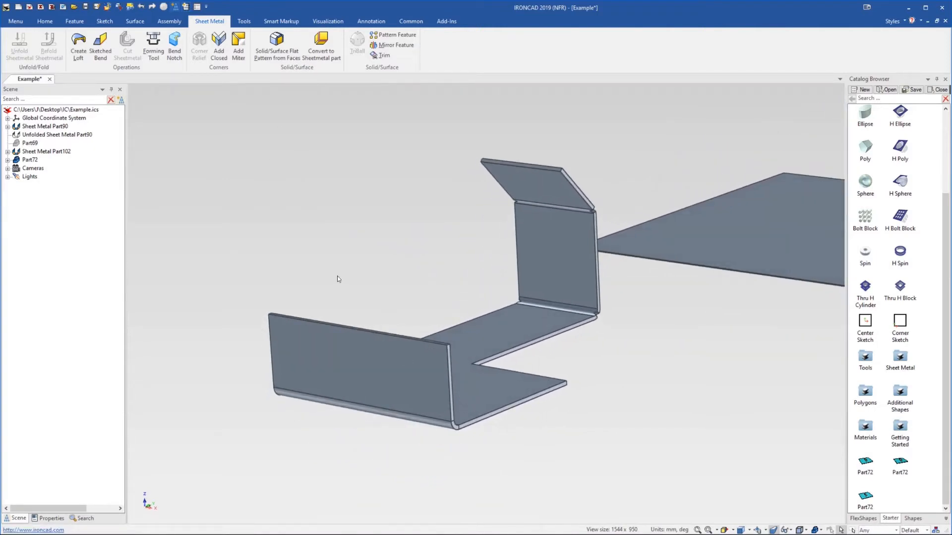
click(445, 378)
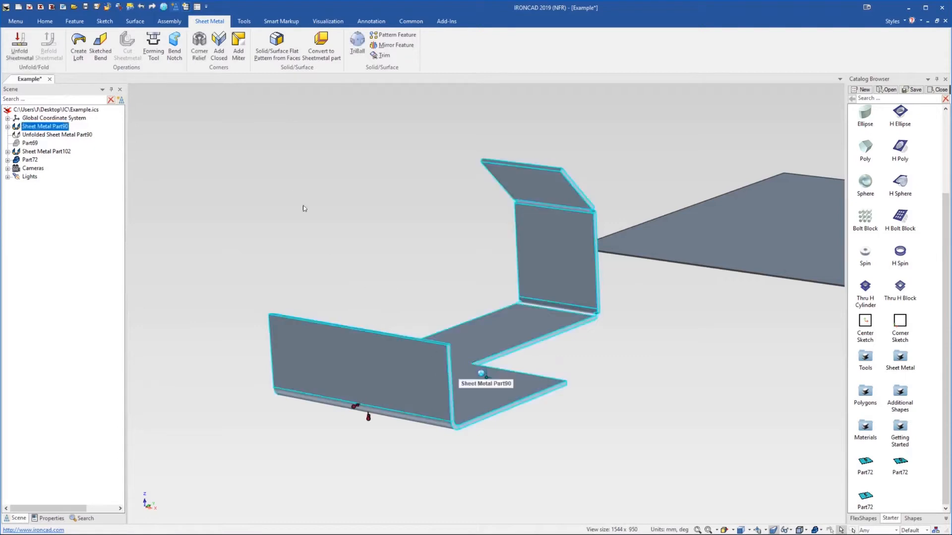
click(199, 43)
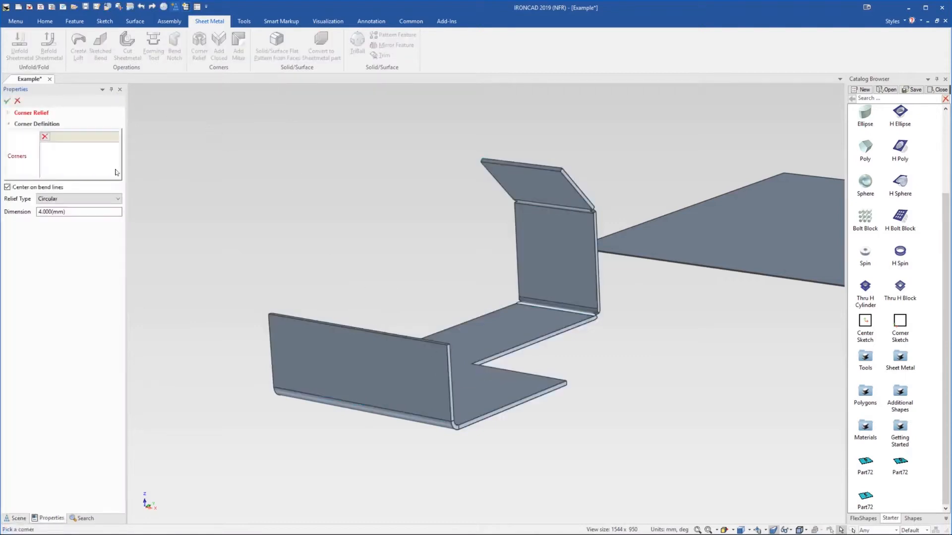
click(17, 101)
Add a miter flange on the side flange's bend along the base plate's front edge with a 0.1 mm setback
mouse_move(510, 326)
middle_down()
mouse_move(485, 363)
mouse_move(500, 361)
mouse_move(496, 339)
middle_up()
scroll(491, 347, up, 1)
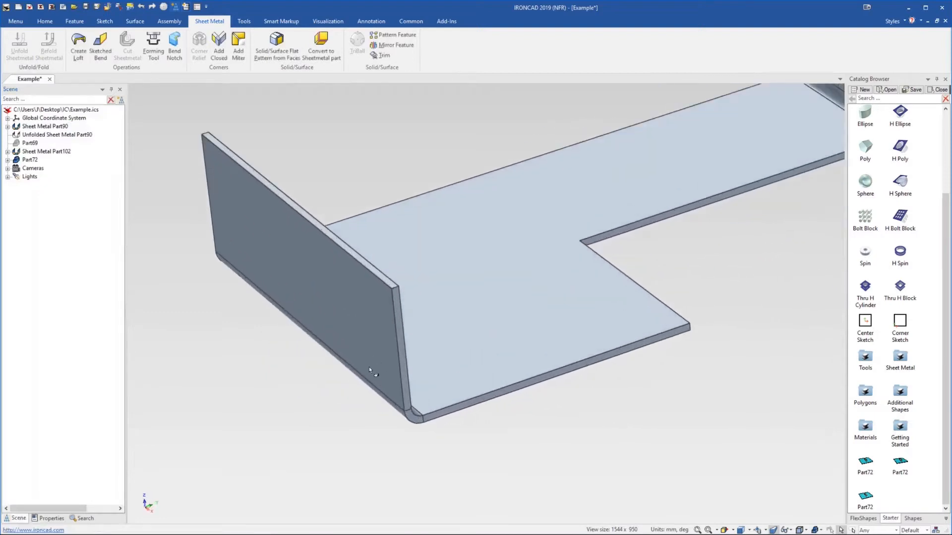
click(238, 47)
click(356, 327)
click(80, 173)
click(557, 368)
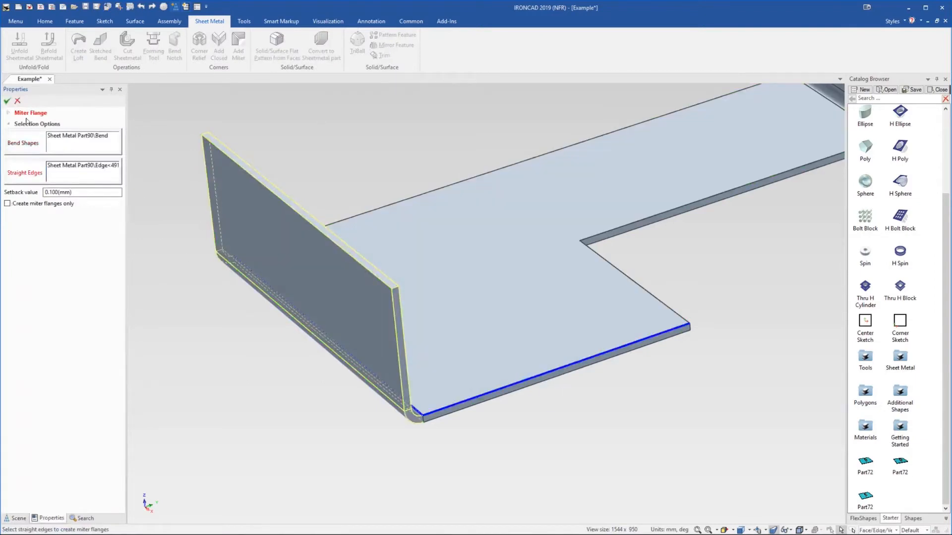
click(7, 100)
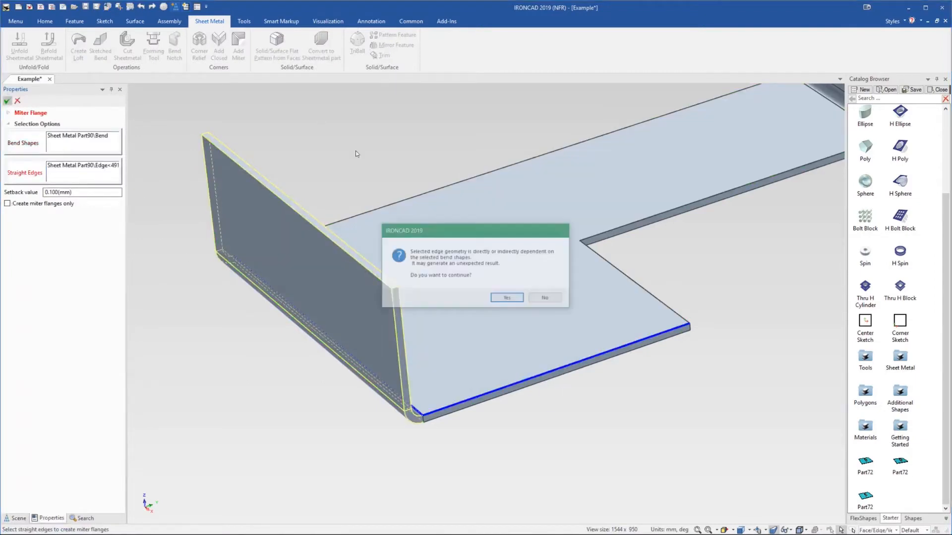
click(503, 299)
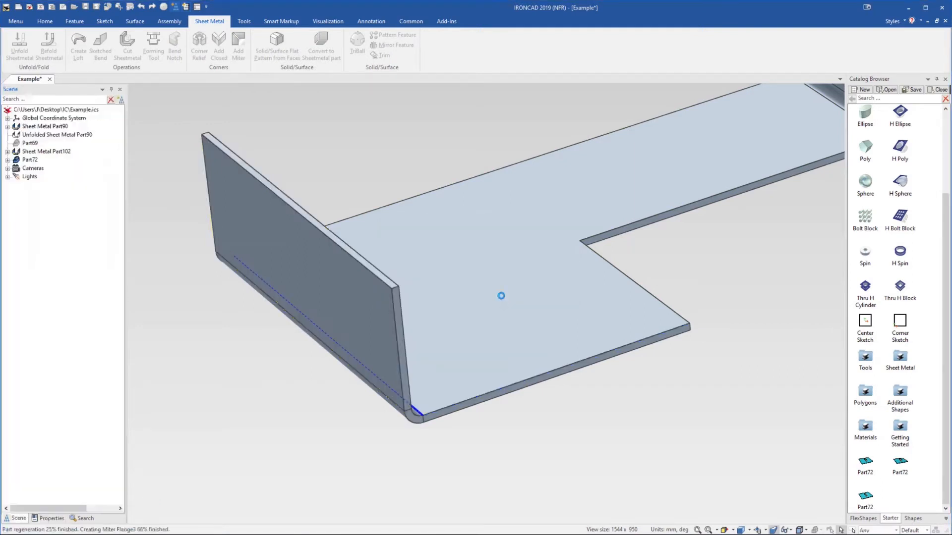
Add a circular corner relief of 3 mm at the front corner where the two flanges meet
middle_drag(350, 162, 516, 295)
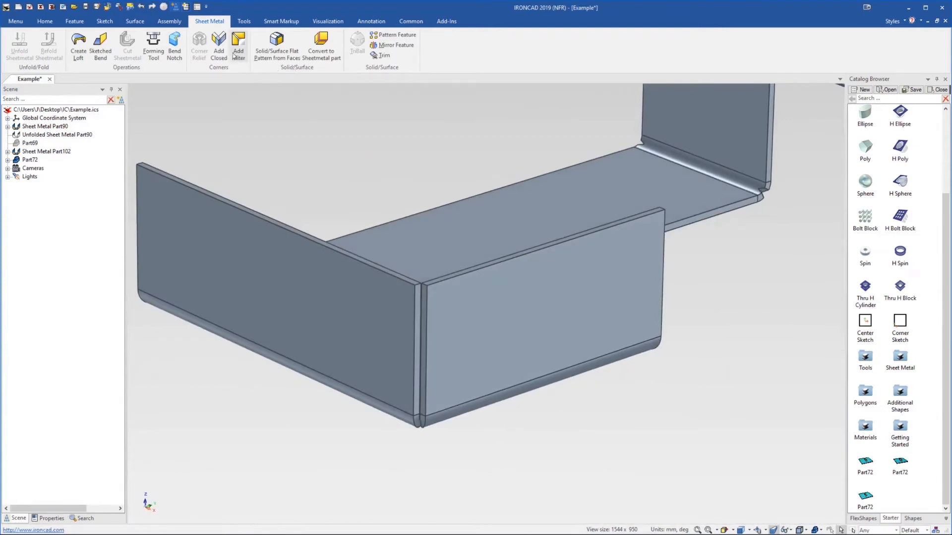
click(382, 263)
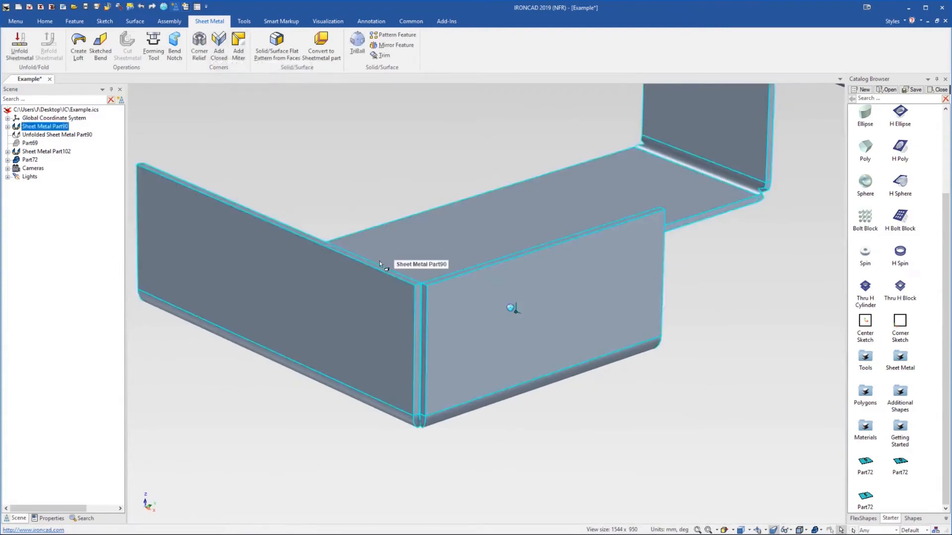
click(197, 55)
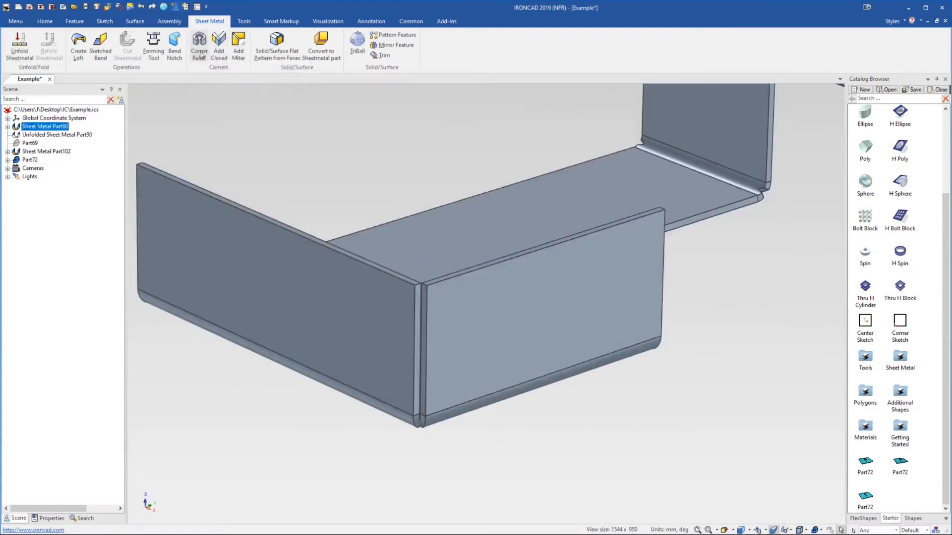
scroll(418, 403, down, 1)
click(428, 405)
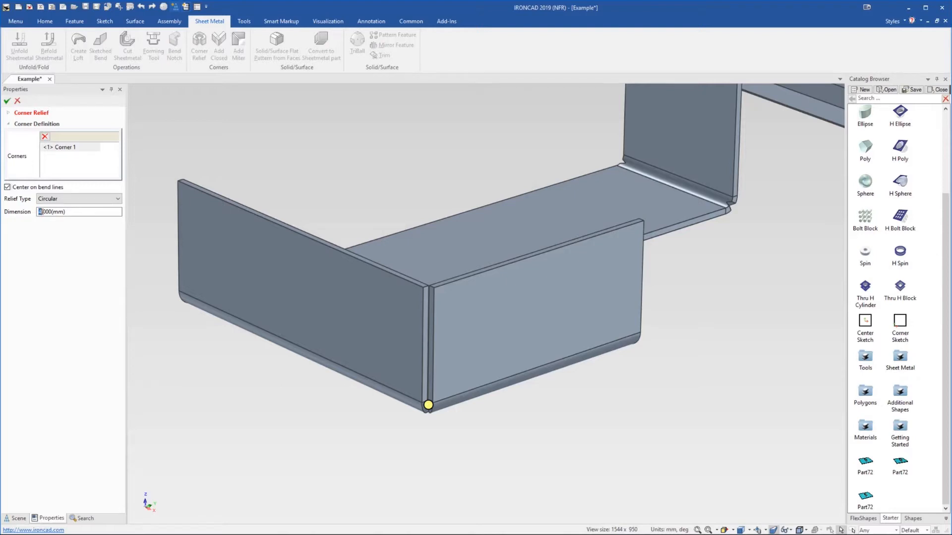
text(3)
click(8, 101)
Delete the Miter Flange3 feature at the front corner of Sheet Metal Part90 and dismiss the regeneration error
middle_drag(453, 329, 488, 342)
click(486, 330)
click(486, 331)
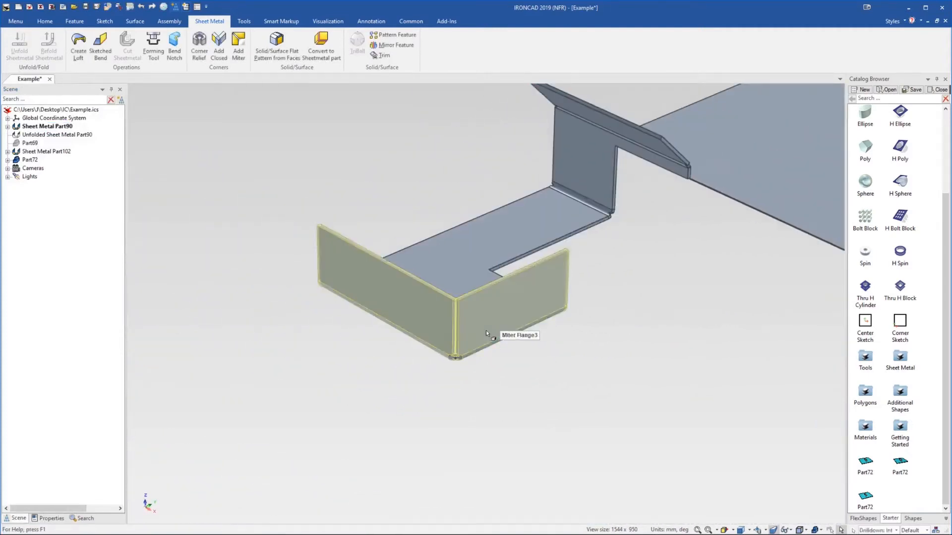
key(Delete)
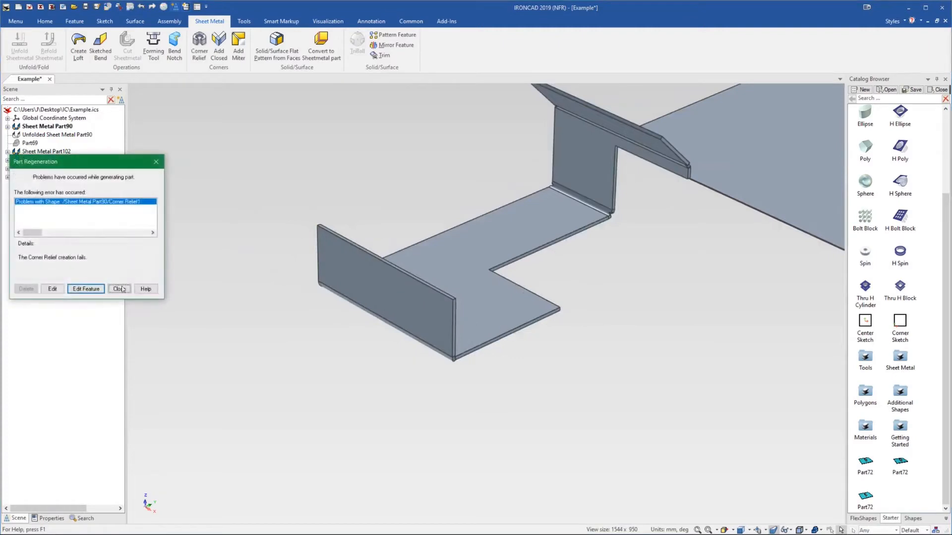
click(119, 288)
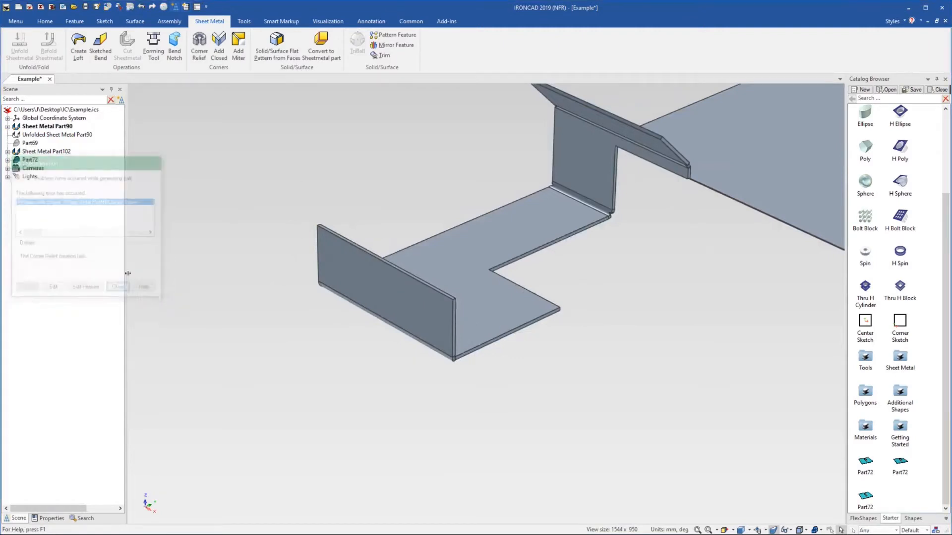
Expand Sheet Metal Part90 in the scene tree to review its features
click(7, 126)
click(55, 185)
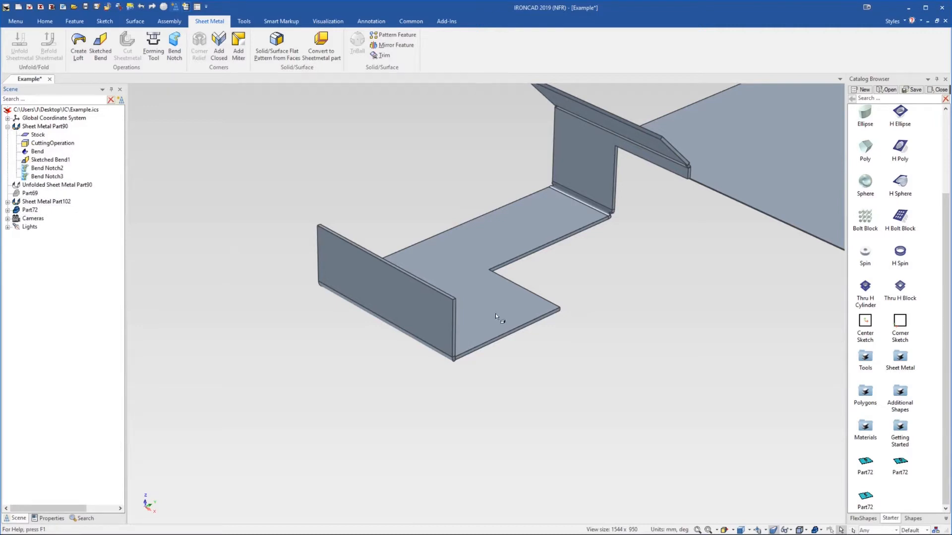
Drop a Block shape from the catalog into empty space beside the sheet metal parts
scroll(517, 320, up, 2)
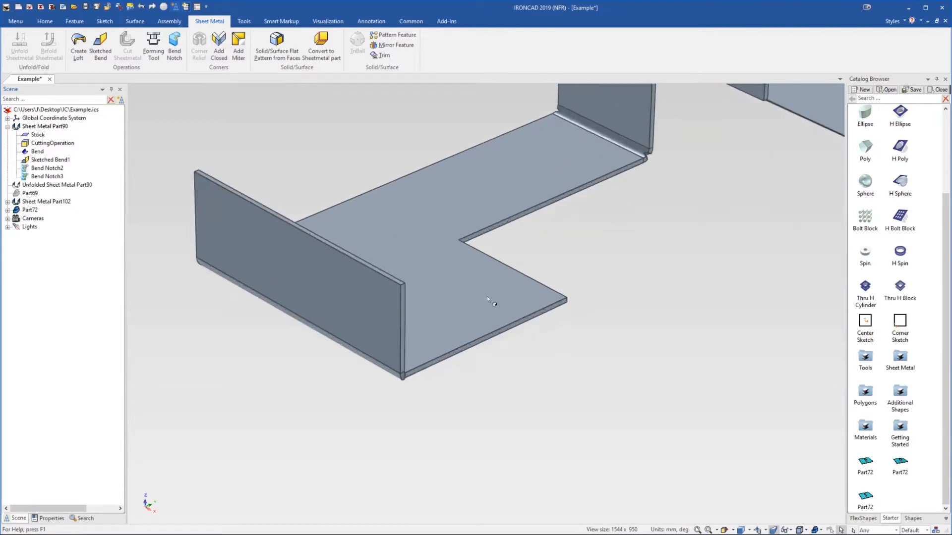
scroll(439, 305, down, 5)
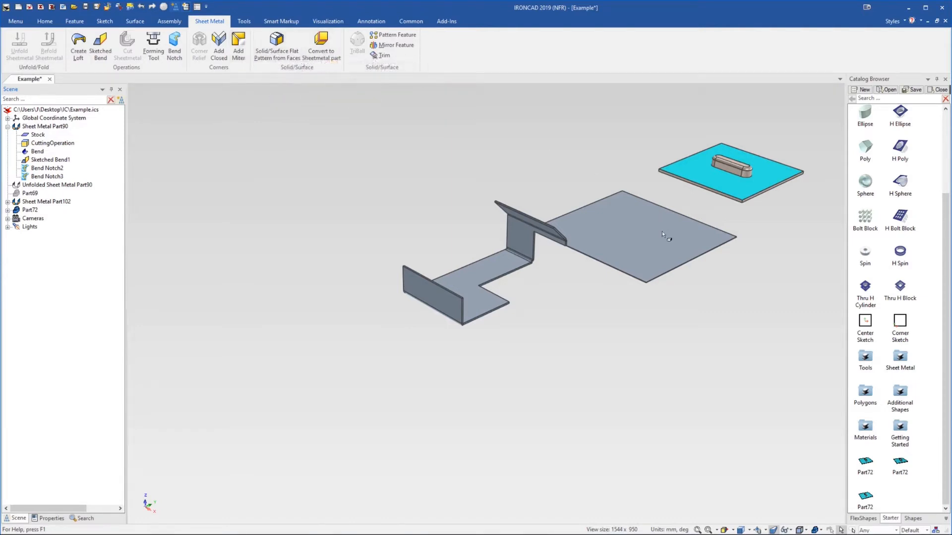
scroll(661, 231, down, 5)
scroll(554, 267, up, 3)
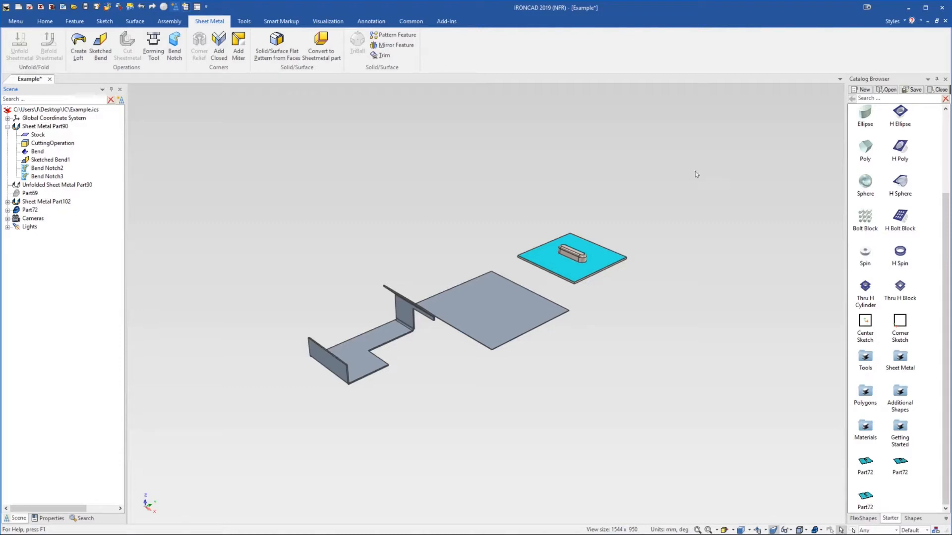
scroll(865, 199, up, 3)
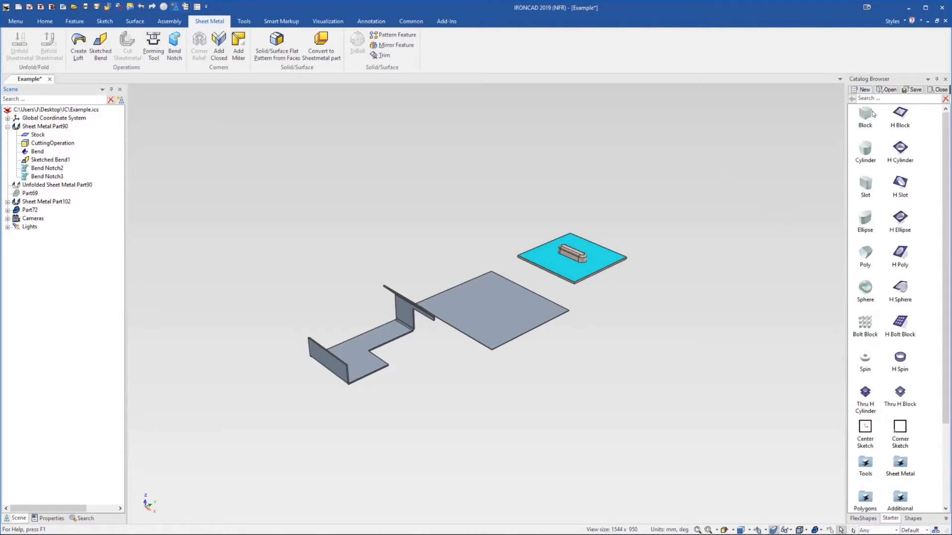
drag(867, 116, 506, 237)
scroll(507, 234, up, 5)
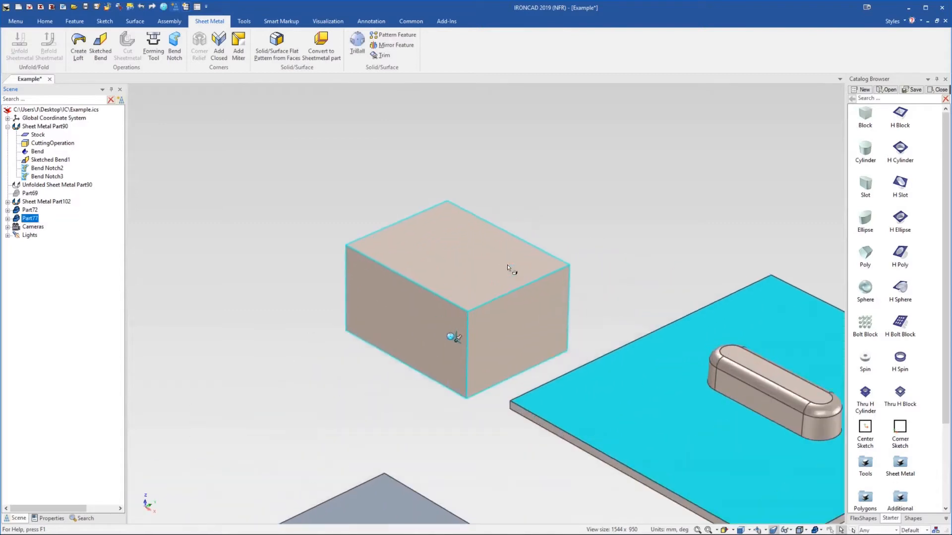
Blend the block's top back edge with a 5 mm radius and its top front edge with 10 mm
click(478, 185)
click(504, 232)
click(505, 231)
click(505, 231)
right_click(505, 231)
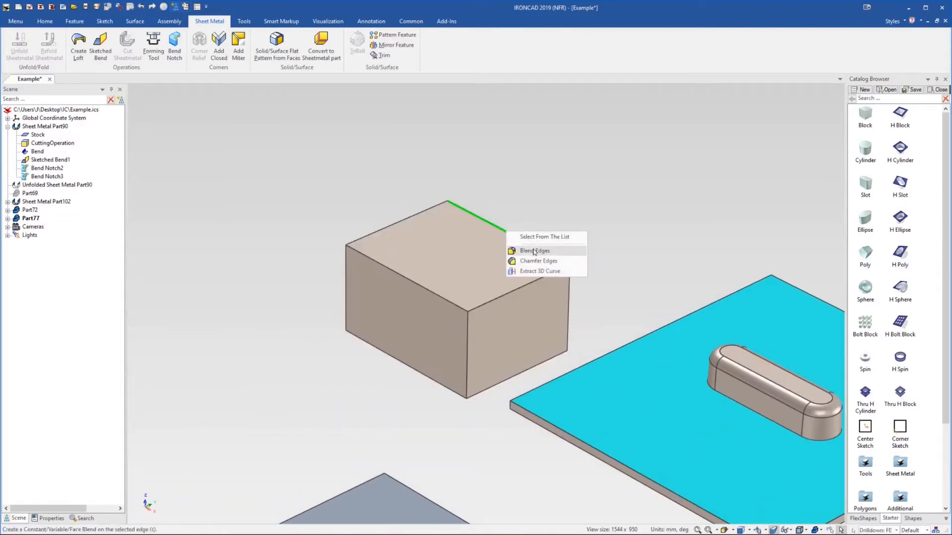
click(527, 251)
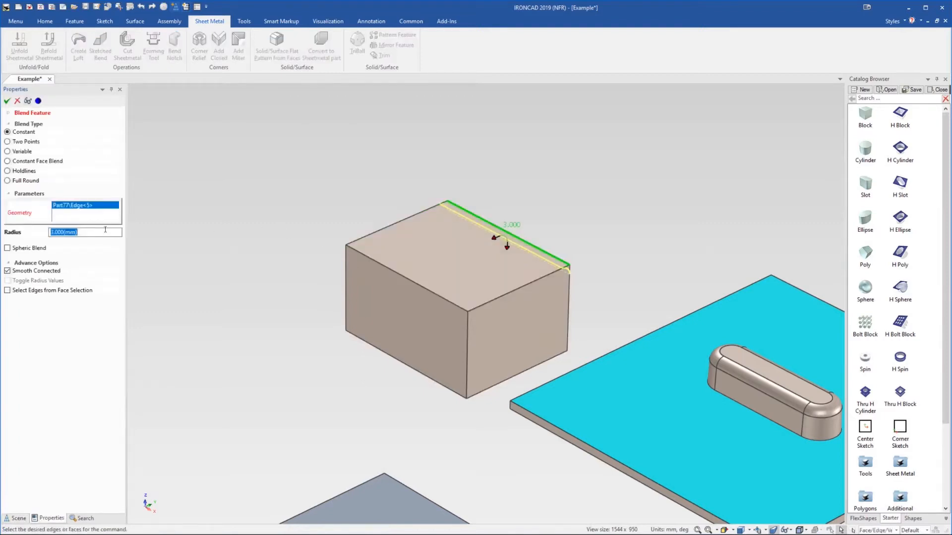
text(5)
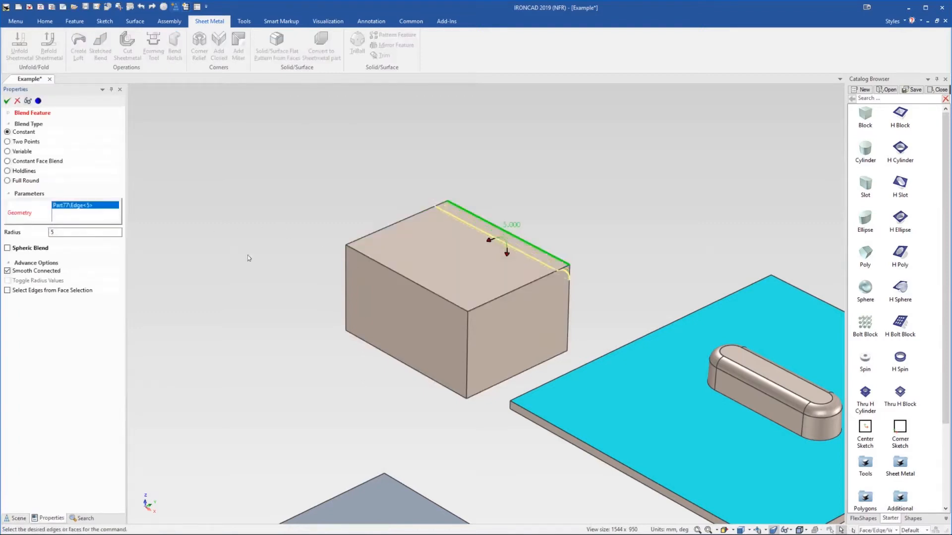
click(404, 276)
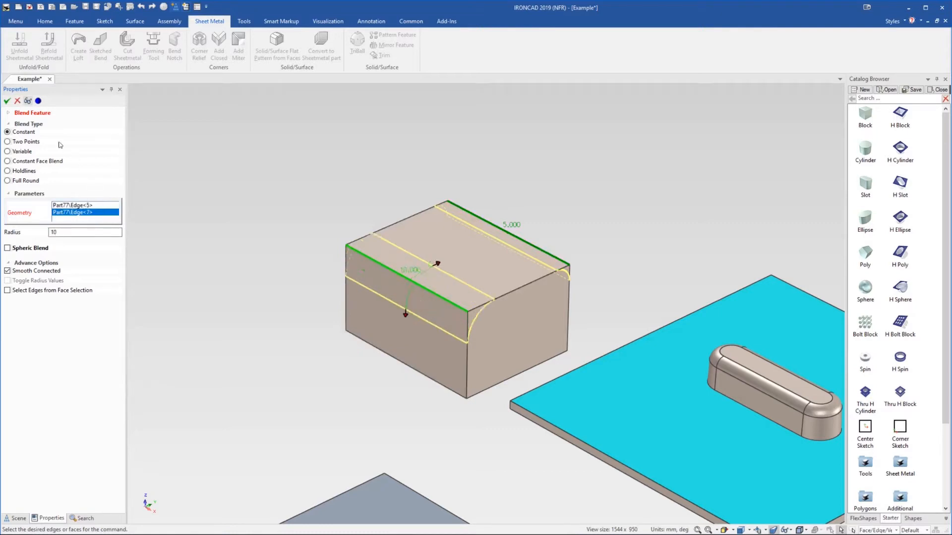
click(7, 101)
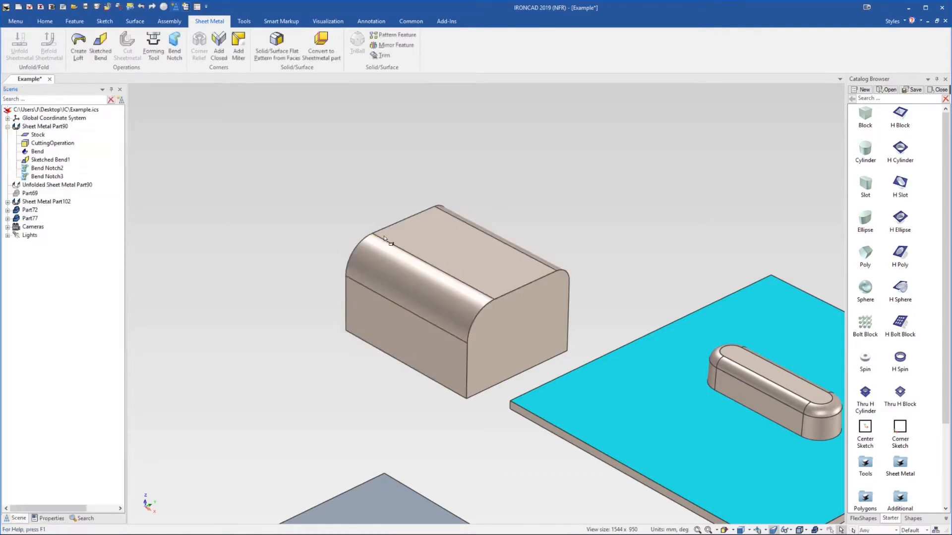
Copy the block about 30.5 mm forward along its side using the TriBall
click(462, 347)
key(F10)
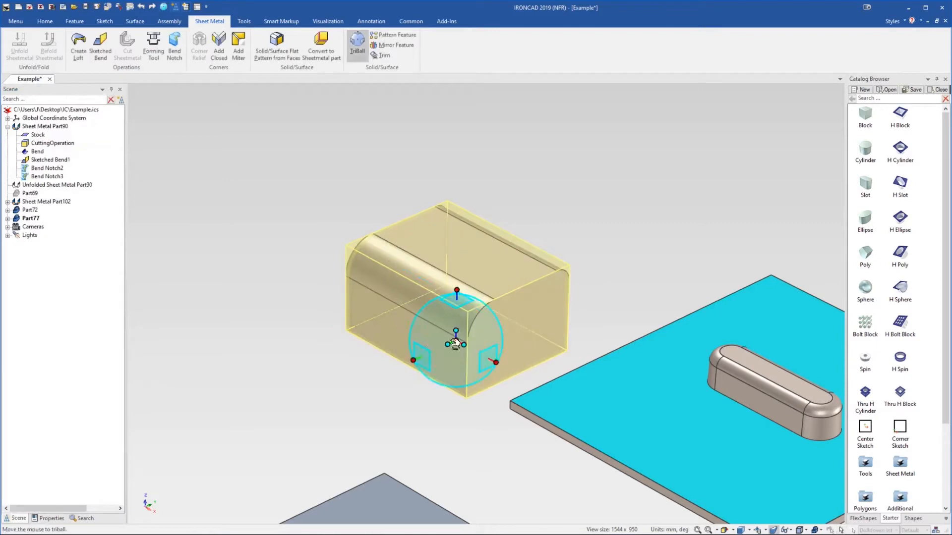
right_drag(421, 358, 416, 361)
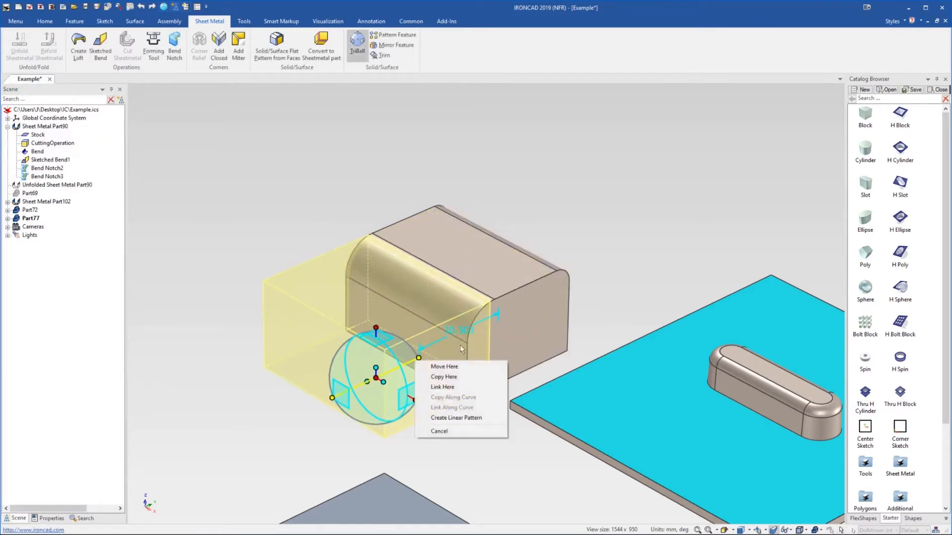
click(470, 378)
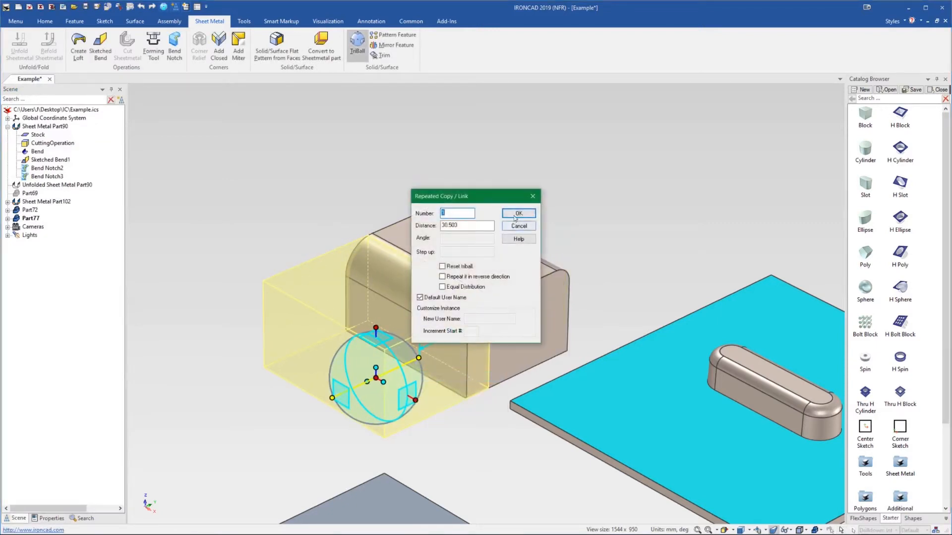
click(526, 214)
Lower the copied block's height to about 10 mm by dragging its top size handle
key(F10)
click(405, 296)
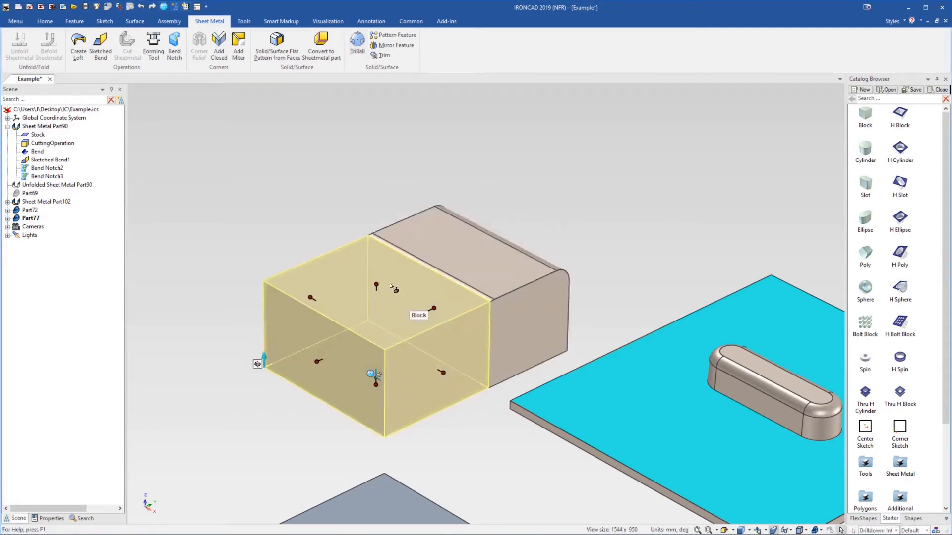
drag(393, 287, 400, 356)
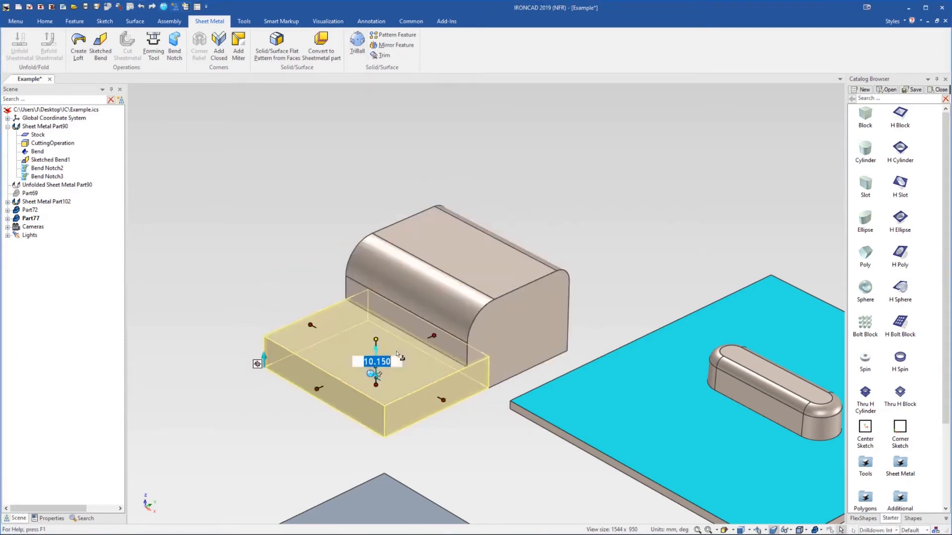
click(354, 153)
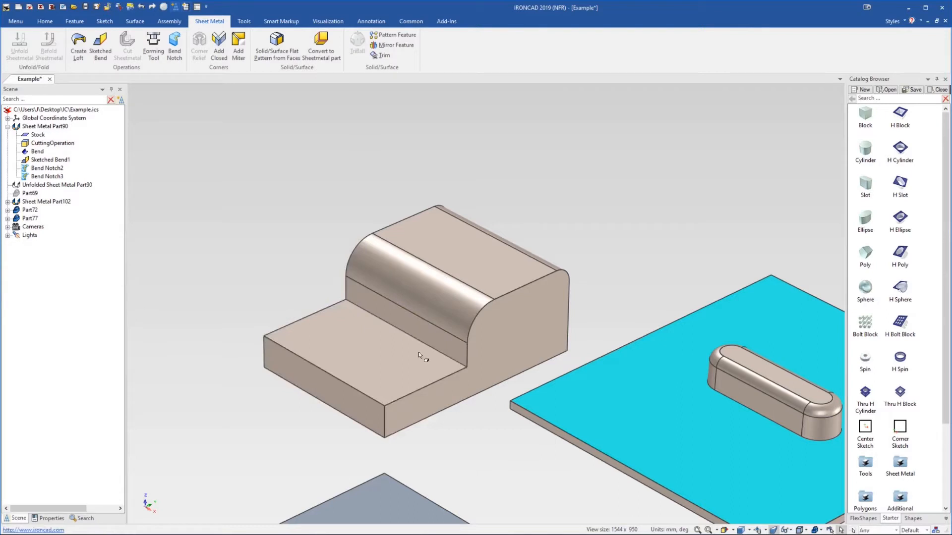
Blend the inner edge where the low step meets the tall block with a 3 mm radius
click(368, 324)
click(373, 314)
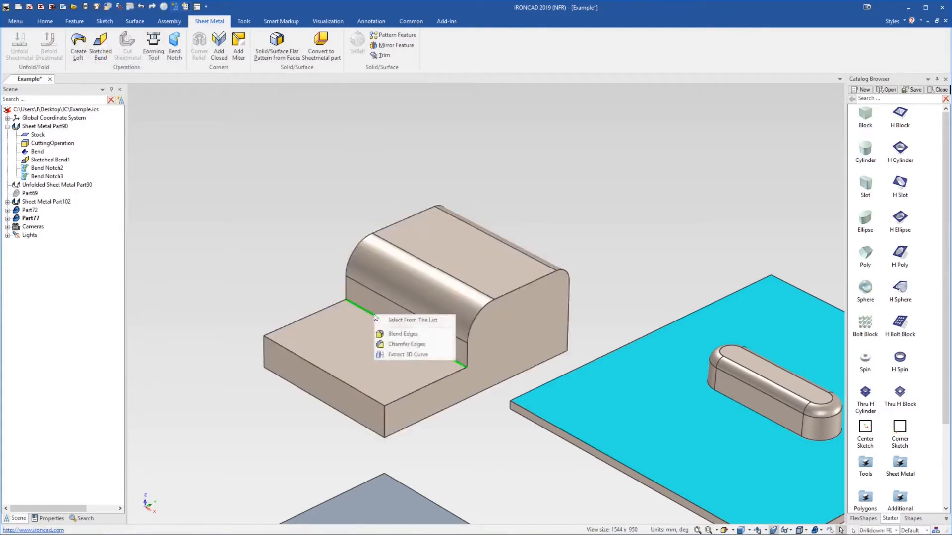
click(406, 336)
text(3)
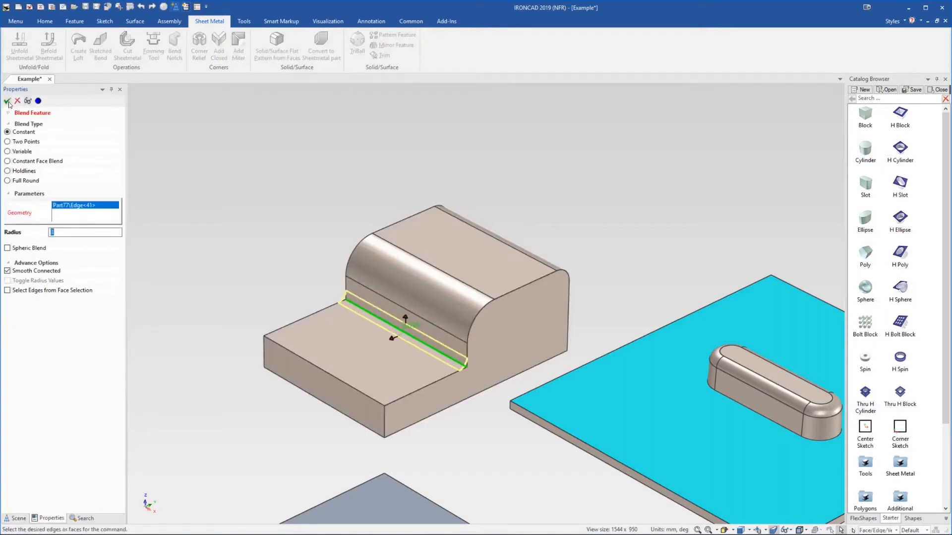
click(7, 101)
Create a solid/surface flat pattern from the block's connected faces, starting at the low step's top face, using Aluminium - 01.0 stock
middle_drag(430, 317, 438, 293)
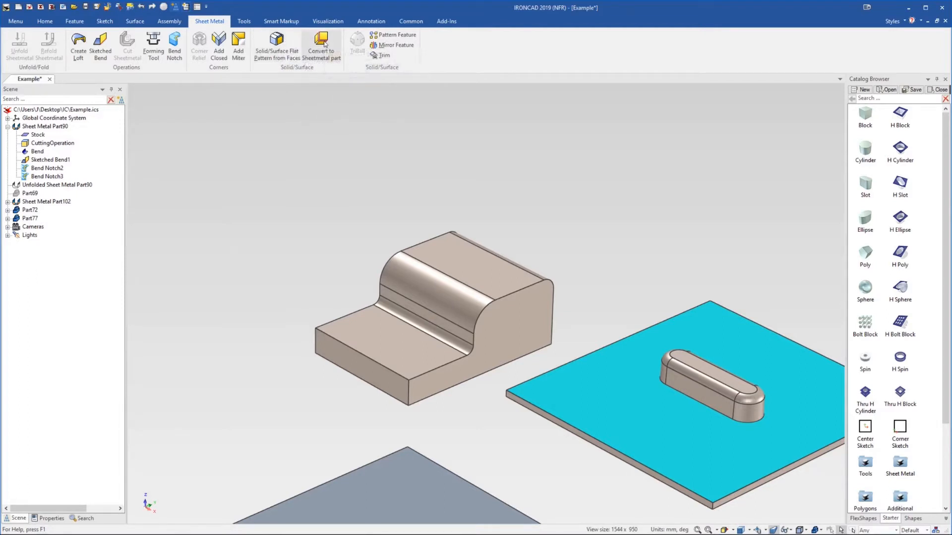
click(294, 53)
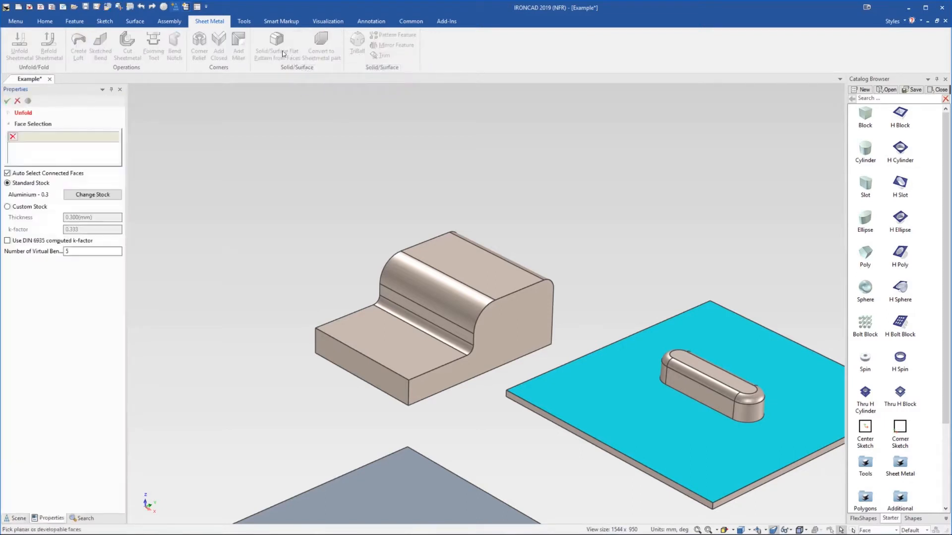
click(392, 329)
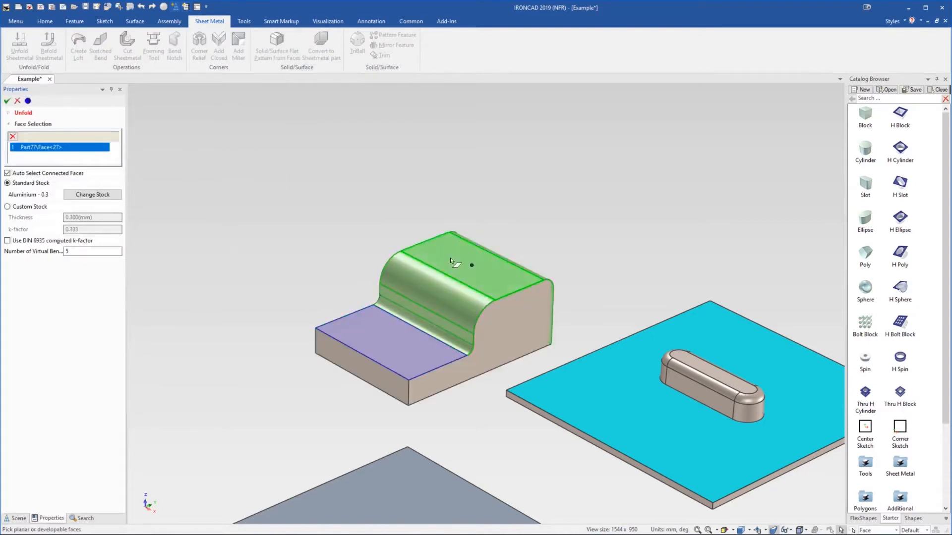
middle_drag(525, 302, 434, 318)
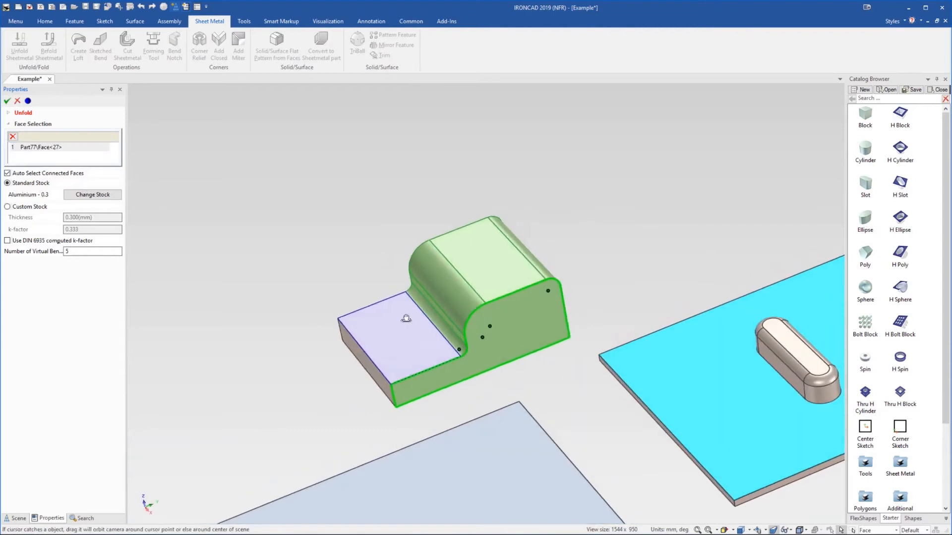
middle_drag(433, 309, 470, 296)
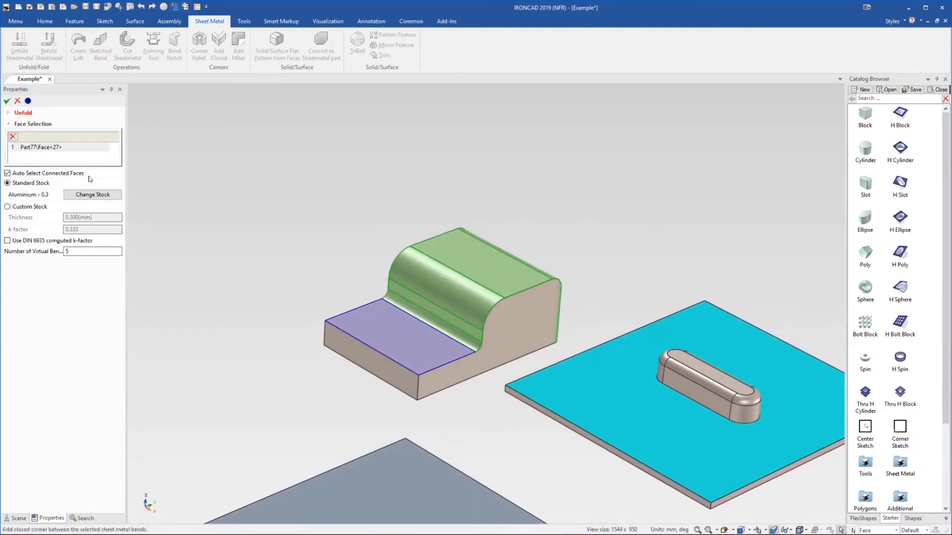
click(97, 195)
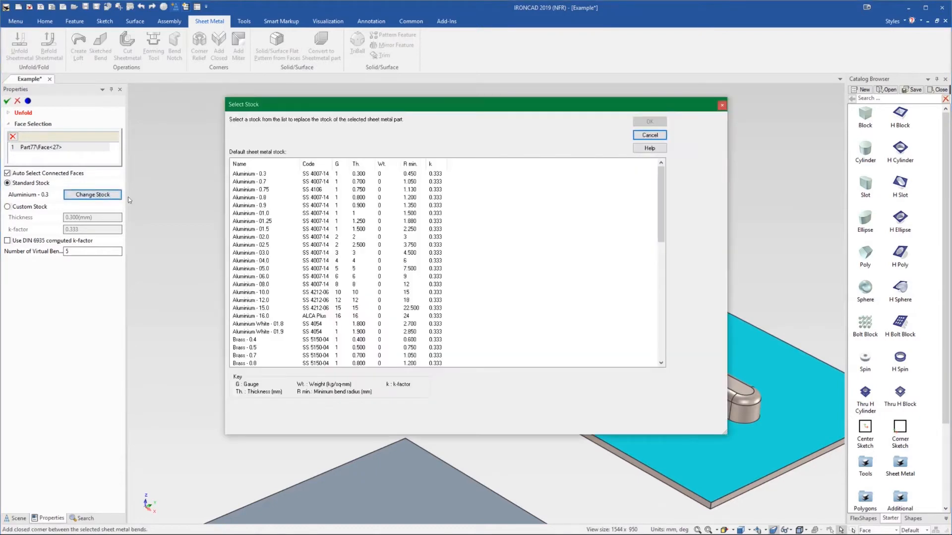
click(267, 213)
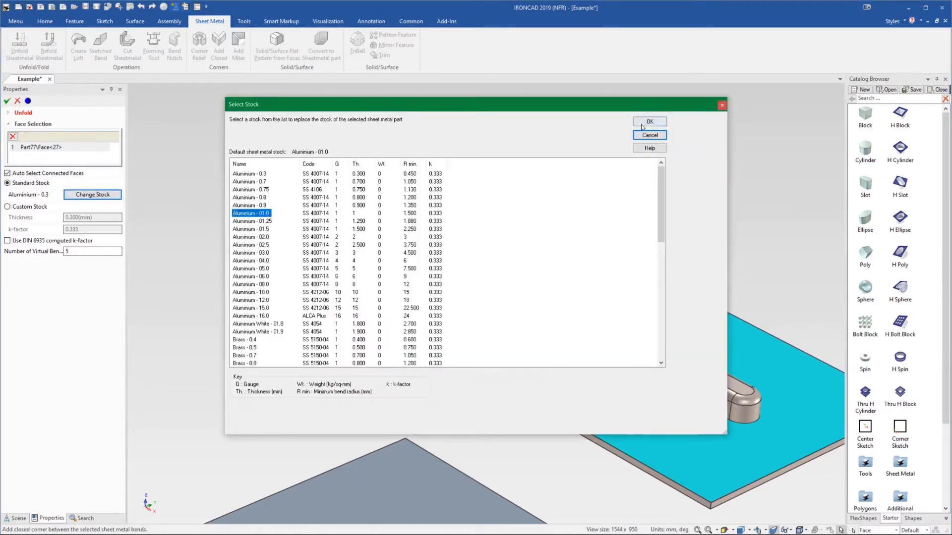
click(649, 121)
click(8, 102)
Drag the block's flat pattern about 93 mm away from the block with the TriBall
click(605, 273)
key(F10)
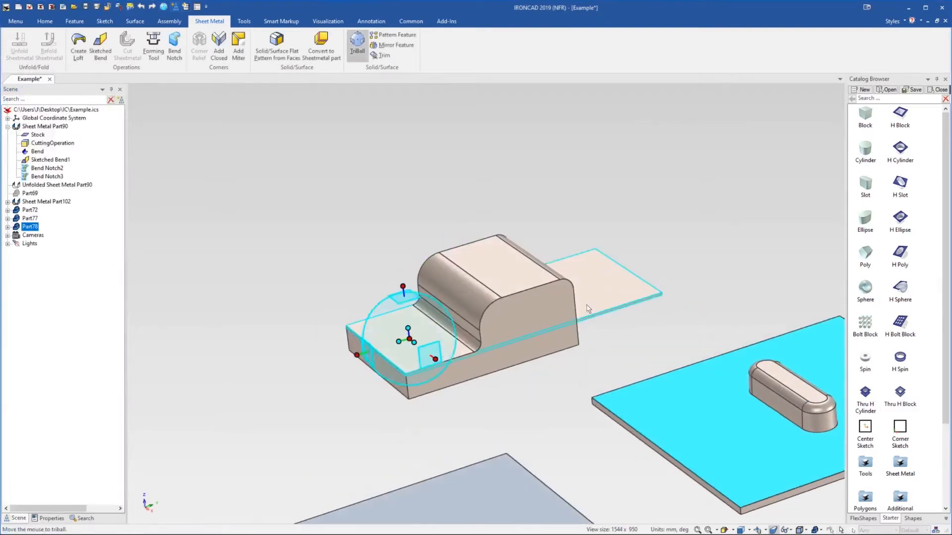
scroll(462, 347, down, 2)
drag(461, 350, 392, 295)
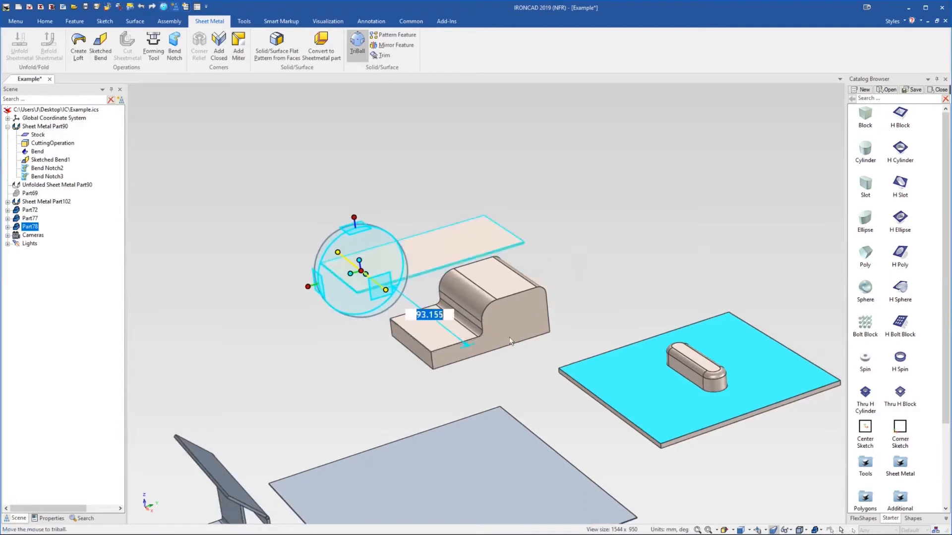
click(683, 223)
middle_drag(511, 290, 525, 298)
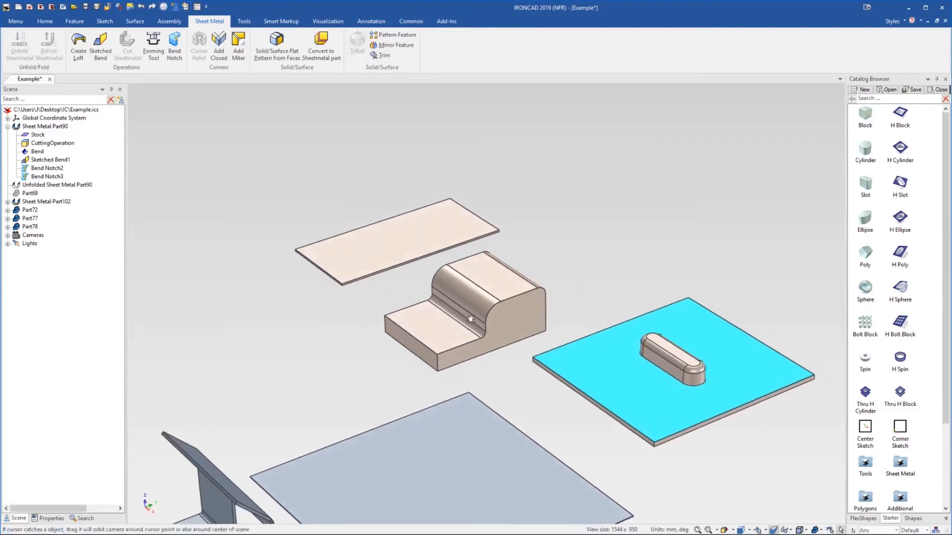
middle_drag(450, 323, 438, 311)
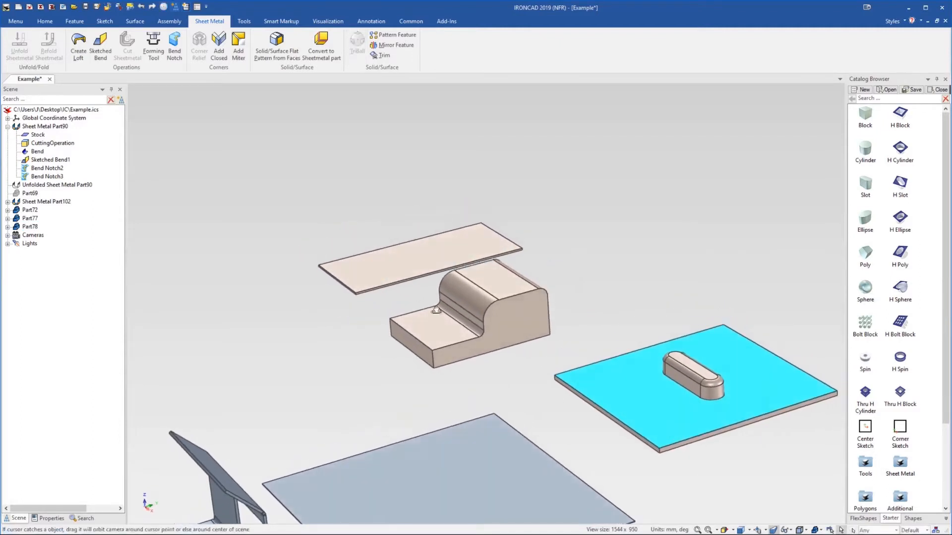
Delete the flat pattern part
click(436, 263)
key(Delete)
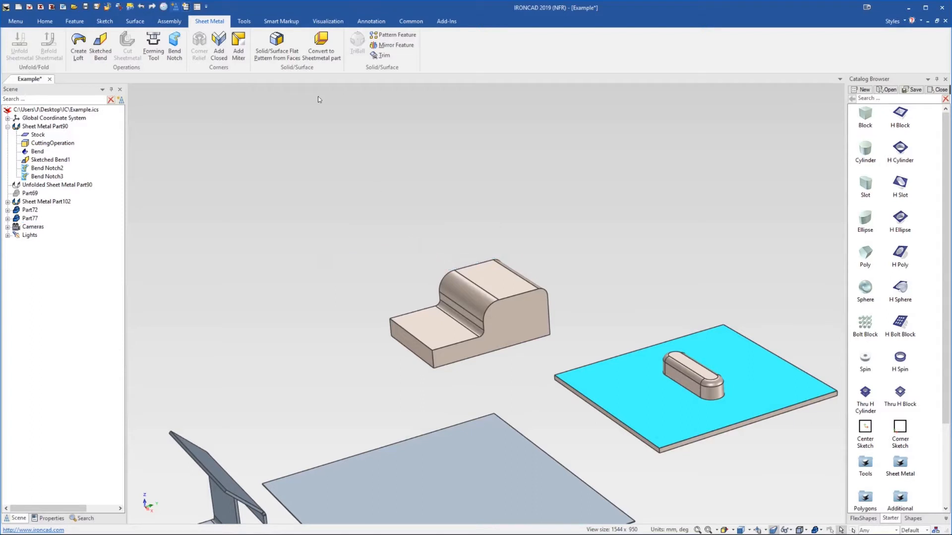
Convert the block to a sheet metal part from its low step's top face, using Aluminium - 01.0 stock
click(317, 43)
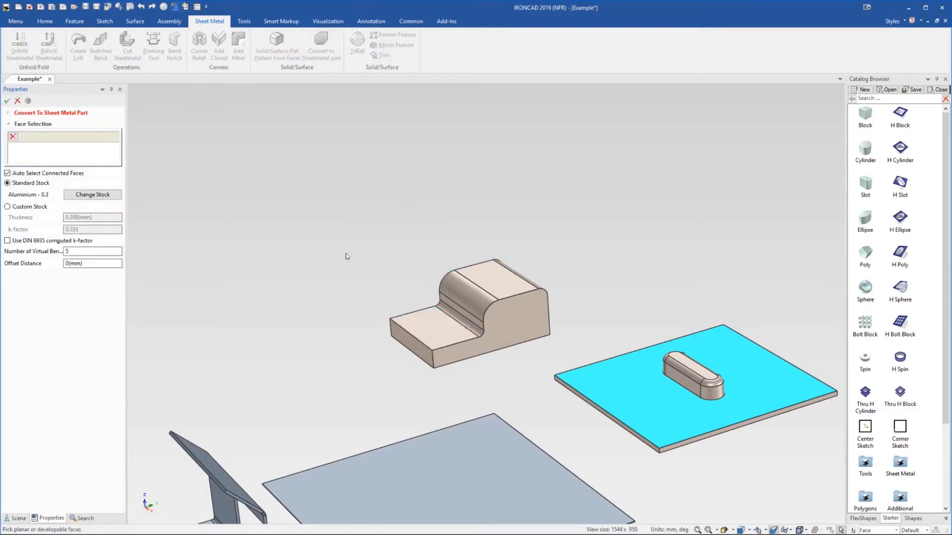
click(437, 323)
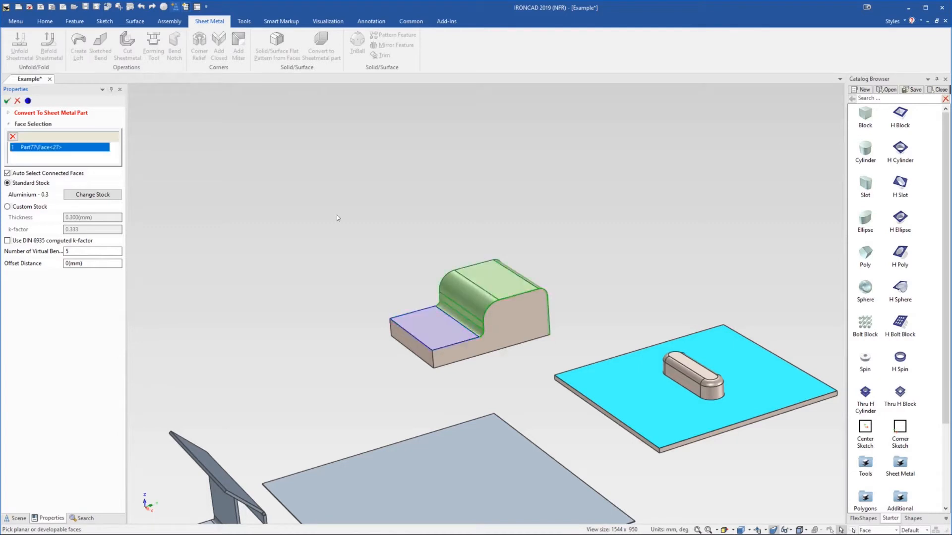
click(75, 193)
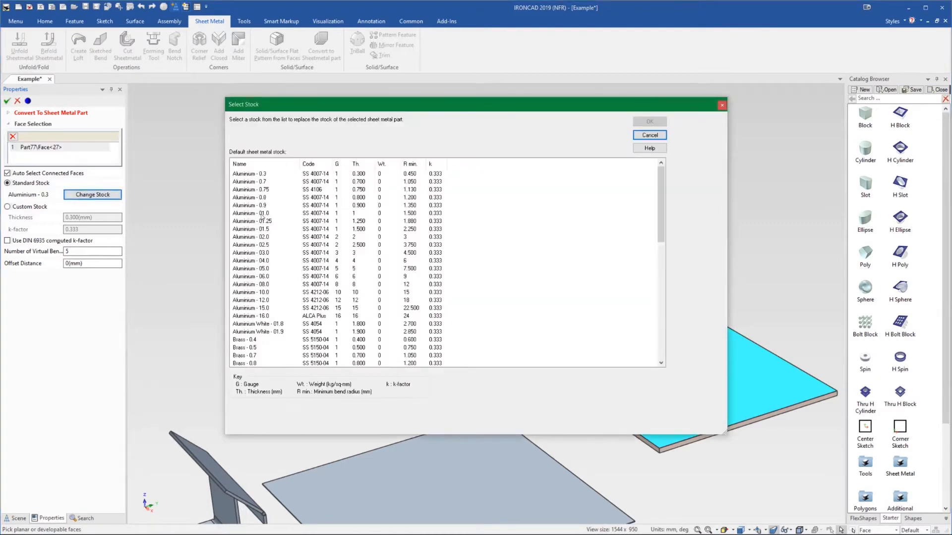
click(263, 213)
click(650, 121)
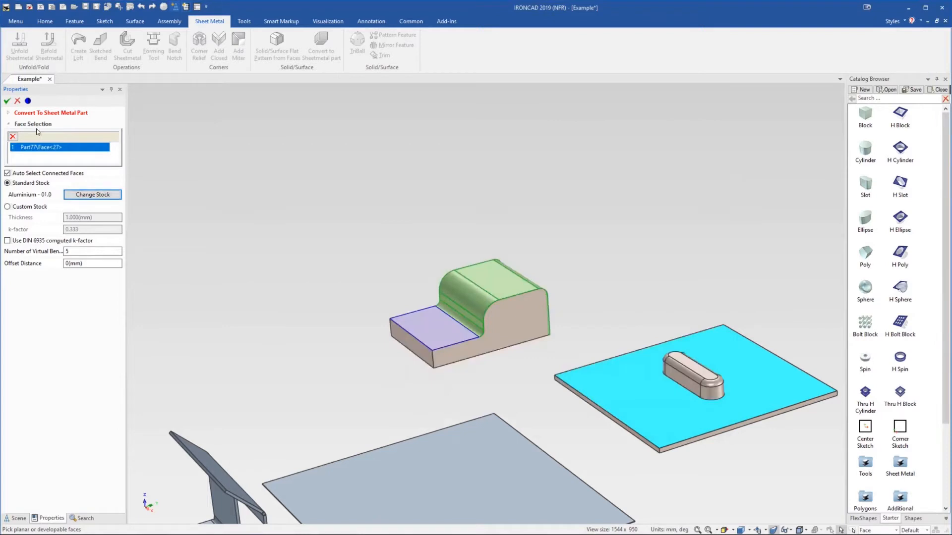
click(8, 101)
Delete the original solid block, keeping the converted sheet metal part
middle_drag(464, 299, 436, 297)
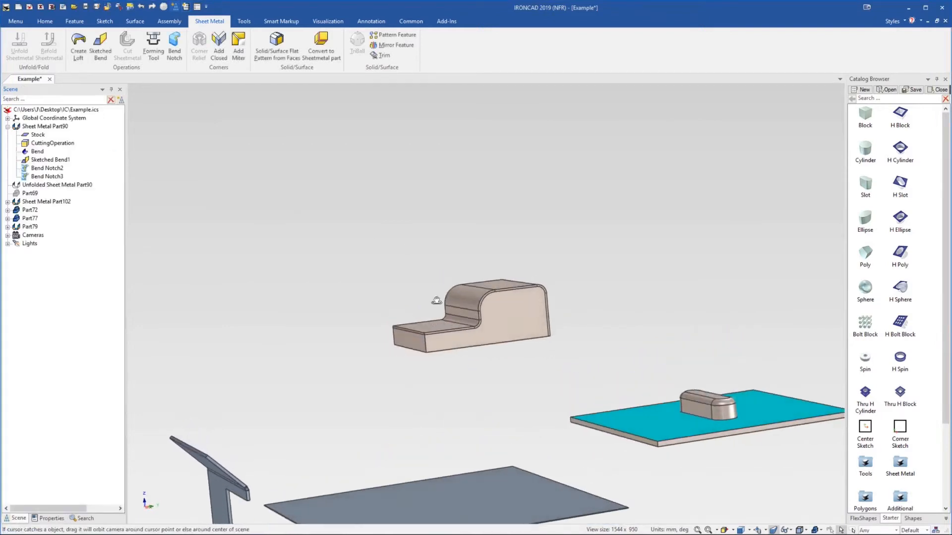
click(466, 312)
click(503, 323)
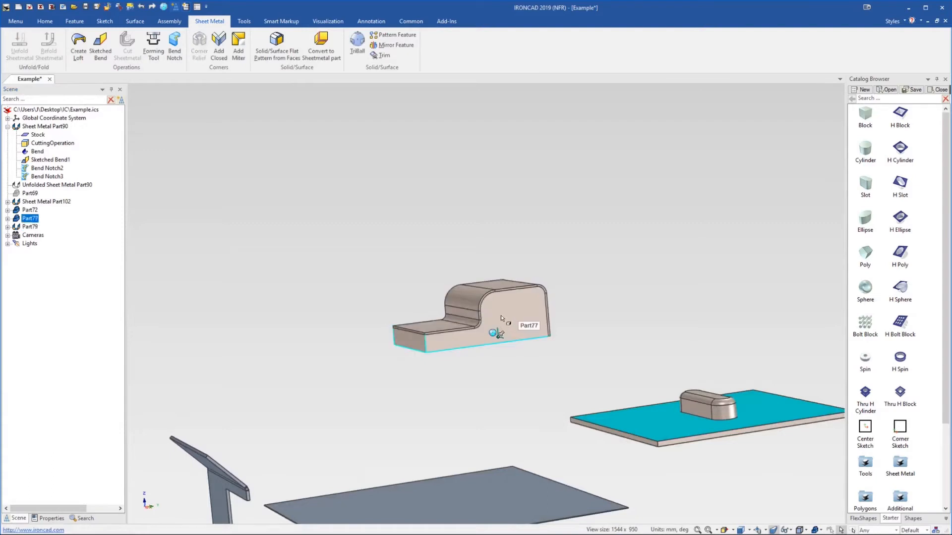
key(Delete)
middle_drag(501, 318, 497, 340)
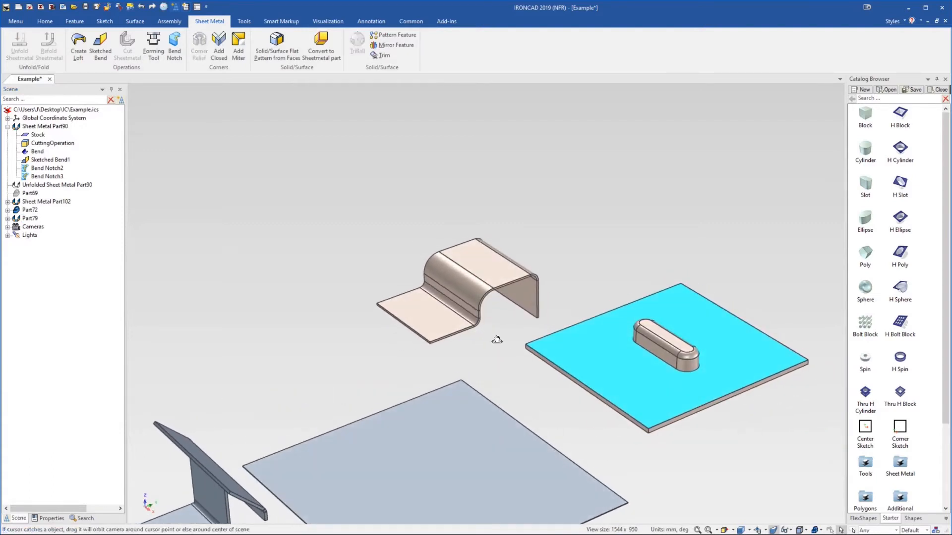
Unfold the converted sheet metal part, then fold it back again
scroll(461, 303, up, 3)
right_click(457, 270)
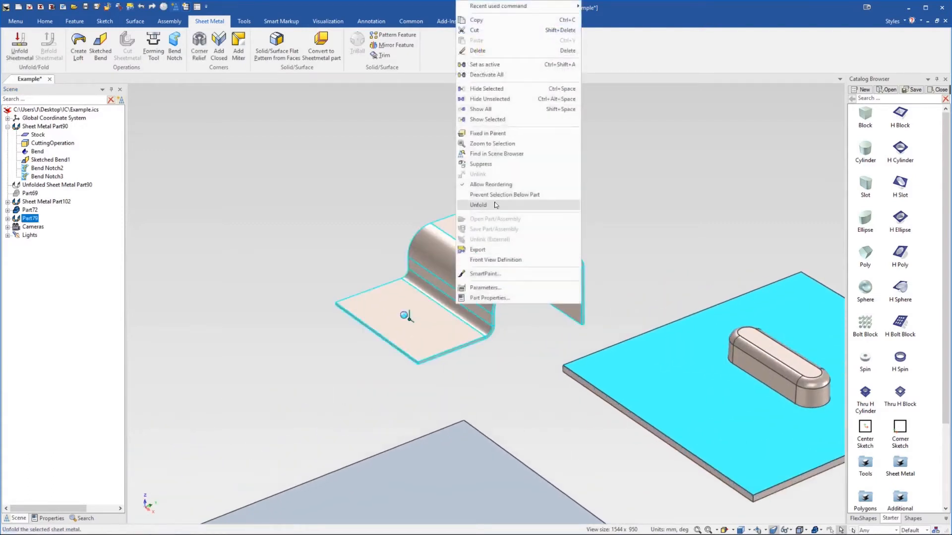
click(496, 205)
click(521, 262)
right_click(505, 261)
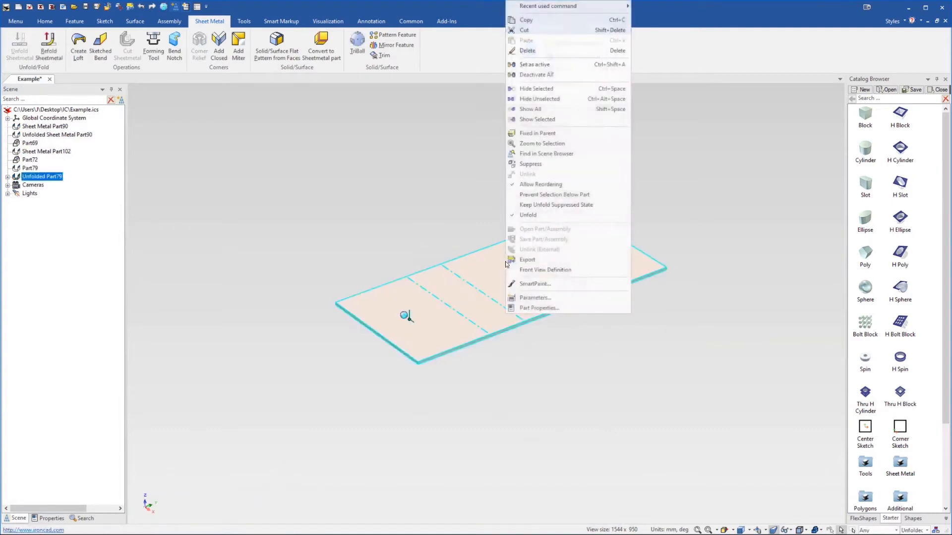
click(548, 217)
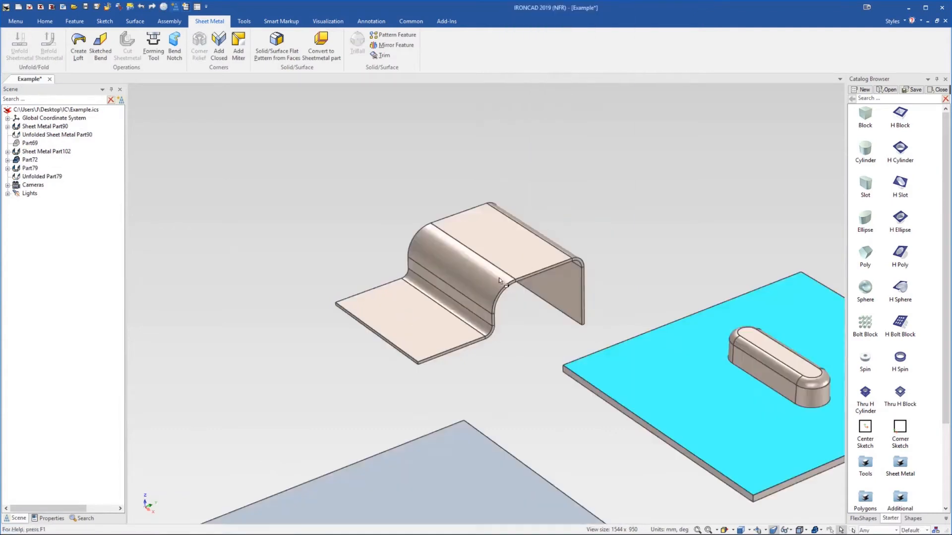
Delete the converted sheet metal part
scroll(483, 347, down, 5)
click(479, 304)
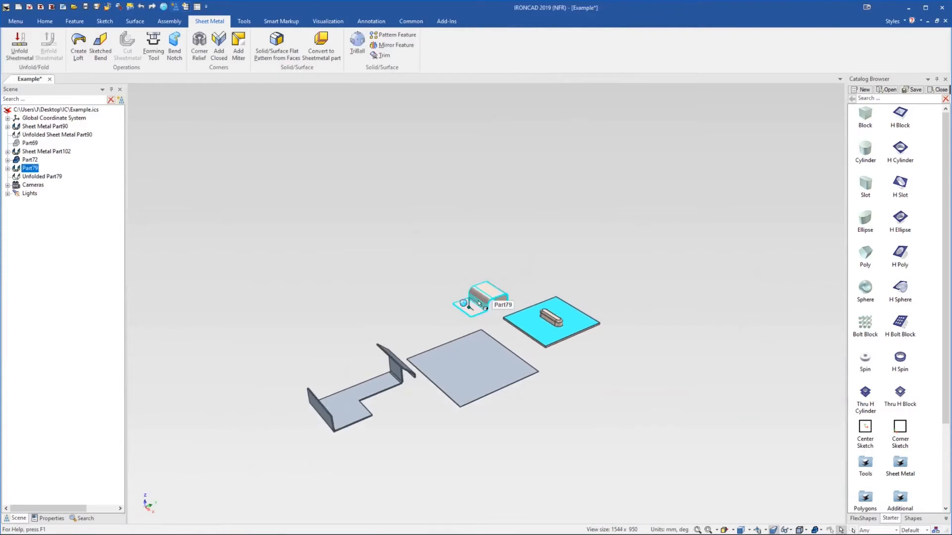
key(Delete)
click(508, 302)
shift+middle_drag(467, 389, 481, 368)
scroll(503, 352, up, 2)
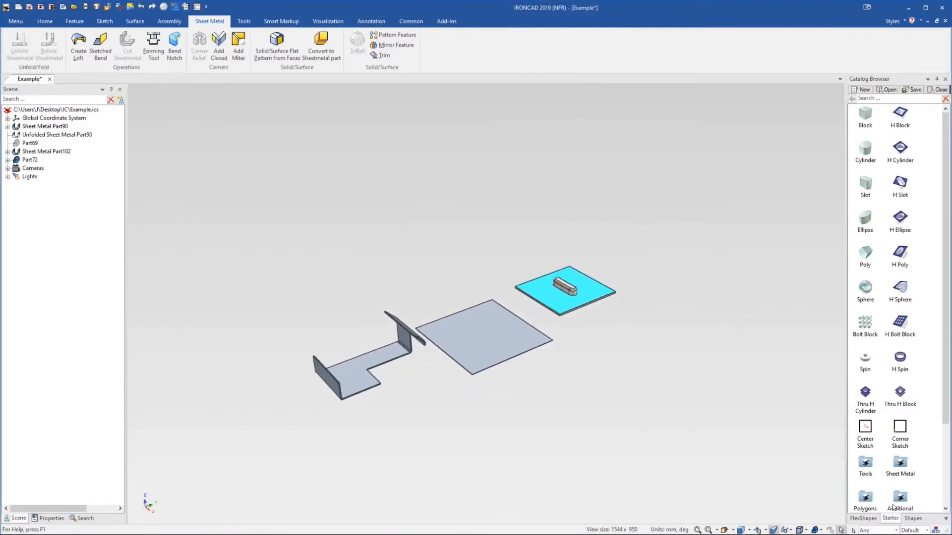
Drop a Stock plate from the Sheet Metal catalog into the scene above the other parts
double_click(901, 466)
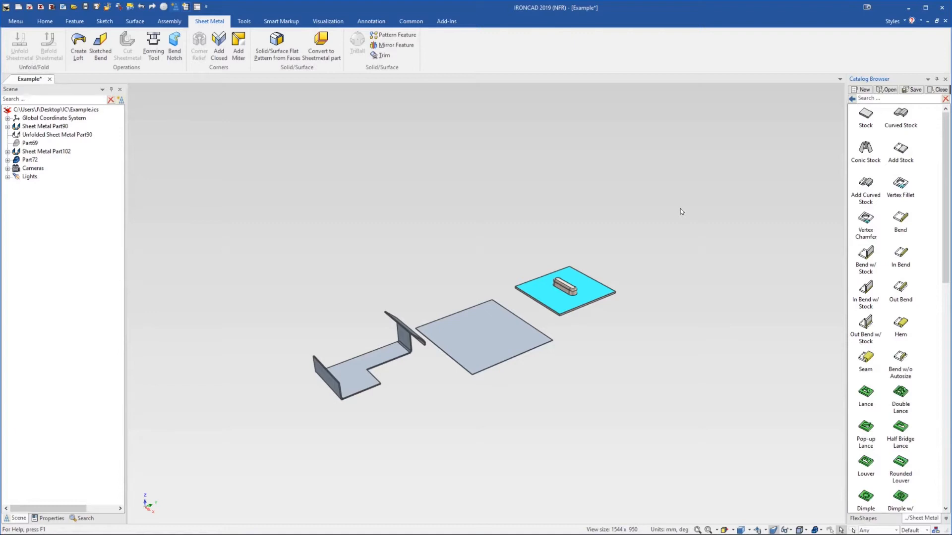
scroll(548, 343, up, 3)
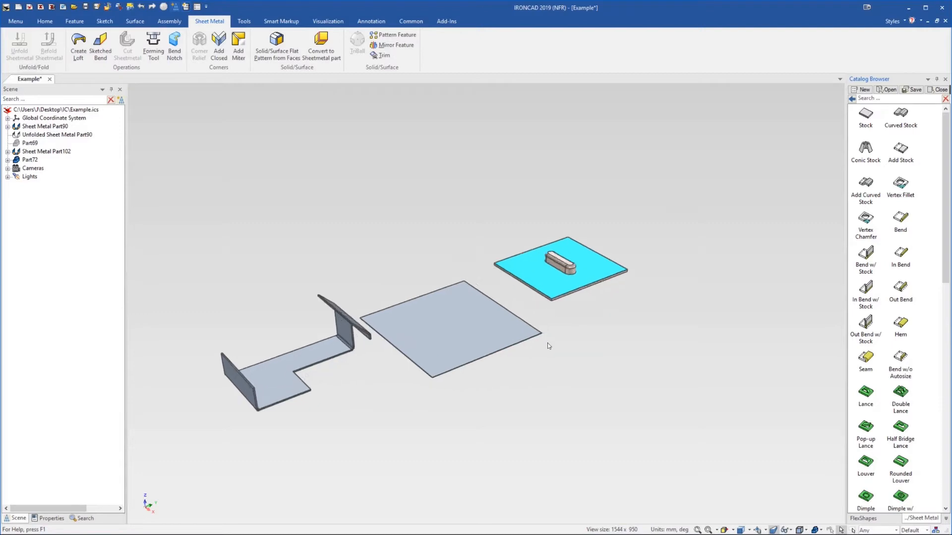
scroll(517, 322, down, 4)
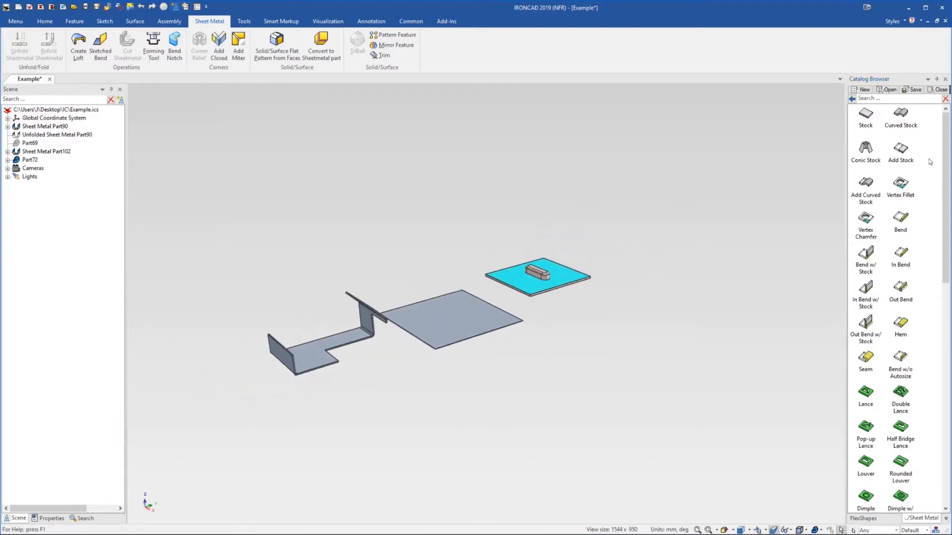
scroll(479, 307, up, 3)
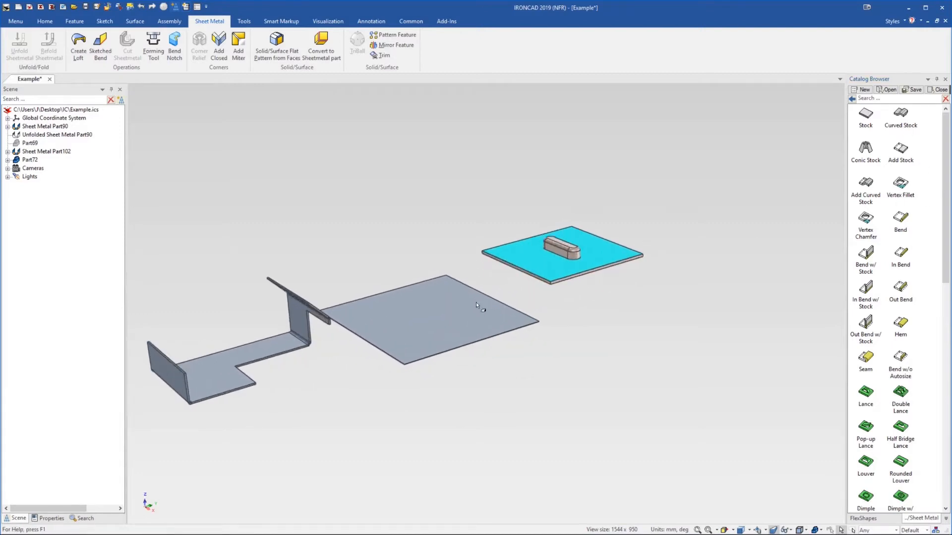
drag(904, 115, 413, 202)
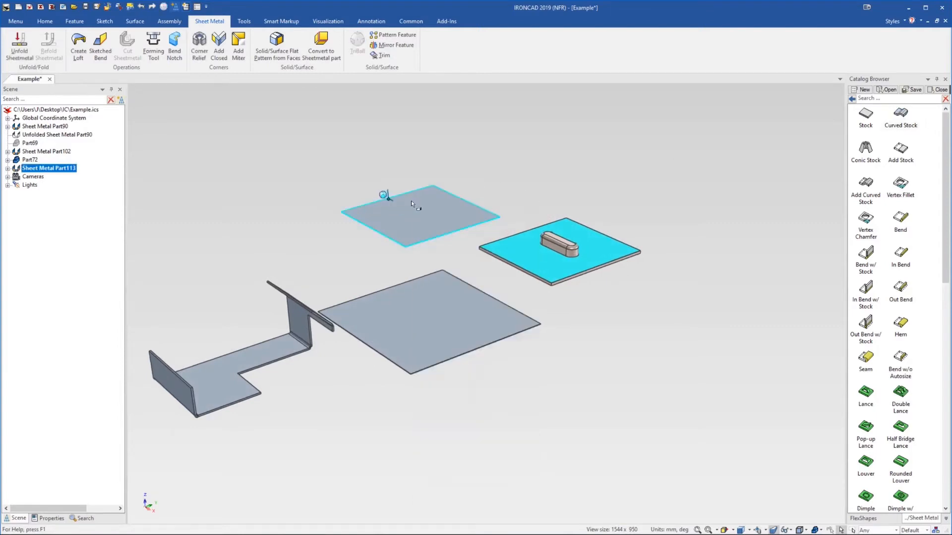
Edit the new stock's cross-section and draw a four-point S-shaped B-spline rising from the stock's end
click(412, 200)
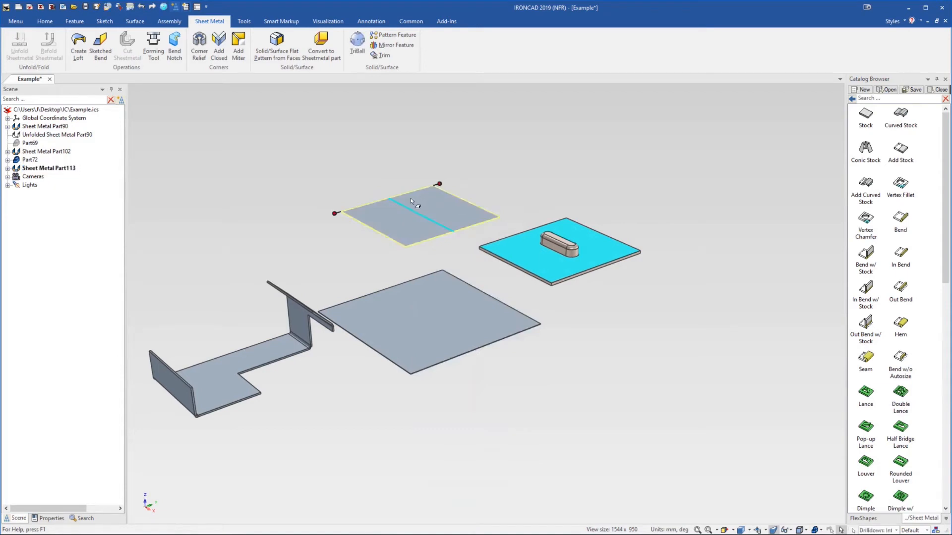
right_click(414, 202)
click(439, 206)
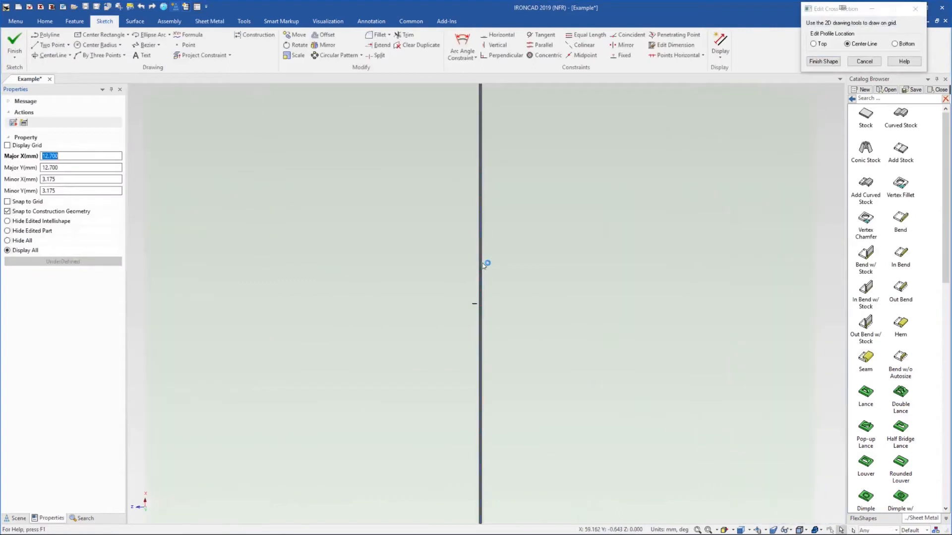
scroll(483, 262, down, 8)
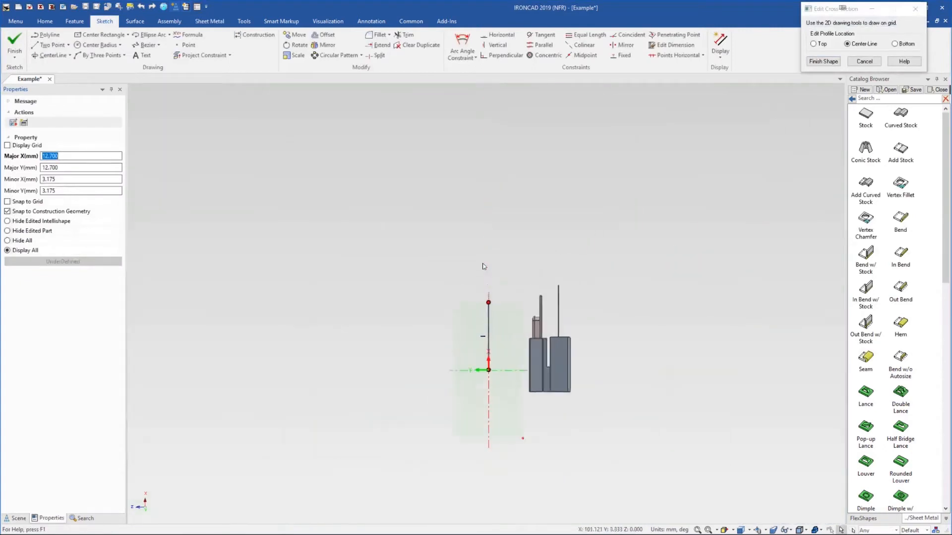
scroll(496, 309, up, 10)
scroll(465, 302, up, 5)
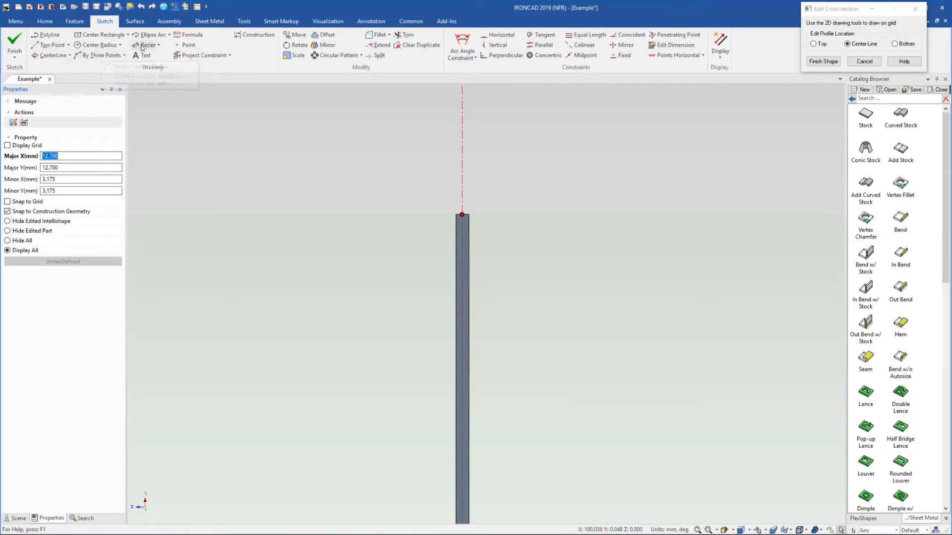
click(158, 45)
click(161, 58)
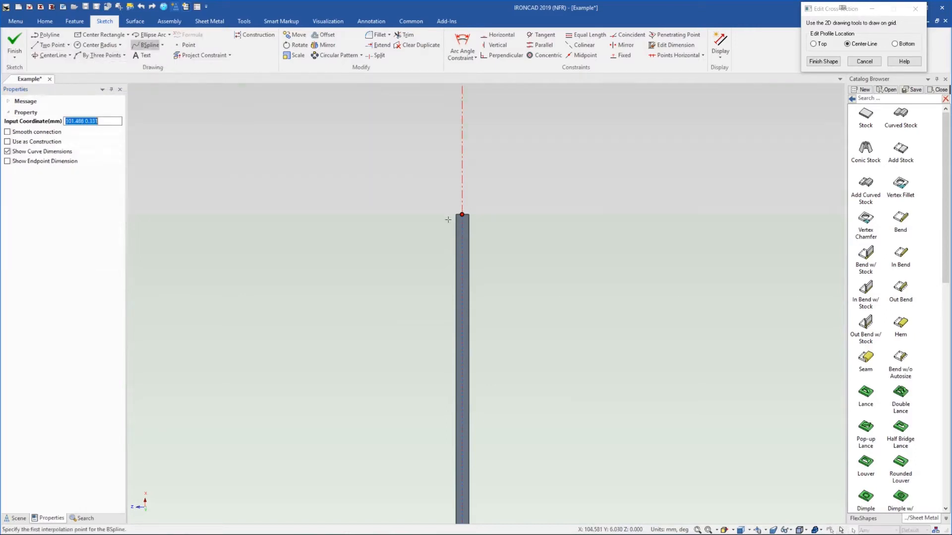
click(462, 214)
scroll(464, 171, down, 2)
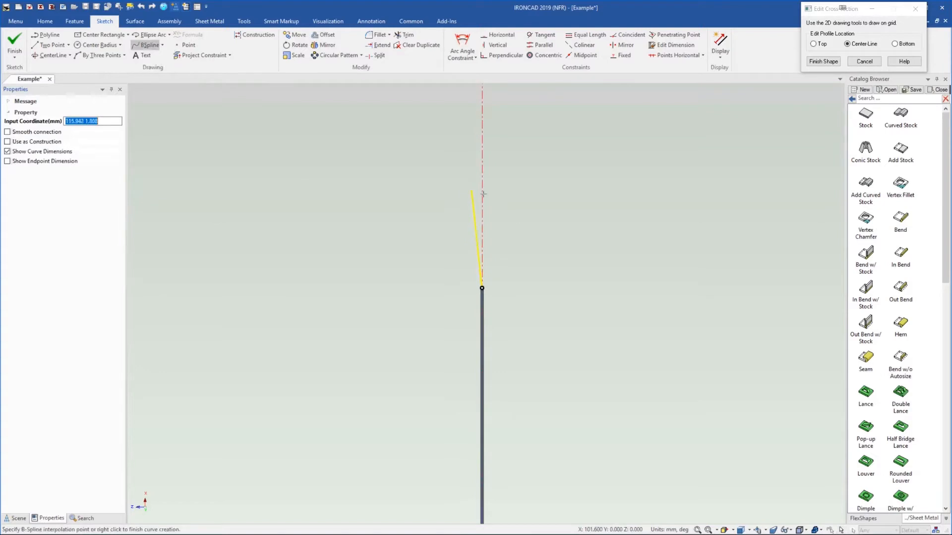
click(519, 167)
scroll(592, 149, down, 2)
click(624, 138)
scroll(597, 104, down, 2)
click(603, 94)
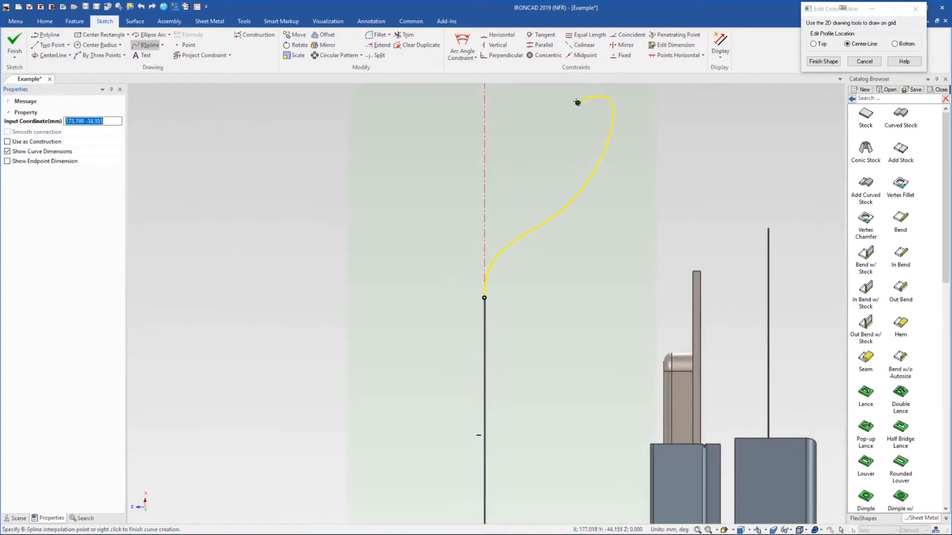
right_click(577, 102)
Adjust the spline's start tangent handle to line up with the stock, then finish the cross-section shape
scroll(487, 273, up, 2)
scroll(464, 343, up, 2)
scroll(465, 343, up, 2)
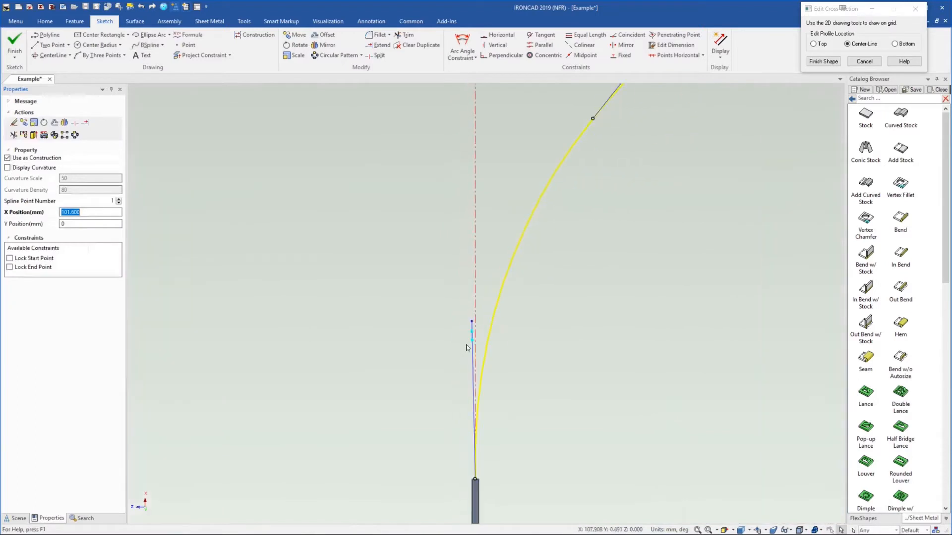
drag(475, 322, 475, 341)
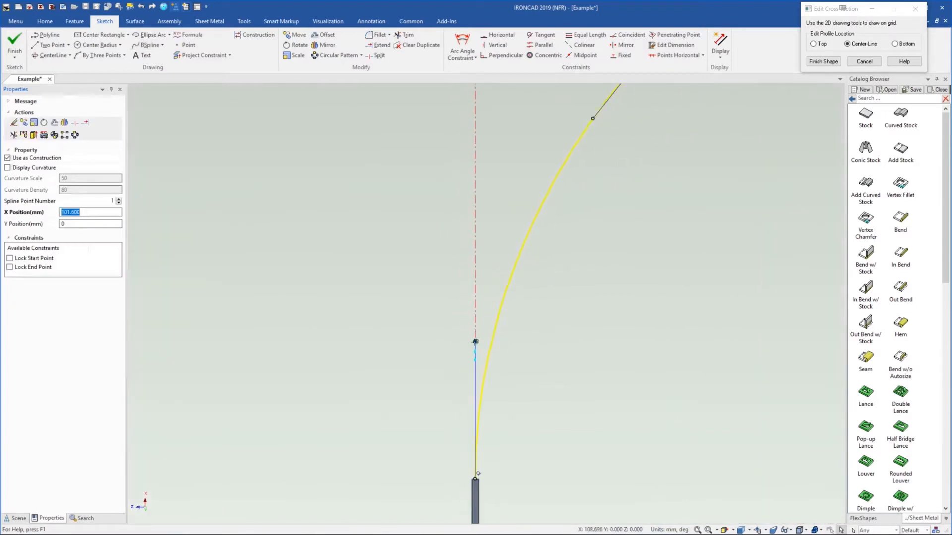
drag(476, 379, 476, 318)
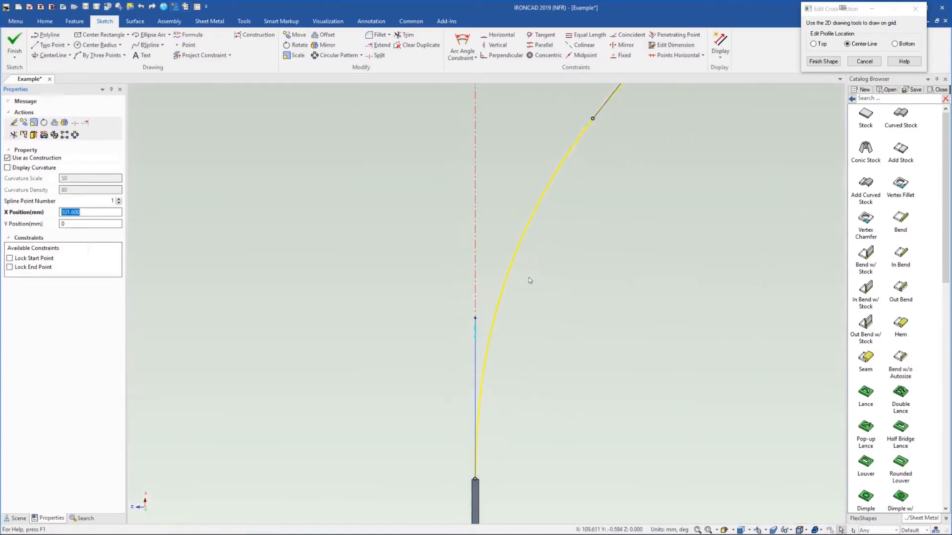
scroll(546, 257, down, 3)
scroll(559, 231, down, 1)
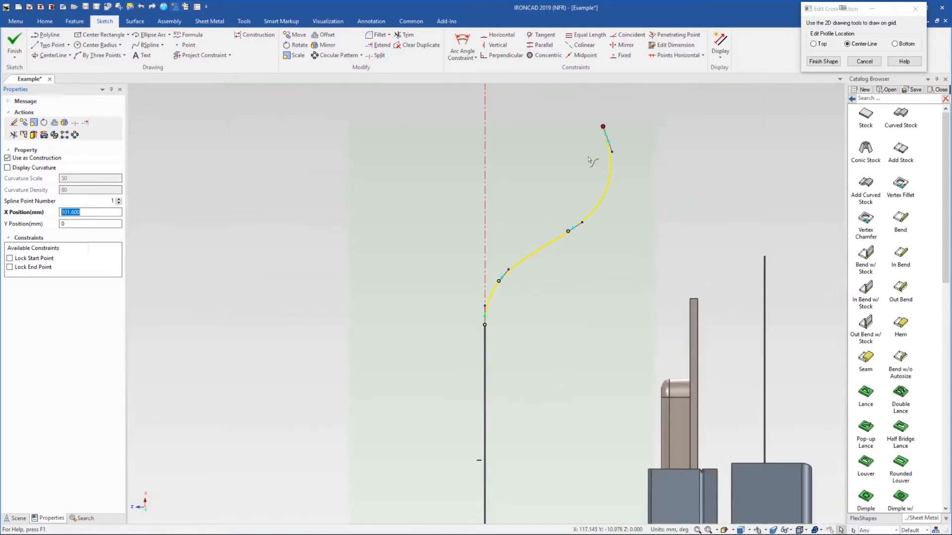
scroll(589, 159, down, 3)
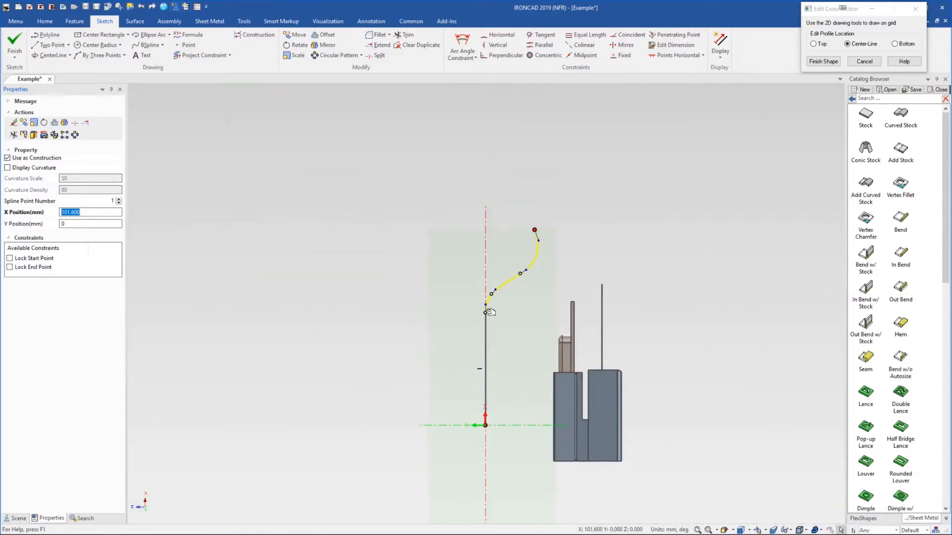
click(823, 62)
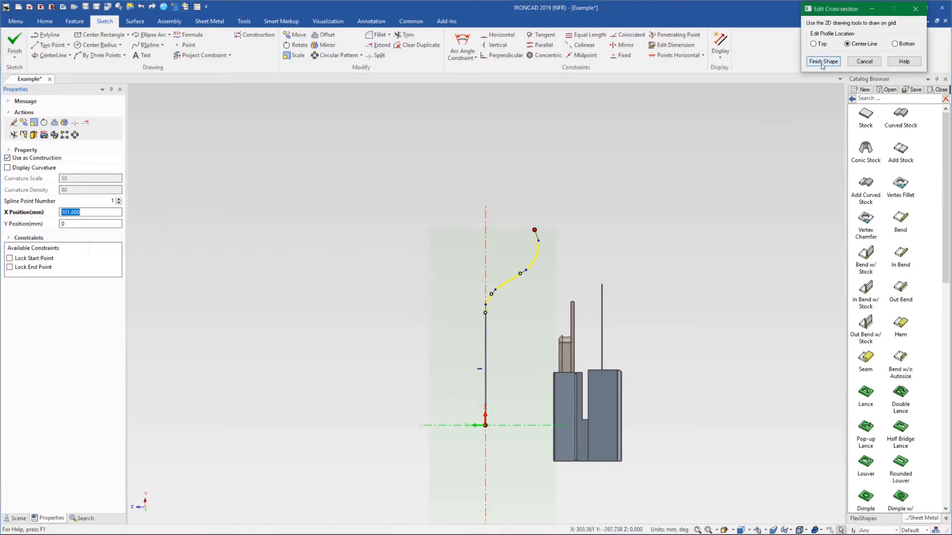
key(Escape)
middle_drag(565, 268, 459, 218)
click(459, 217)
drag(451, 198, 516, 165)
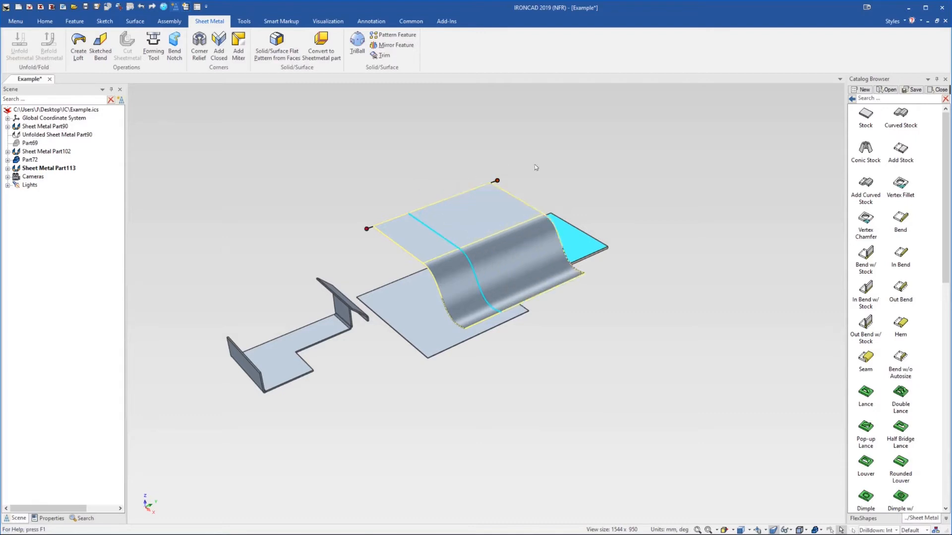
Set the curved stock's end extension distance to 20 mm and finish editing the part
middle_drag(533, 270, 498, 267)
click(483, 247)
click(483, 247)
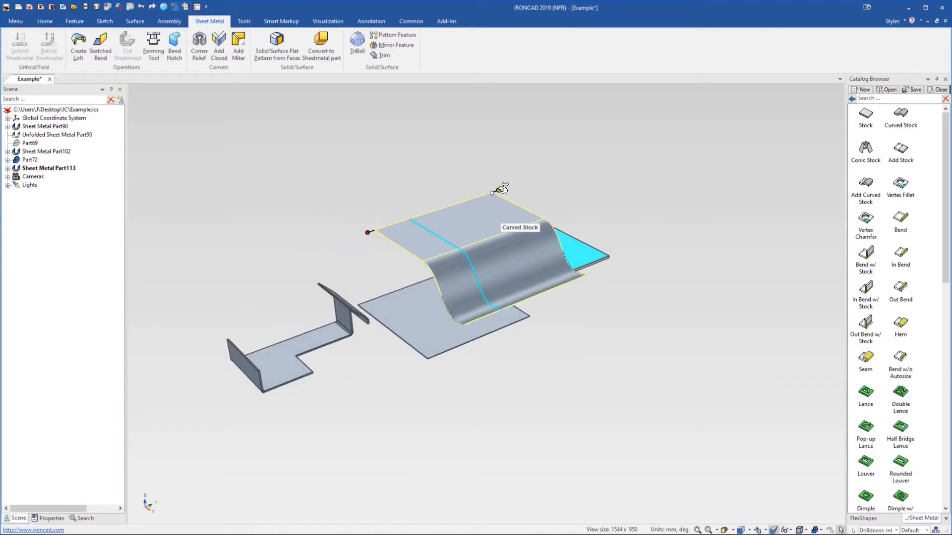
right_click(498, 191)
click(515, 196)
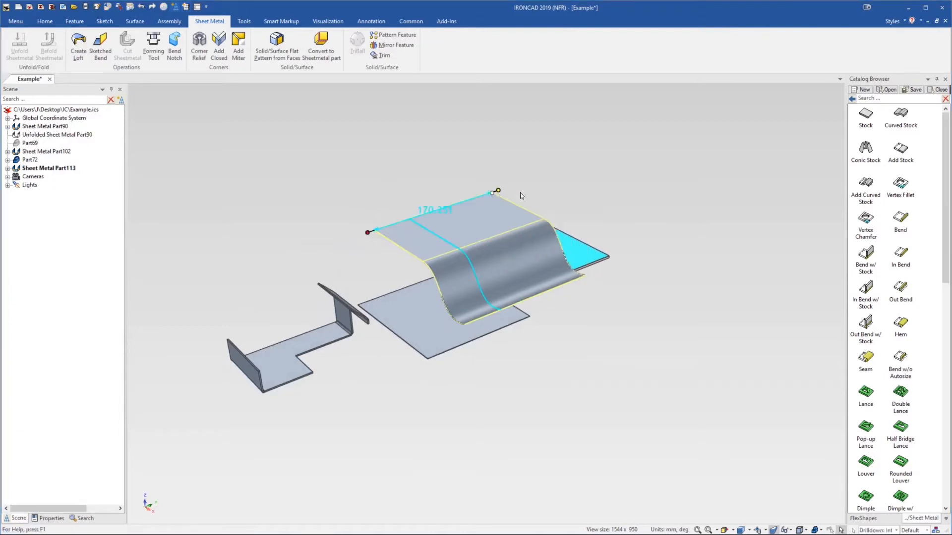
text(20)
key(Return)
click(565, 185)
mouse_move(493, 257)
middle_down()
mouse_move(480, 256)
mouse_move(461, 202)
mouse_move(496, 244)
middle_up()
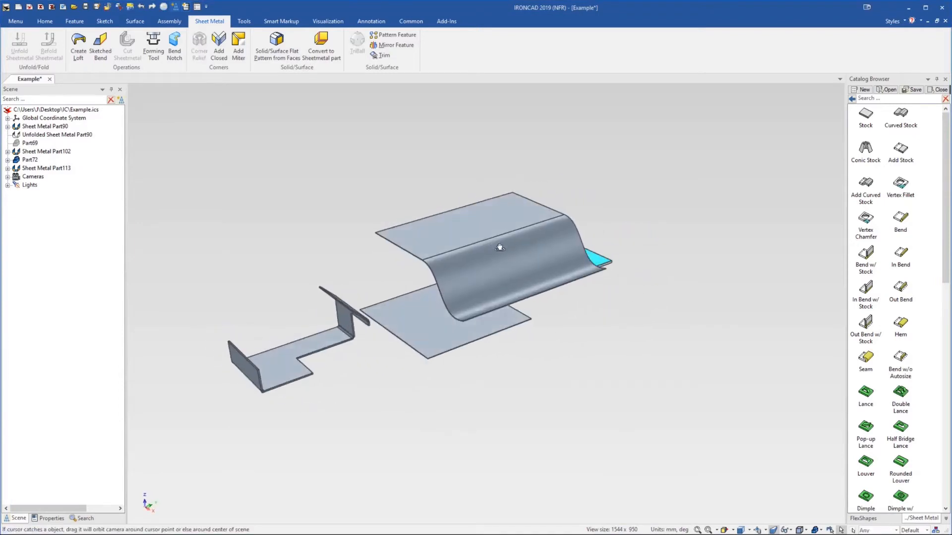
Delete the S-curved stock part
click(493, 242)
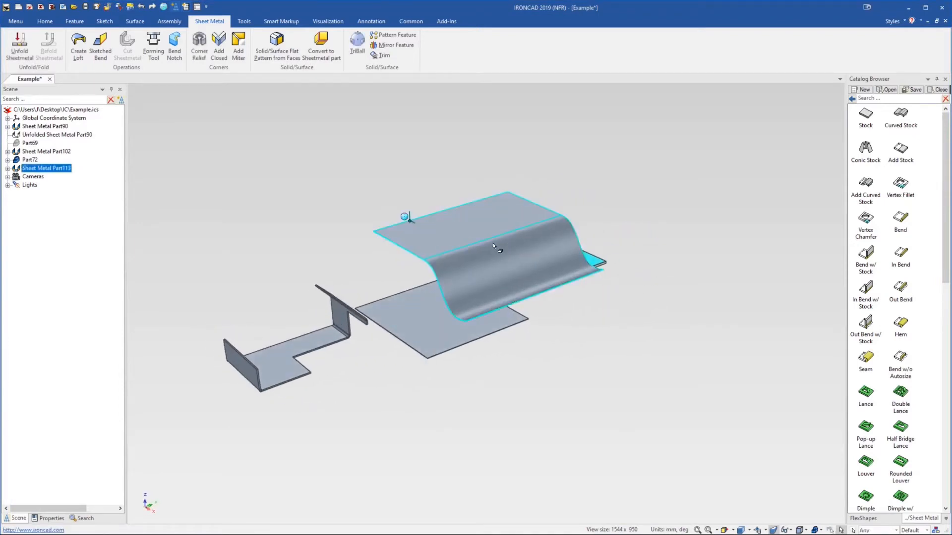
key(Delete)
Drop a Conic Stock from the Sheet Metal catalog onto the flat plate
scroll(417, 308, up, 3)
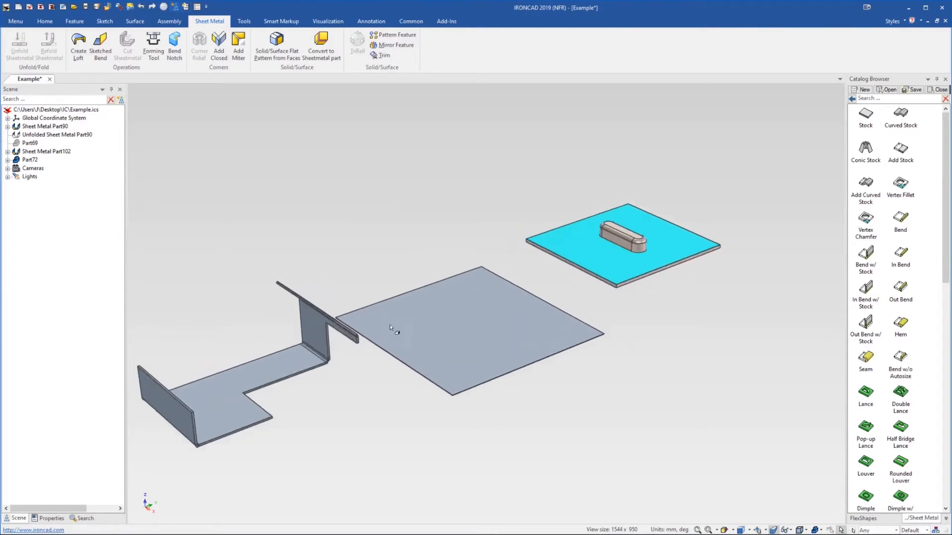
scroll(408, 328, up, 2)
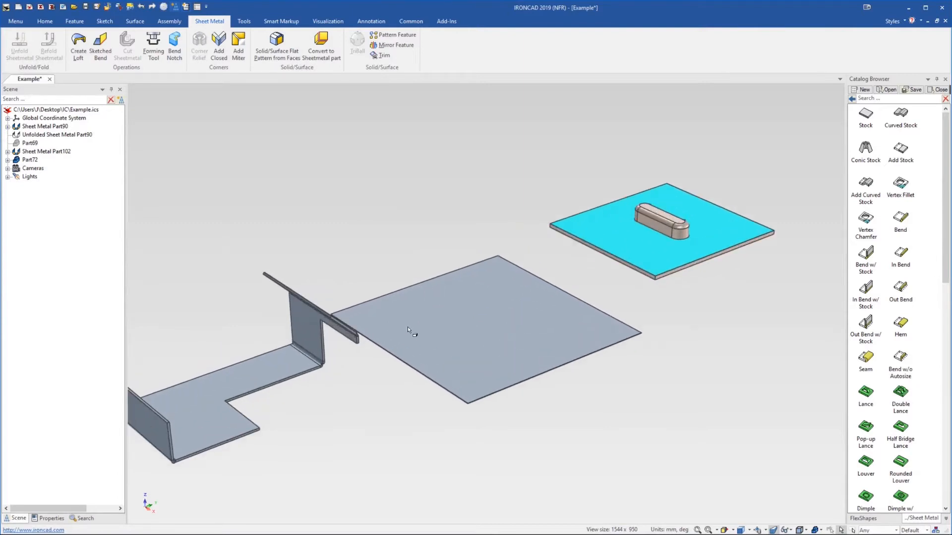
drag(858, 158, 390, 207)
scroll(451, 290, down, 1)
drag(446, 246, 437, 201)
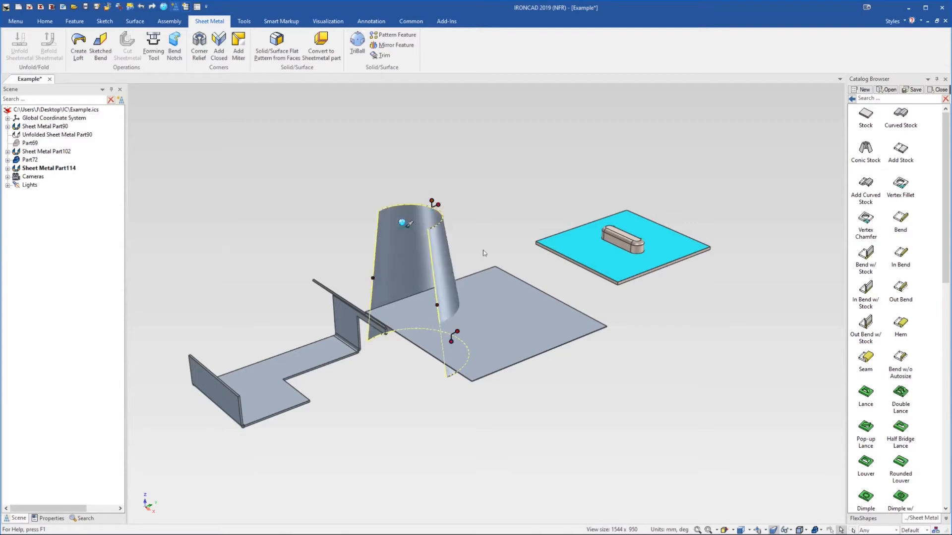
Select the conic stock and raise it upward above the plate with the TriBall
click(503, 301)
click(439, 270)
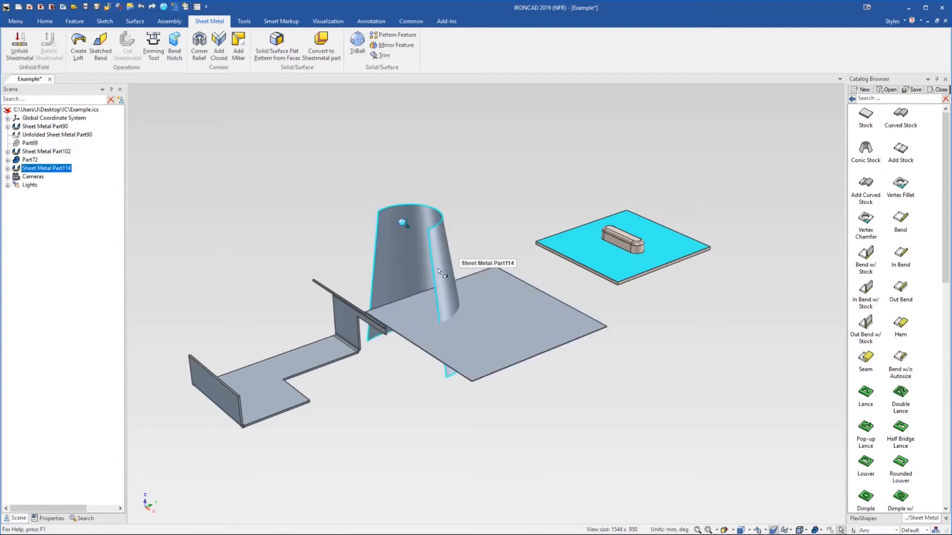
key(F10)
drag(394, 168, 393, 69)
key(F10)
scroll(507, 222, down, 2)
scroll(456, 253, up, 4)
click(467, 260)
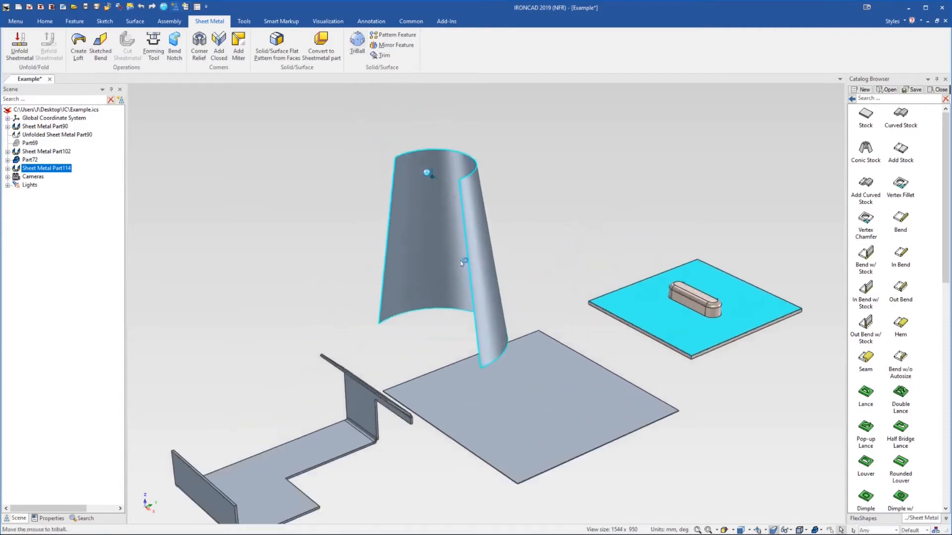
Set the conic stock's bottom outer radius to 70 mm
right_click(490, 313)
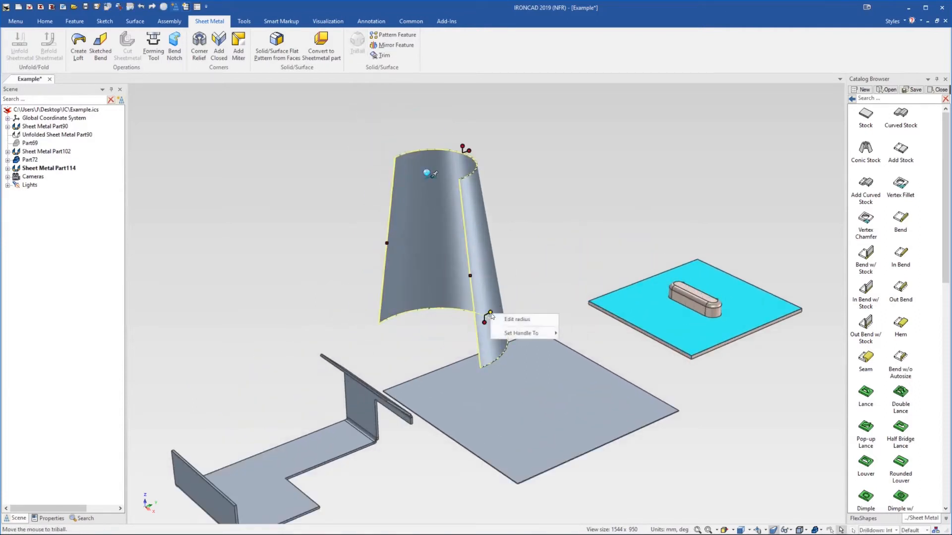
click(513, 316)
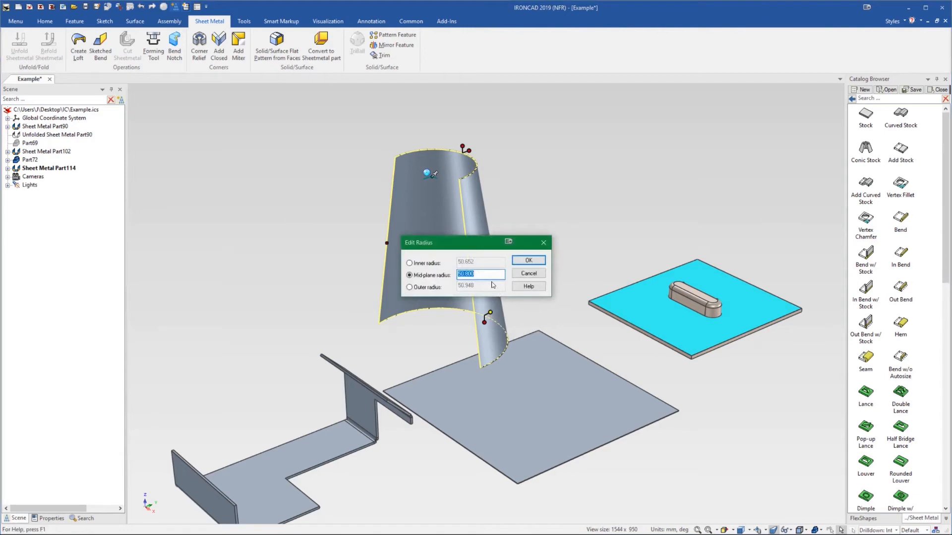
click(426, 288)
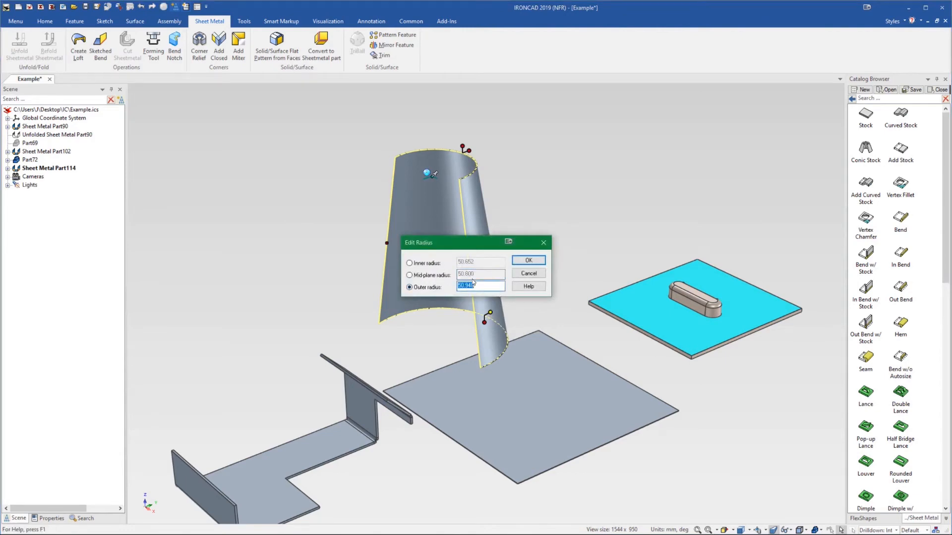
text(70)
key(Return)
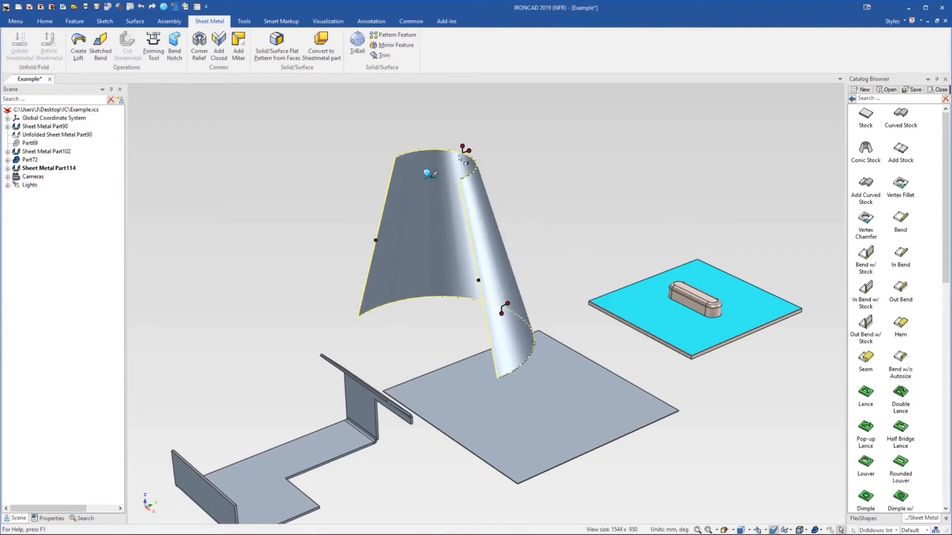
Set the conic stock's top outer radius to 40 mm
right_click(467, 156)
click(490, 157)
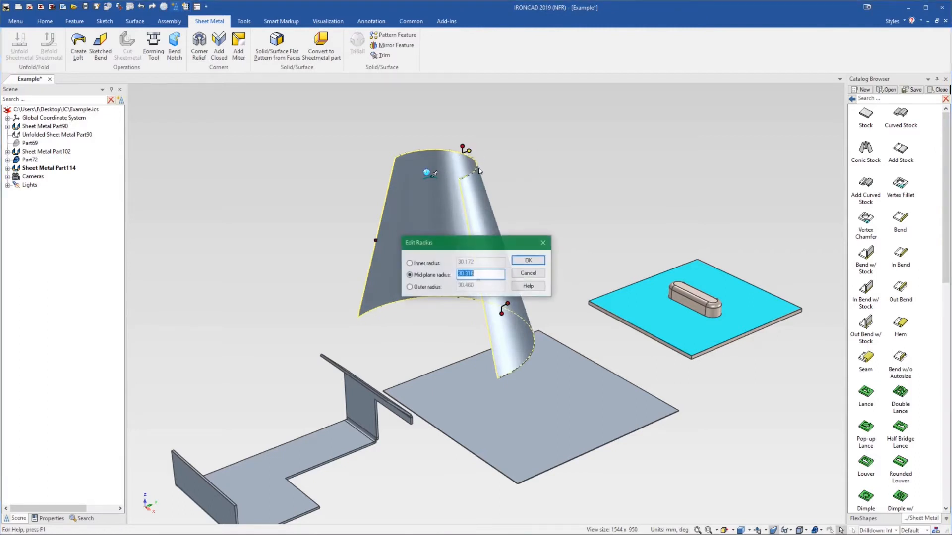
click(441, 288)
text(40)
key(Return)
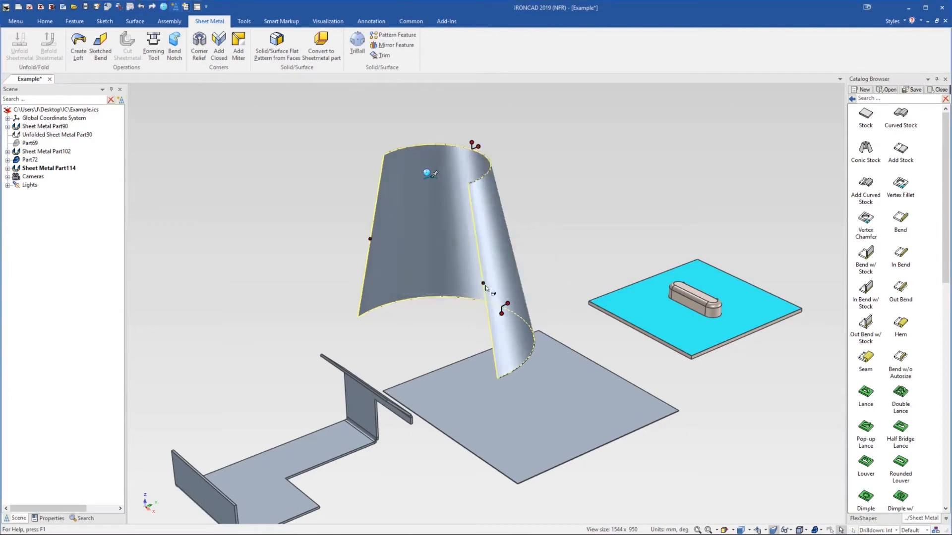
Drag the conic stock's sweep-angle handle to wrap it around into a nearly full cone
drag(484, 283, 362, 230)
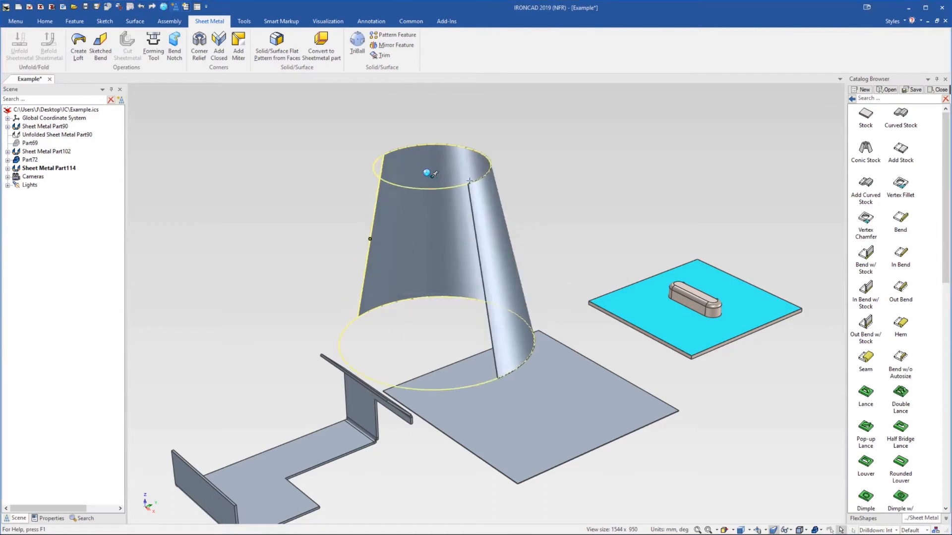
click(577, 192)
Set the conic stock's sweep angle to 45°
middle_drag(460, 315, 408, 274)
scroll(407, 272, down, 1)
click(402, 263)
click(389, 251)
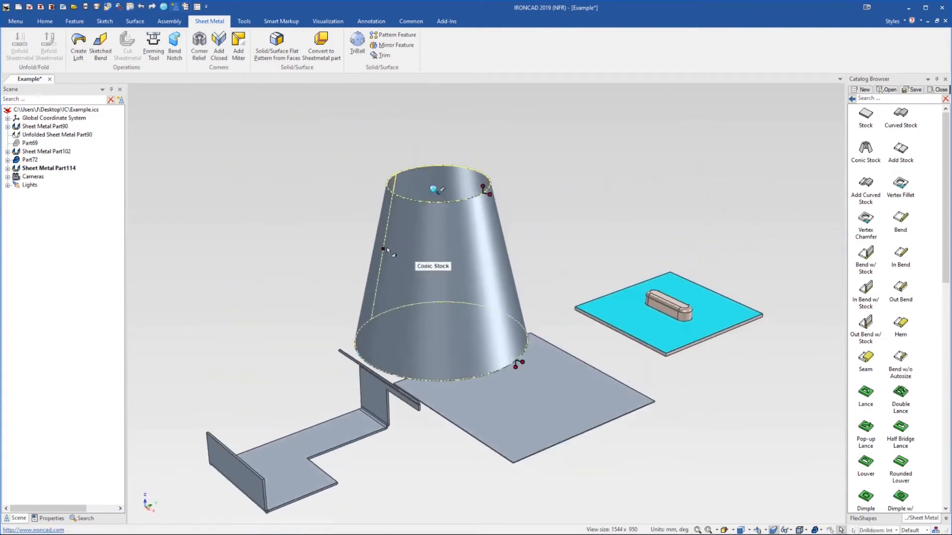
right_click(388, 246)
click(396, 255)
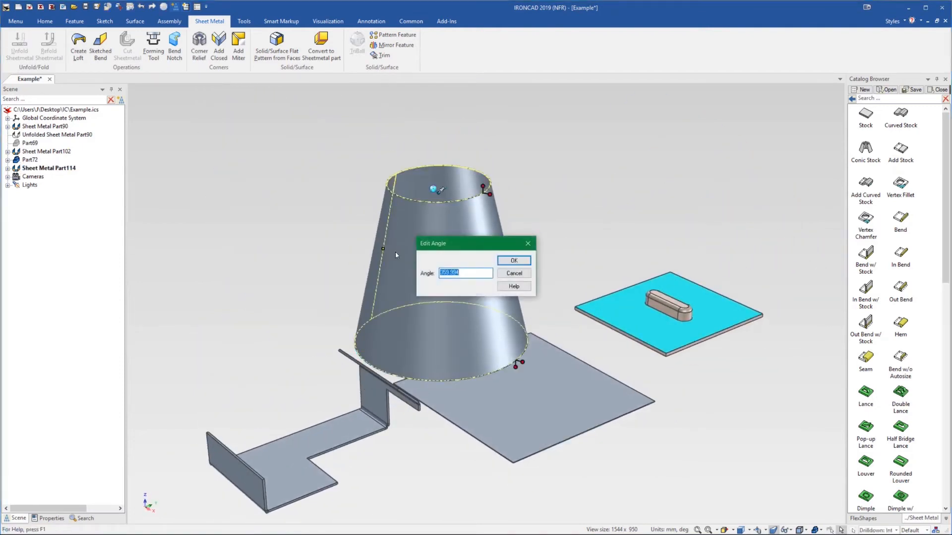
text(45)
key(Return)
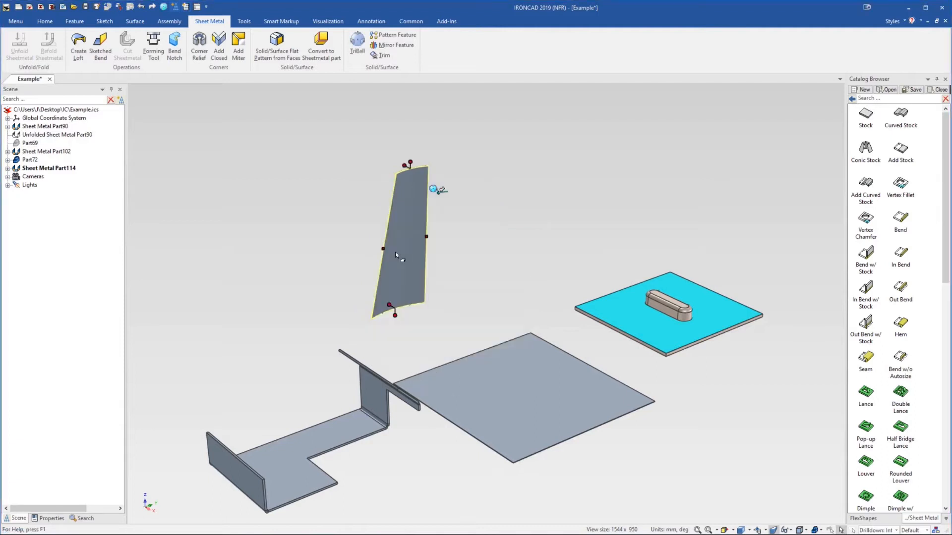
Delete the conic stock part
click(461, 238)
mouse_move(419, 250)
middle_down()
mouse_move(442, 353)
mouse_move(427, 352)
mouse_move(406, 323)
mouse_move(412, 267)
middle_up()
click(413, 266)
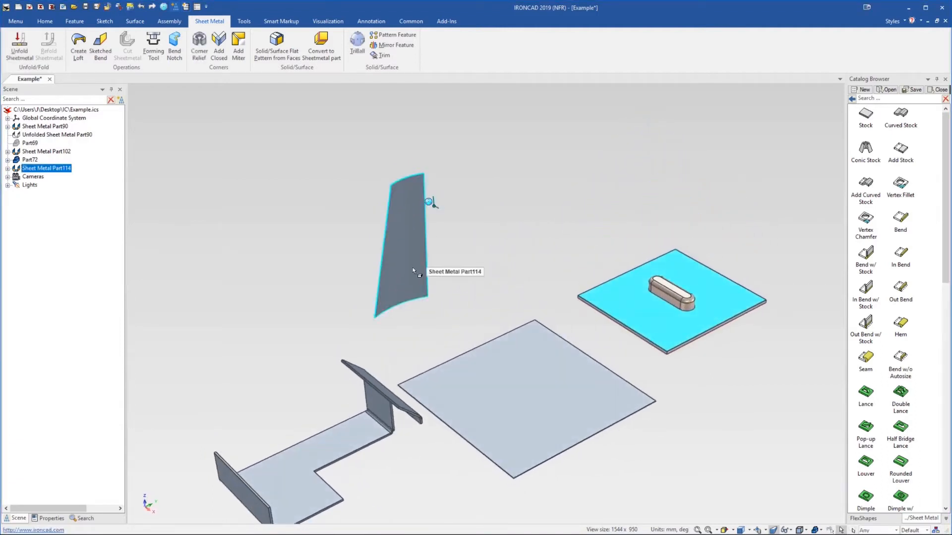
key(Delete)
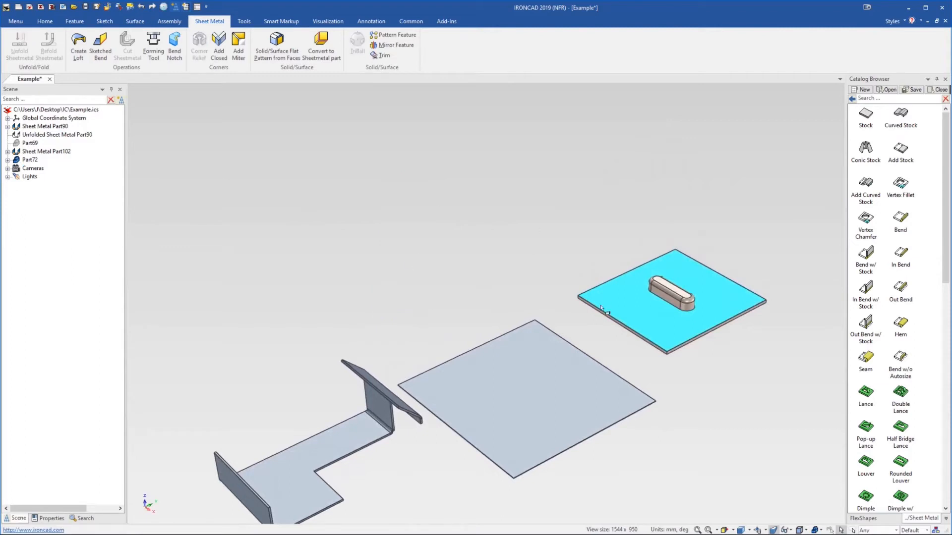
Orbit and zoom around the bent flange part to examine its inner bend
scroll(600, 293, down, 2)
scroll(469, 388, up, 6)
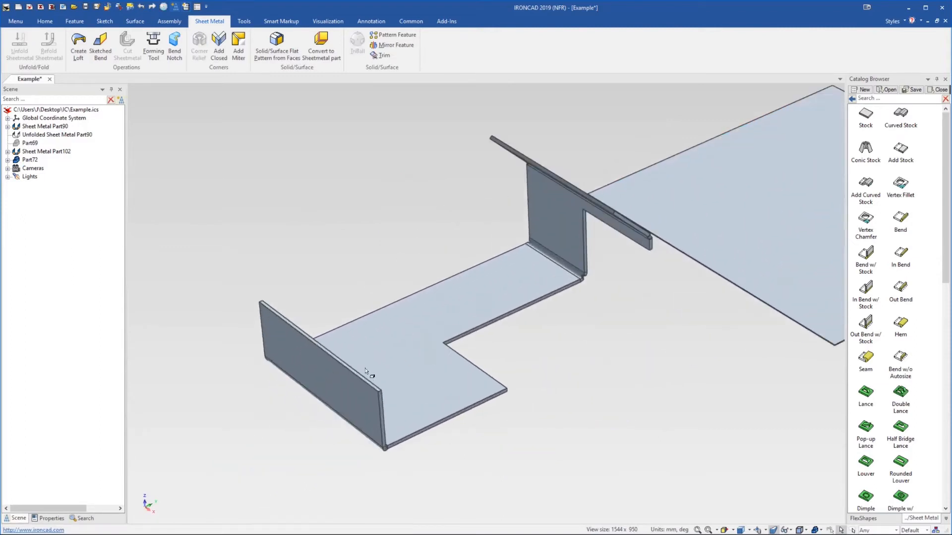
middle_drag(381, 350, 378, 342)
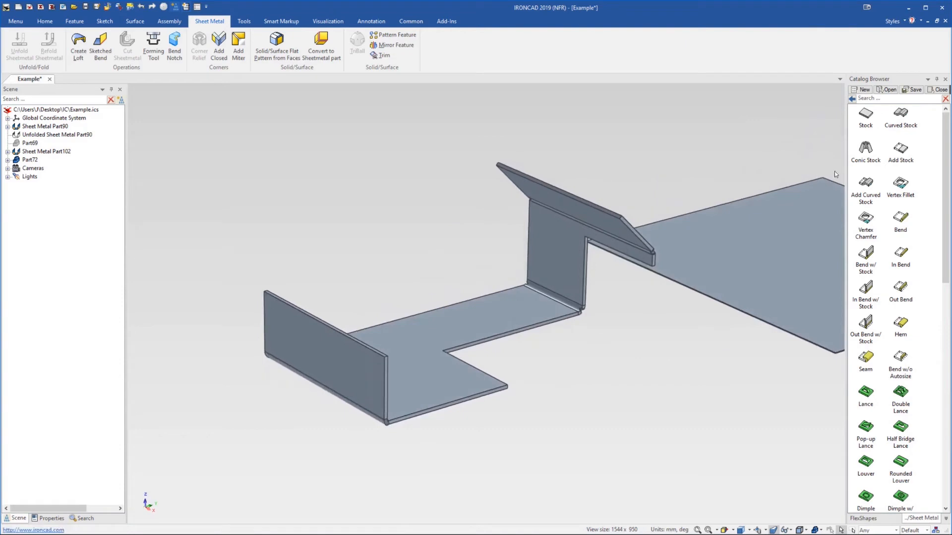
drag(898, 156, 338, 330)
middle_drag(376, 250, 347, 284)
drag(555, 224, 591, 197)
middle_drag(614, 186, 588, 191)
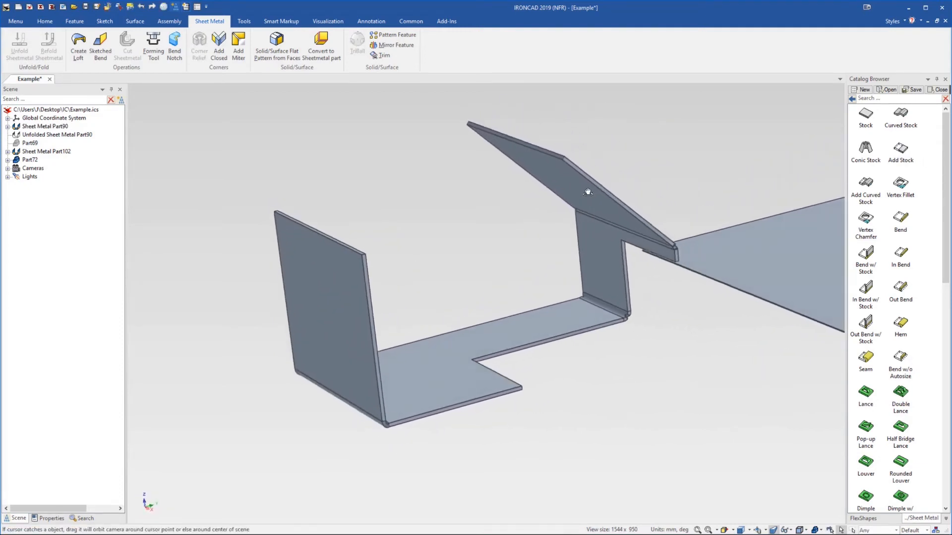
click(330, 300)
click(325, 325)
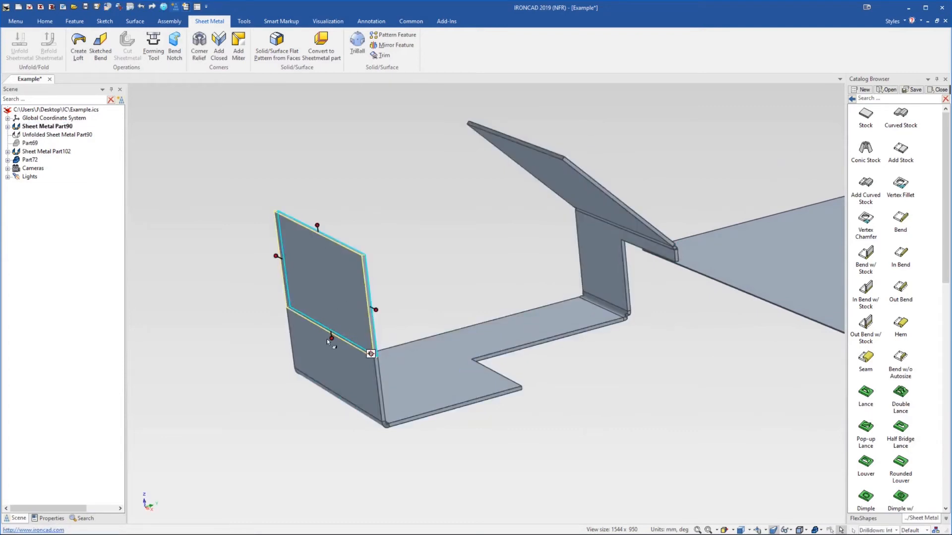
click(578, 404)
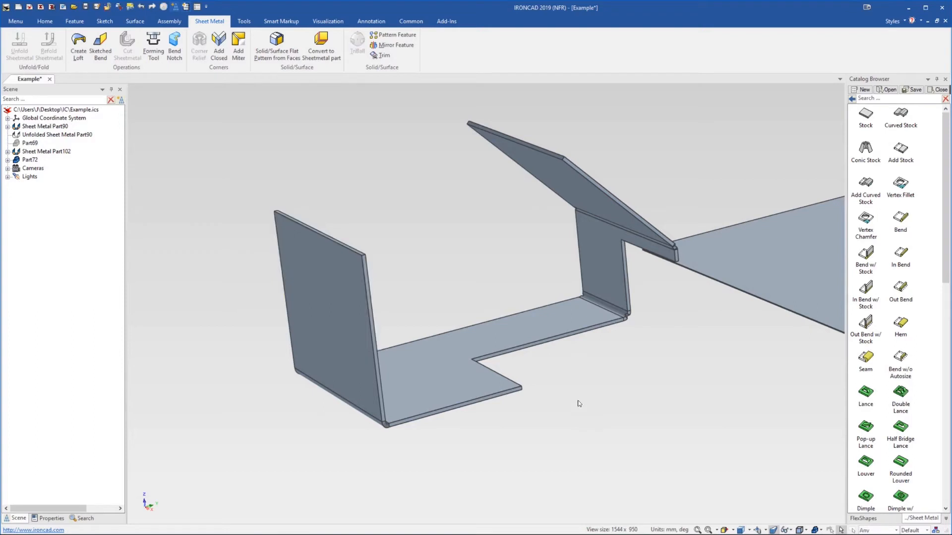
middle_drag(495, 318, 489, 341)
scroll(940, 369, down, 15)
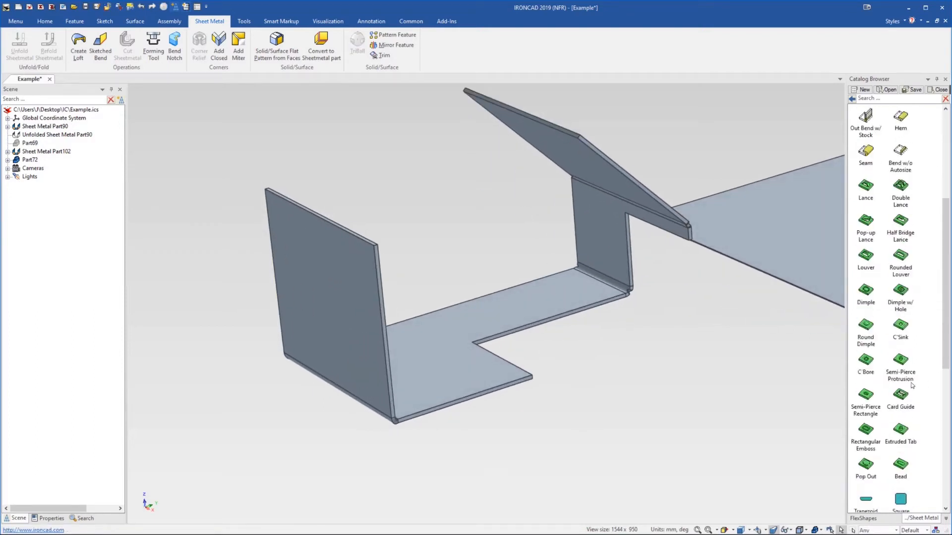
middle_drag(491, 371, 419, 372)
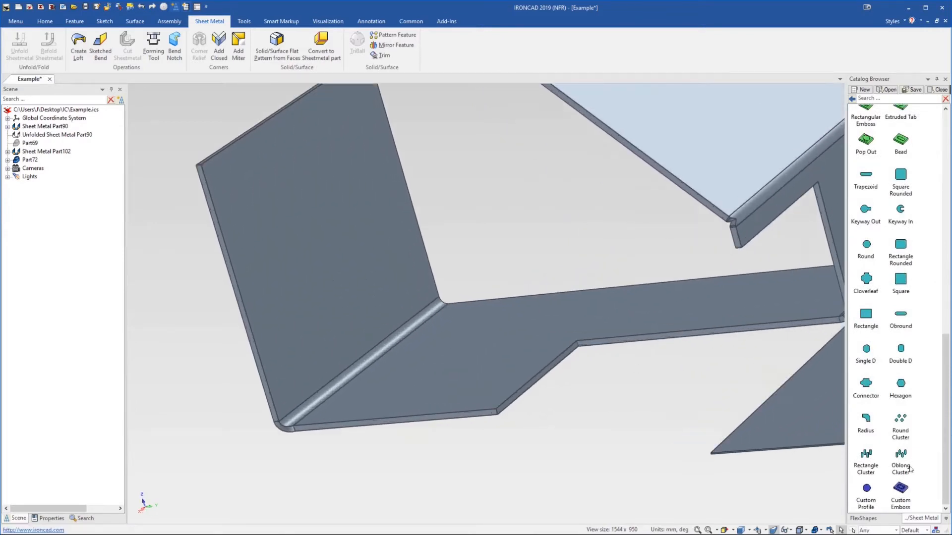
mouse_move(402, 353)
middle_down()
mouse_move(424, 336)
mouse_move(418, 346)
middle_up()
scroll(419, 346, down, 5)
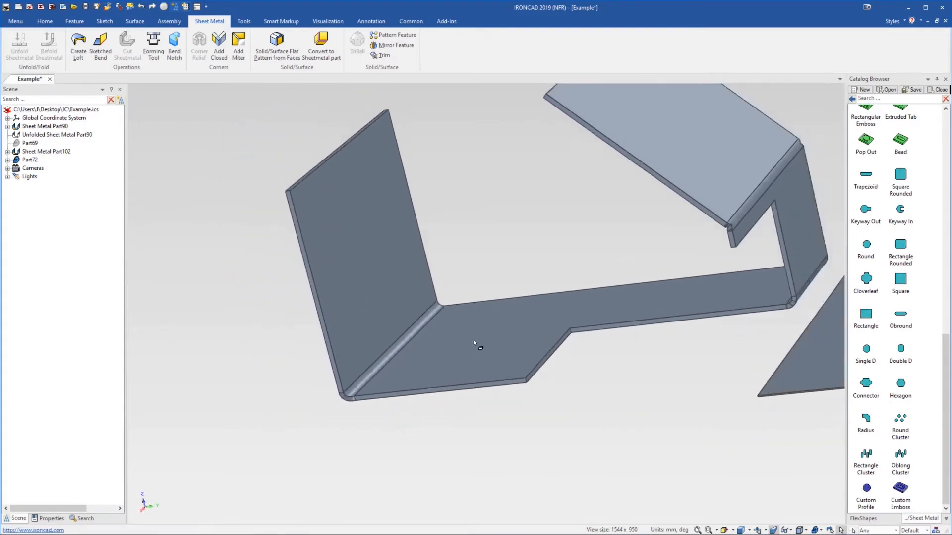
scroll(466, 336, up, 2)
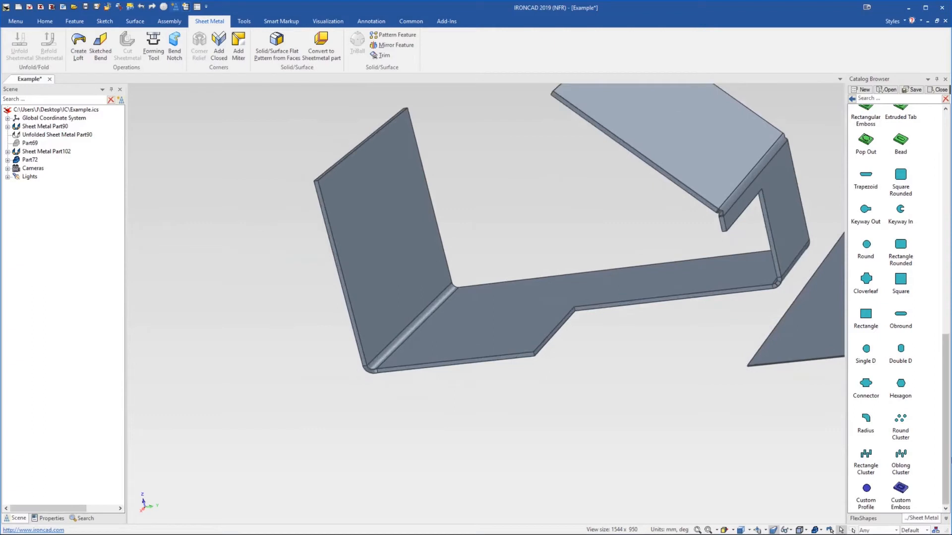
Place a Custom Profile punch across the flange's inner bend and reposition it
drag(501, 383, 417, 326)
scroll(418, 325, up, 5)
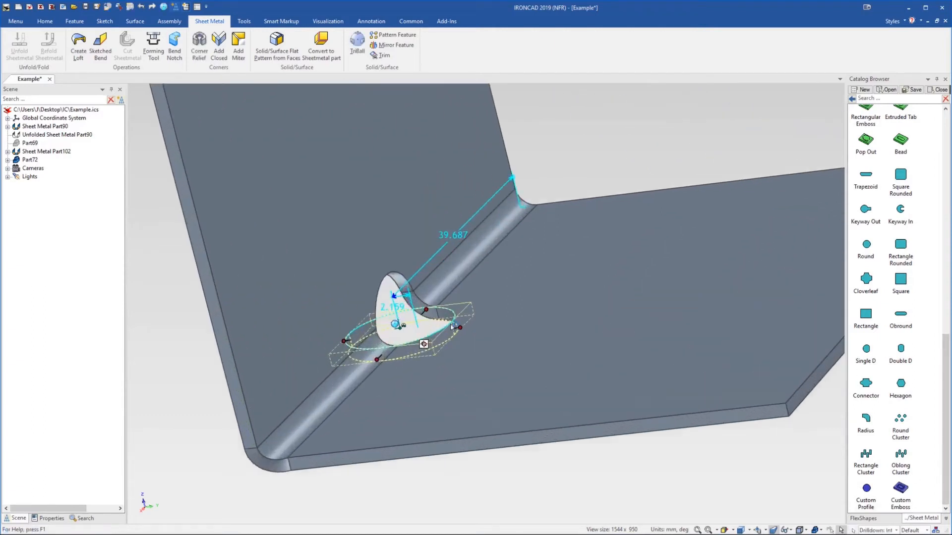
middle_drag(396, 329, 407, 301)
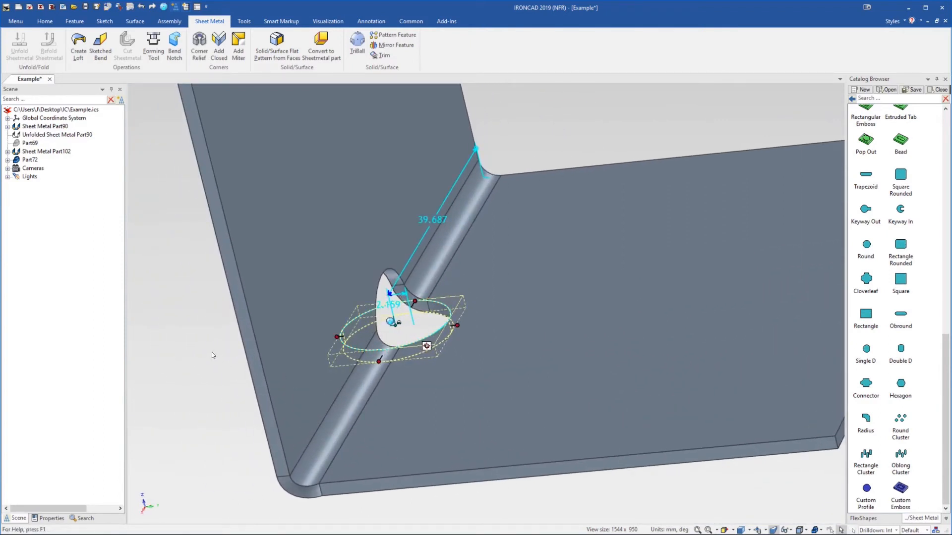
click(212, 355)
middle_drag(402, 324, 430, 306)
click(430, 308)
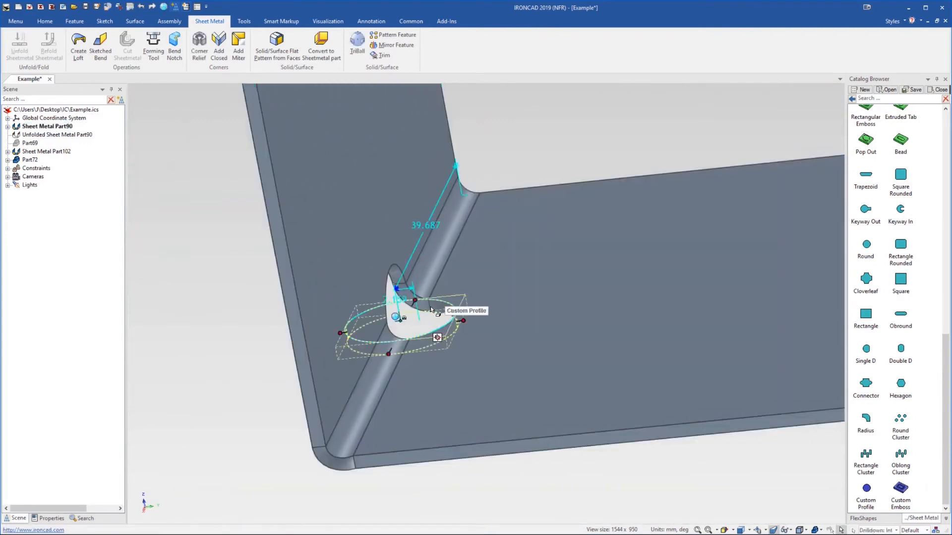
Open the Custom Profile's cross-section for editing in flat
right_click(430, 308)
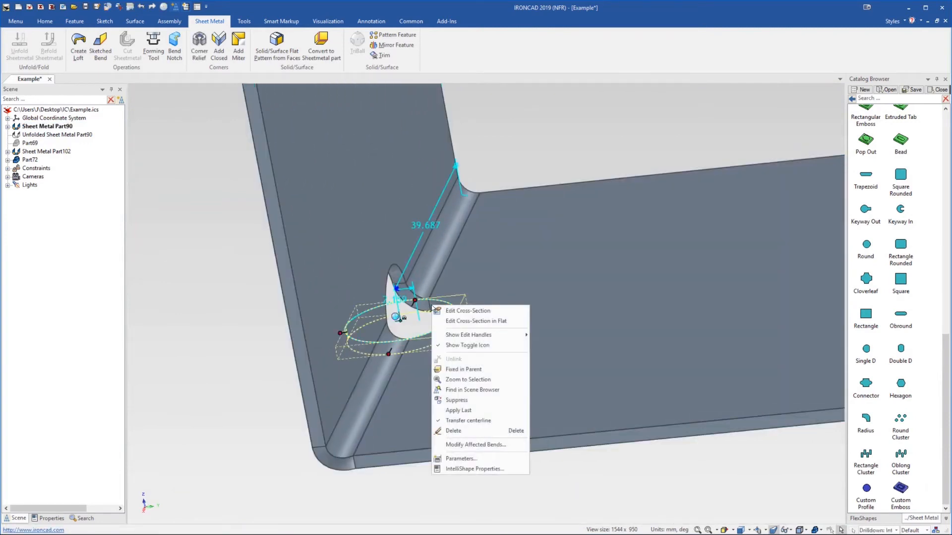
click(489, 321)
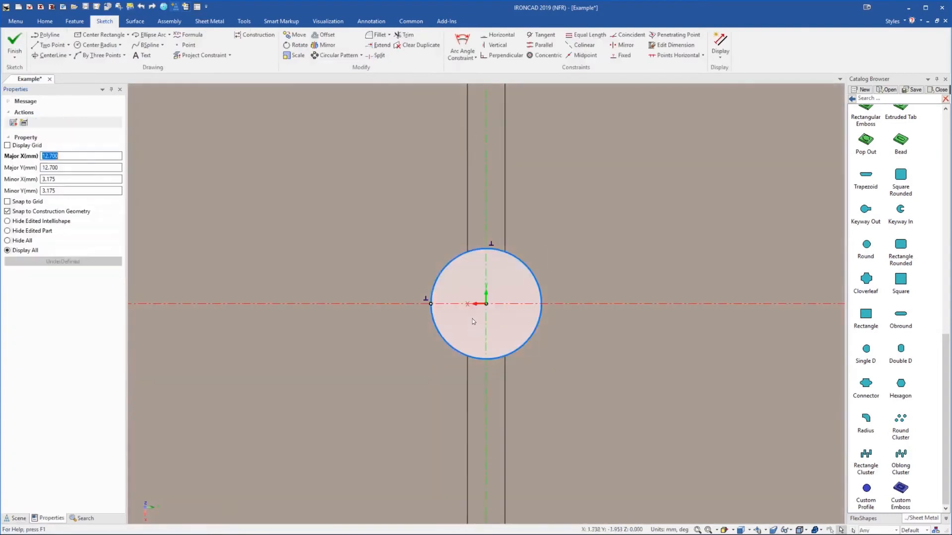
Delete the selected sketch geometry and draw a center rectangle above the circle spanning the bend line
drag(423, 240, 540, 354)
key(Delete)
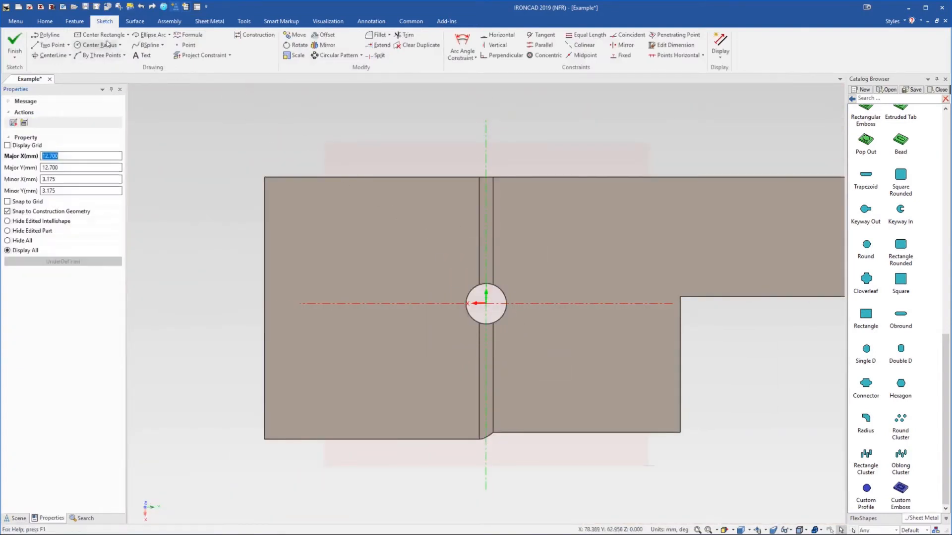
click(101, 34)
click(486, 264)
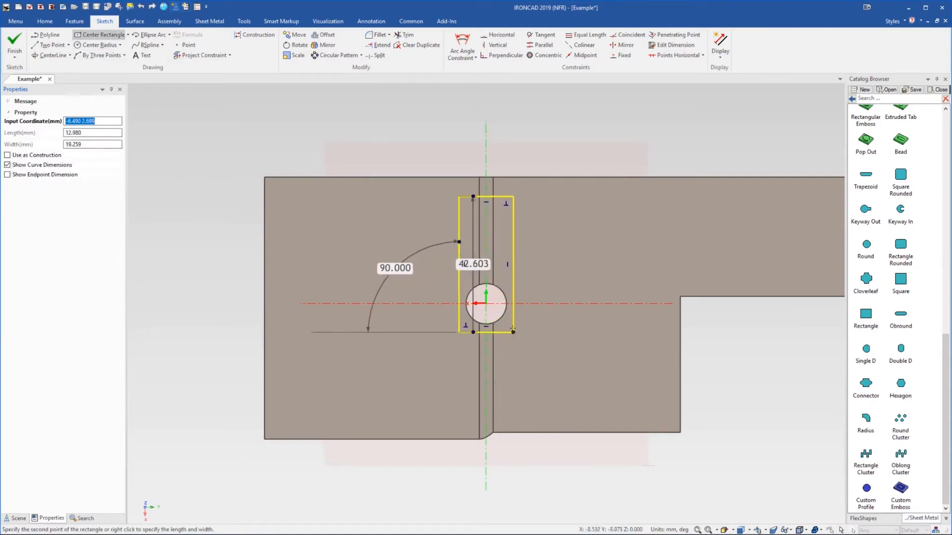
click(509, 304)
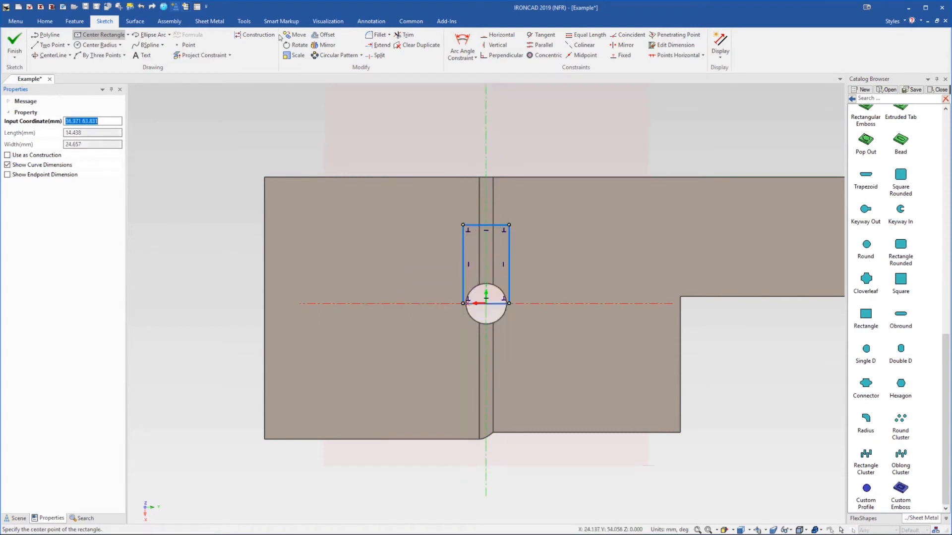
Fillet all four corners of the rectangle with a 5 mm radius and finish the sketch
click(378, 34)
click(509, 225)
click(502, 235)
click(509, 303)
click(498, 293)
click(463, 303)
click(472, 294)
click(463, 225)
click(471, 233)
click(14, 44)
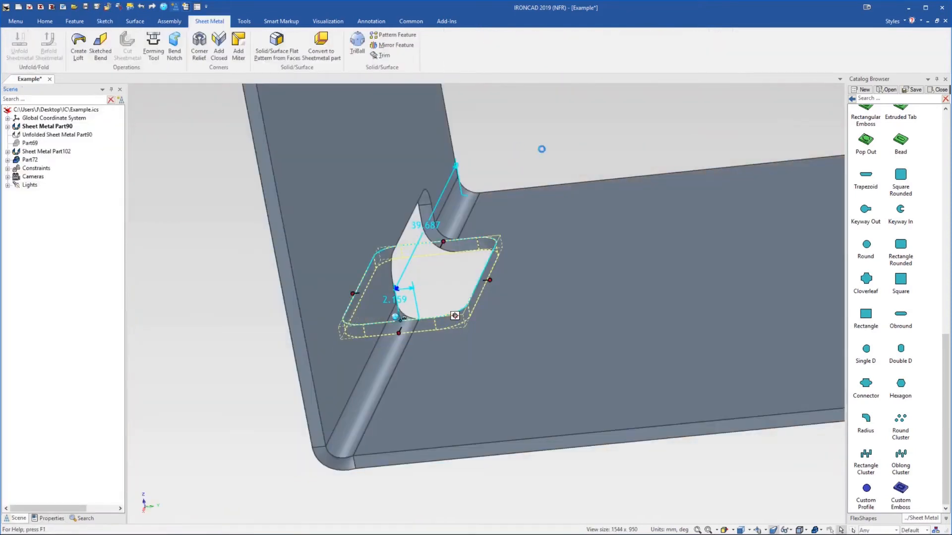
mouse_move(542, 148)
middle_down()
mouse_move(489, 245)
mouse_move(451, 181)
mouse_move(586, 164)
mouse_move(677, 187)
mouse_move(662, 213)
mouse_move(565, 225)
mouse_move(629, 316)
mouse_move(565, 314)
mouse_move(625, 313)
mouse_move(534, 293)
mouse_move(587, 281)
mouse_move(614, 293)
middle_up()
scroll(907, 322, up, 10)
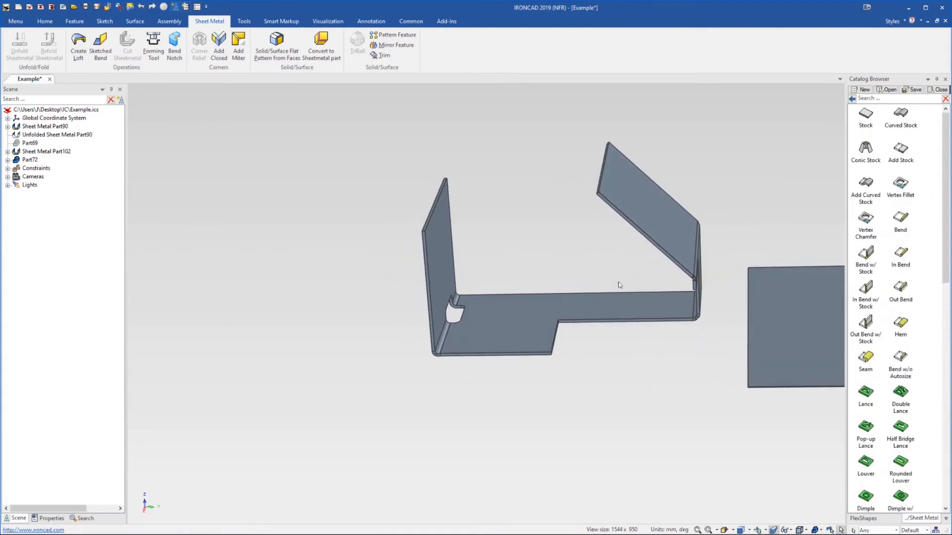
Delete the bent flange sheet metal part, accepting removal of its unfolded pattern link
click(584, 302)
scroll(585, 302, down, 4)
key(Delete)
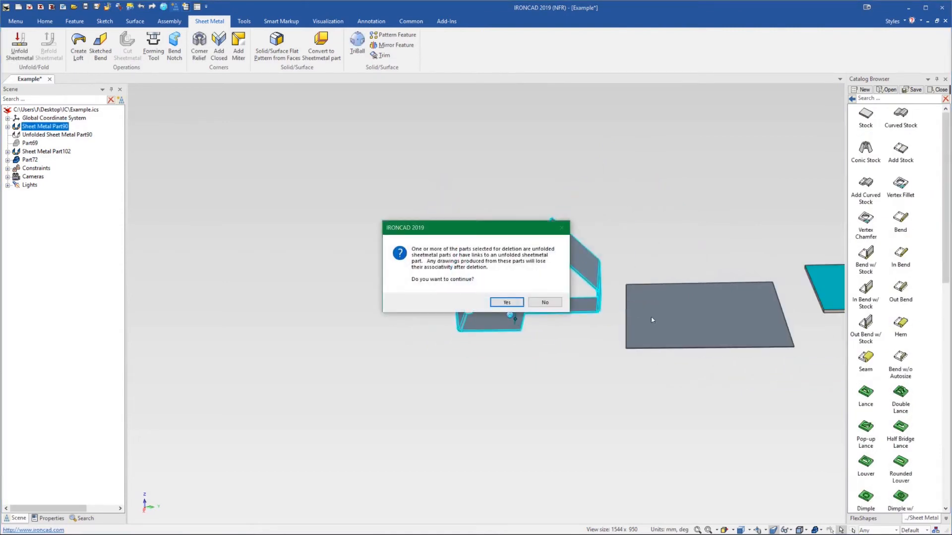
click(498, 302)
Delete the separate flat part beside it
scroll(495, 308, down, 2)
scroll(620, 298, up, 4)
click(649, 281)
key(Delete)
Change the remaining plate's sheet metal stock to Aluminium - 01.0 in its part properties
middle_drag(524, 320, 489, 314)
scroll(498, 306, up, 4)
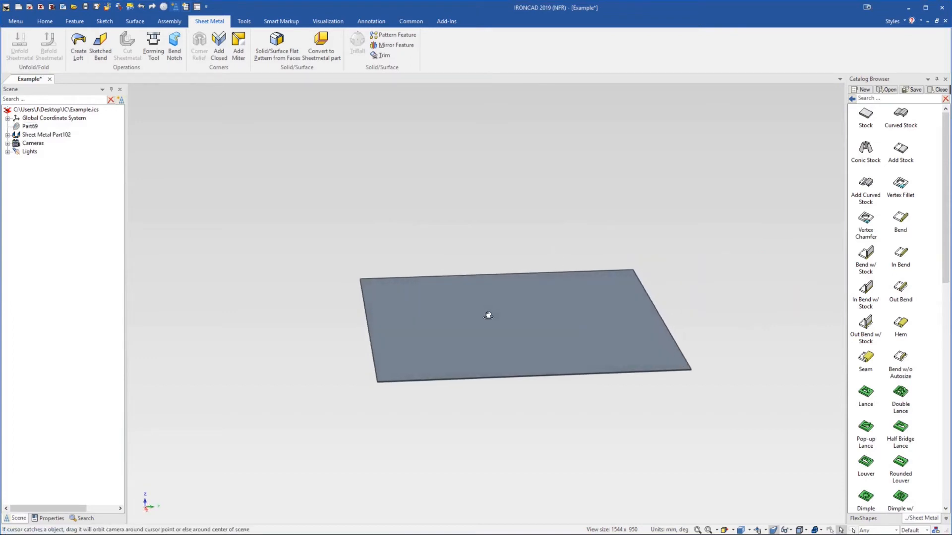
right_click(474, 306)
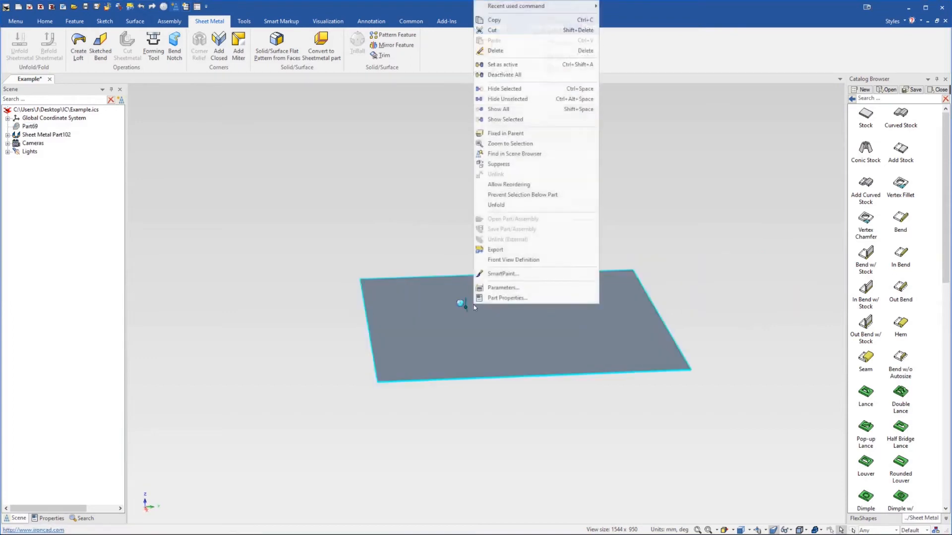
click(519, 299)
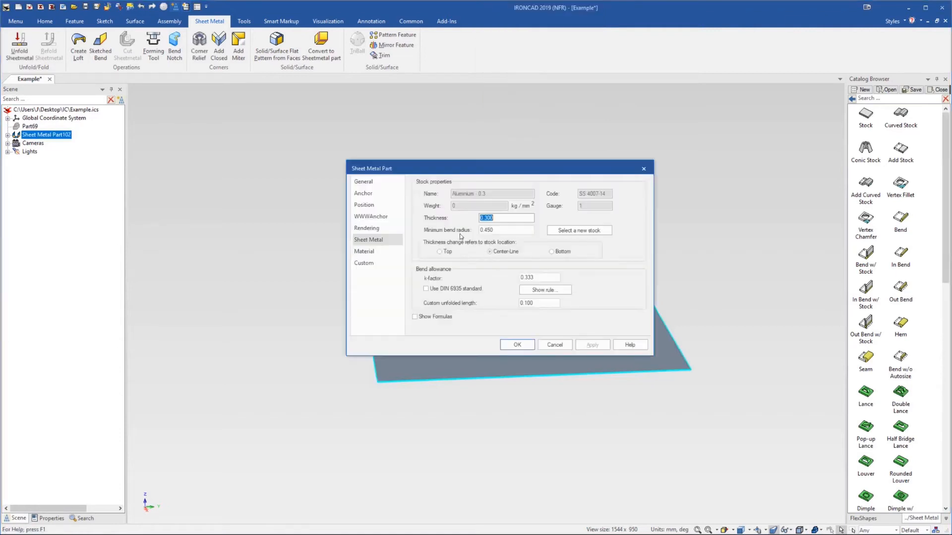
click(578, 231)
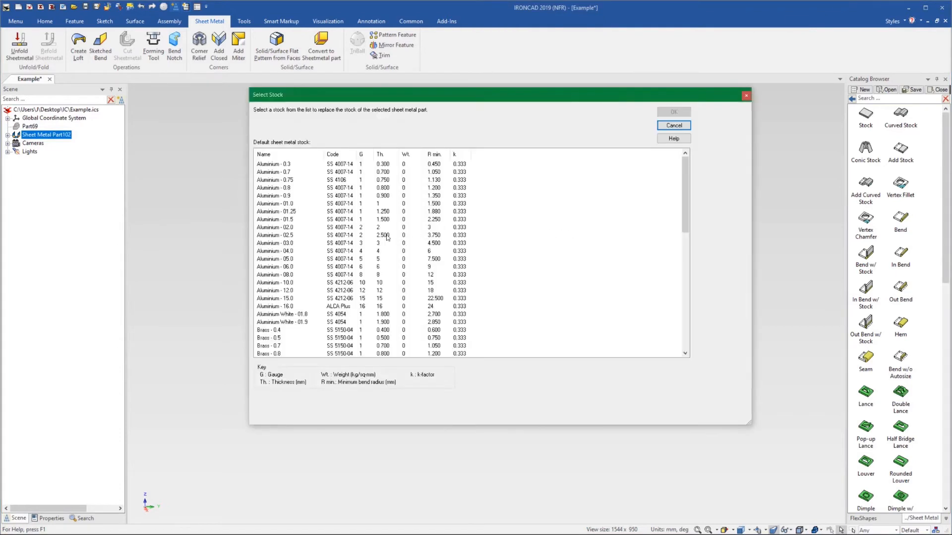
click(285, 206)
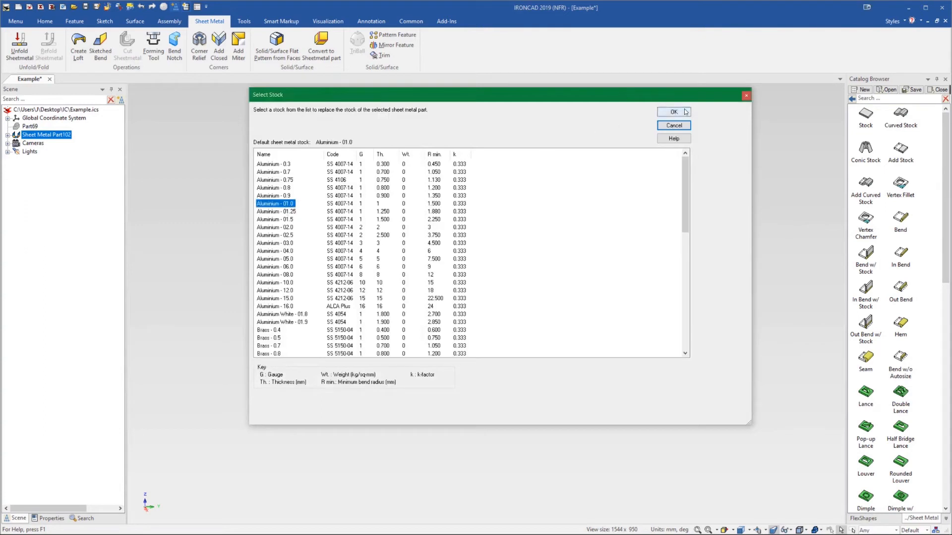
click(685, 112)
click(522, 343)
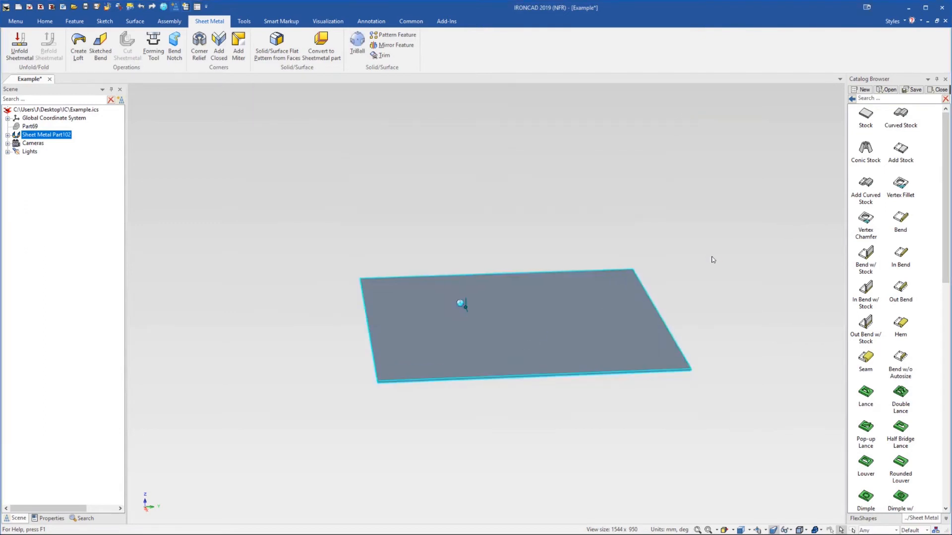
Pull up a bend flange from the plate's right edge
click(331, 157)
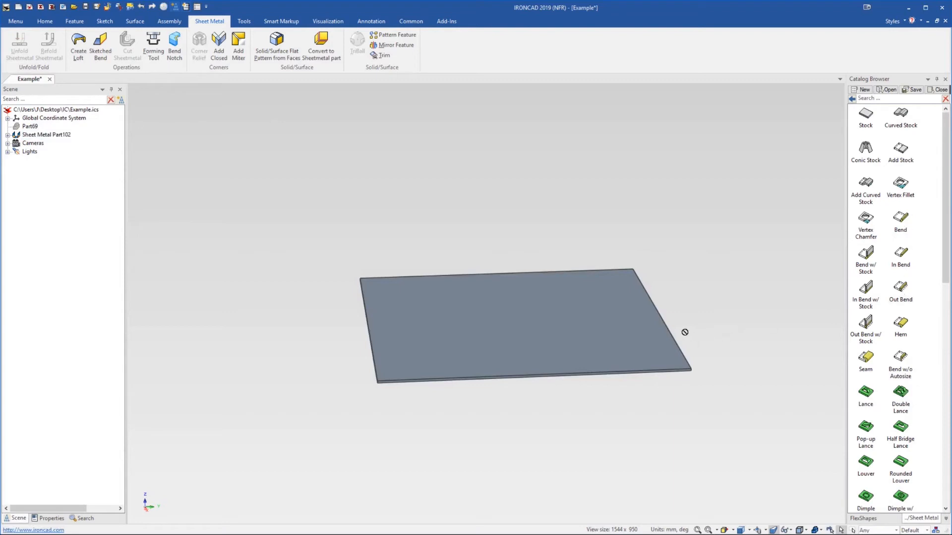
drag(671, 333, 660, 315)
drag(640, 281, 643, 236)
Edit the flange height as a distance measured from the plate's bottom corner point
right_click(642, 236)
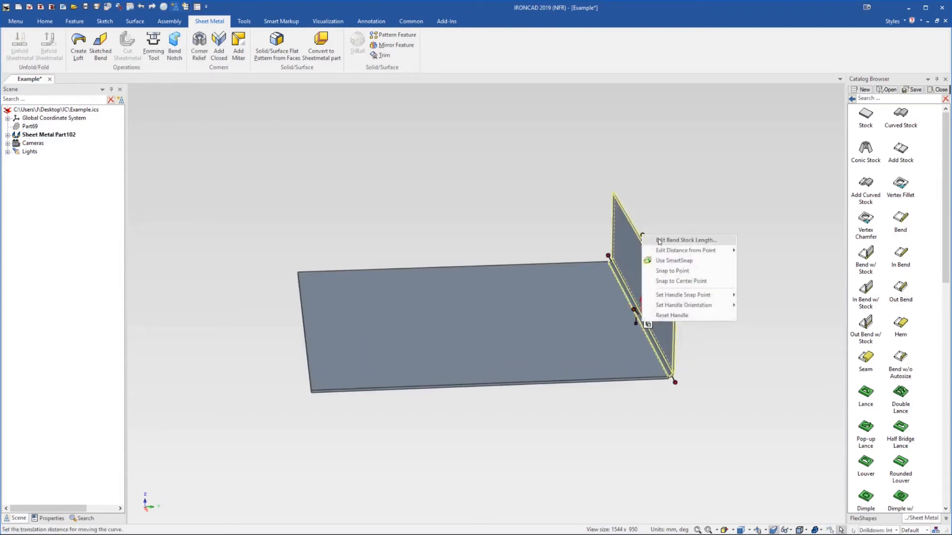
mouse_move(697, 251)
click(754, 253)
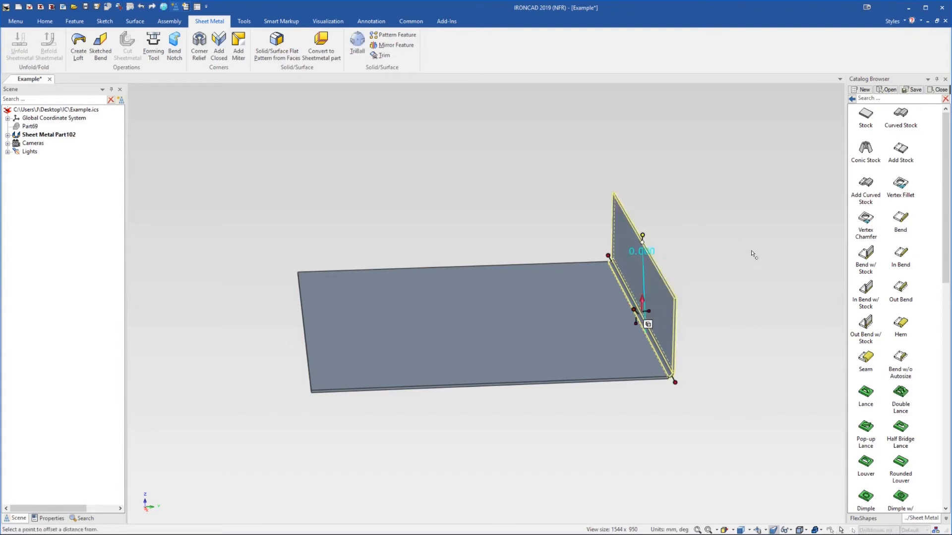
click(630, 382)
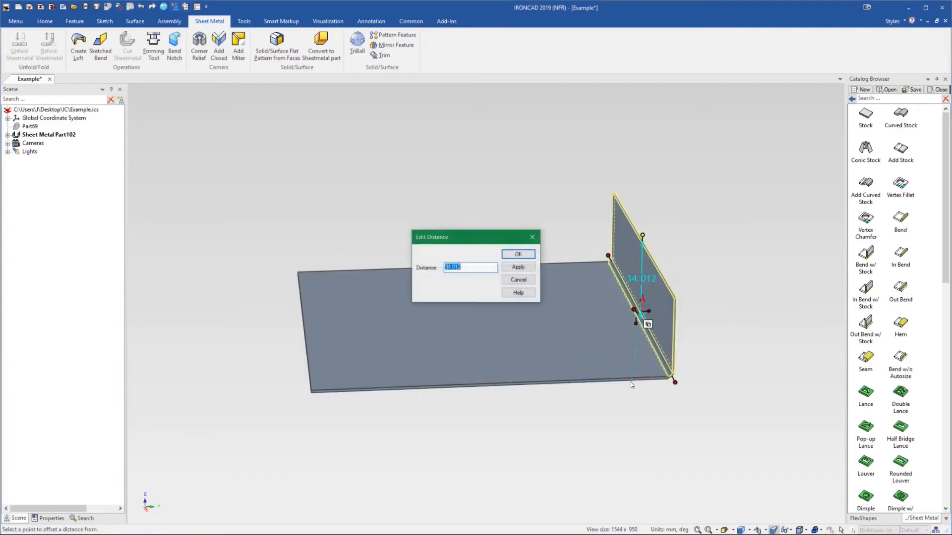
key(Return)
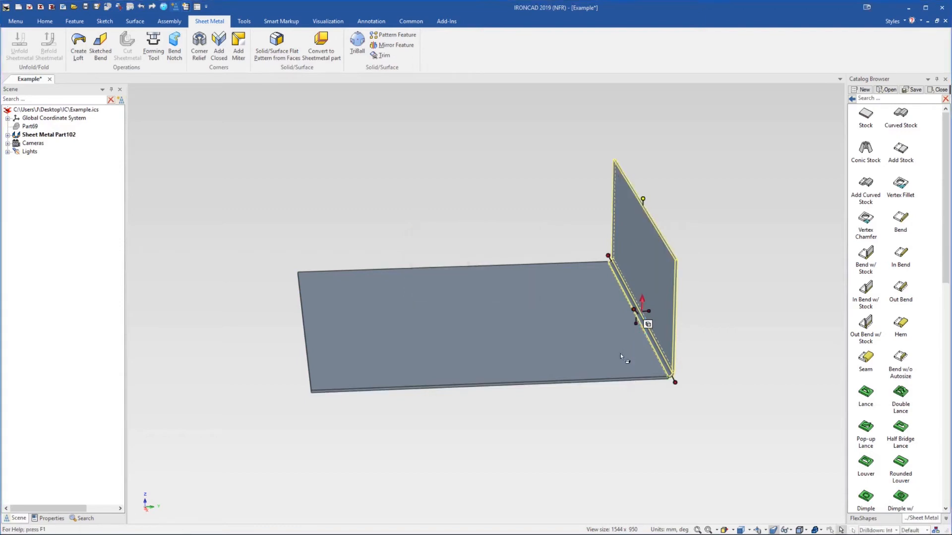
click(775, 212)
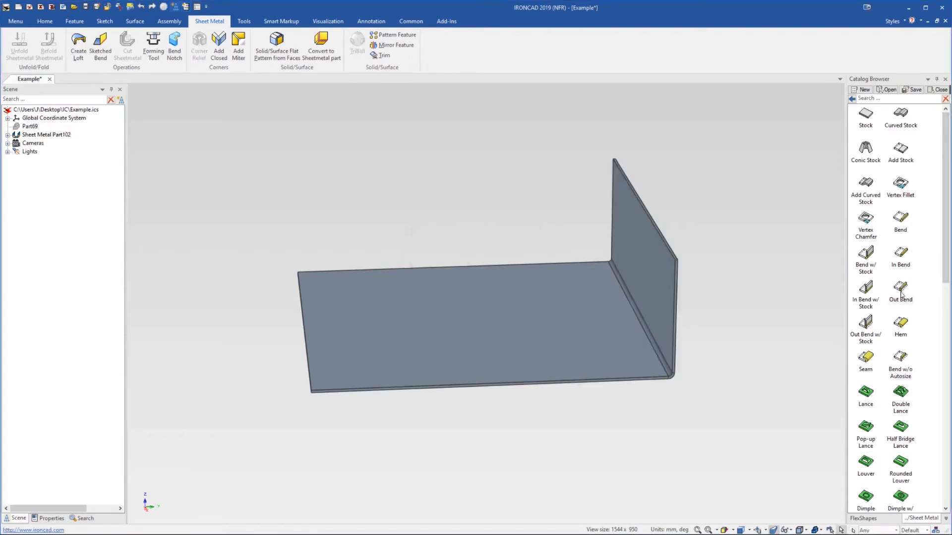
Pull a second flange from the top edge of the first flange and stretch it back over the plate
drag(665, 232, 635, 209)
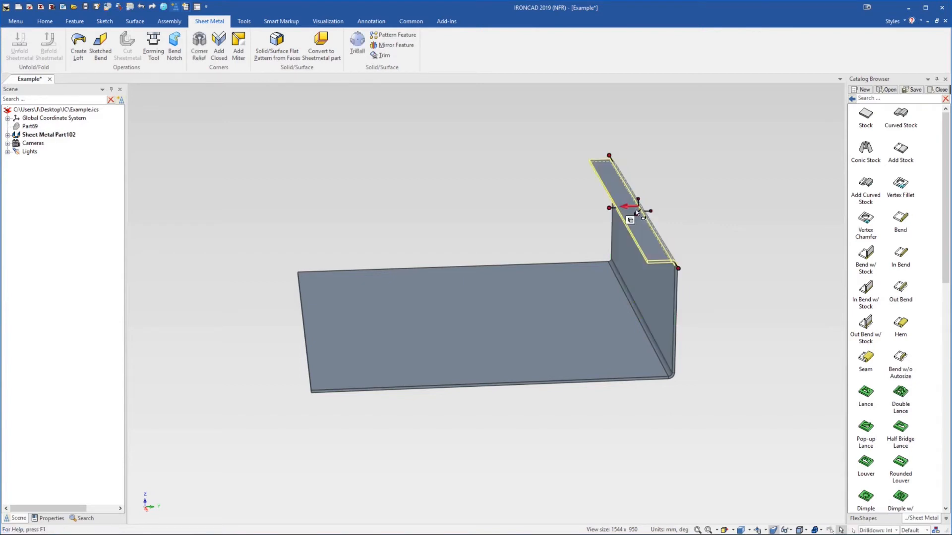
click(627, 208)
click(660, 205)
drag(615, 205, 524, 213)
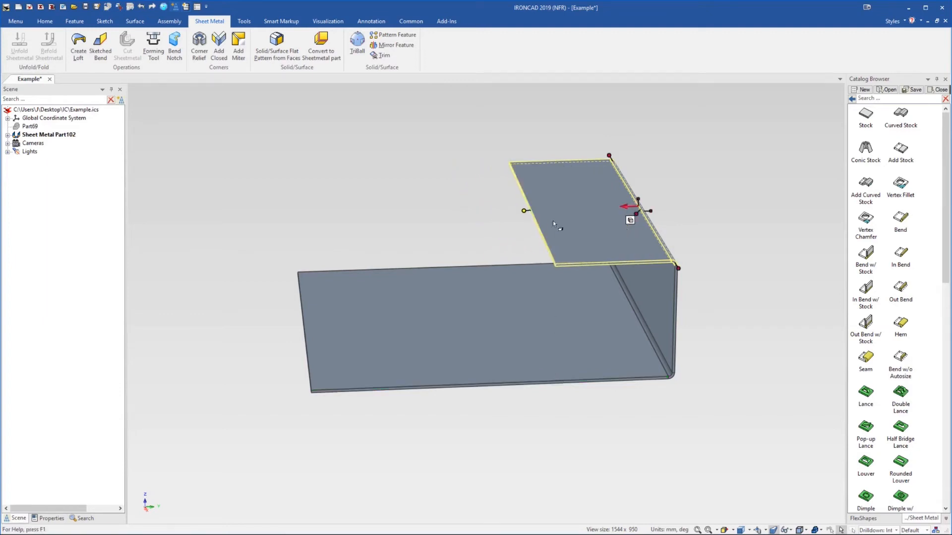
Adjust the top flange's bend stock length using its edge handle
right_click(526, 212)
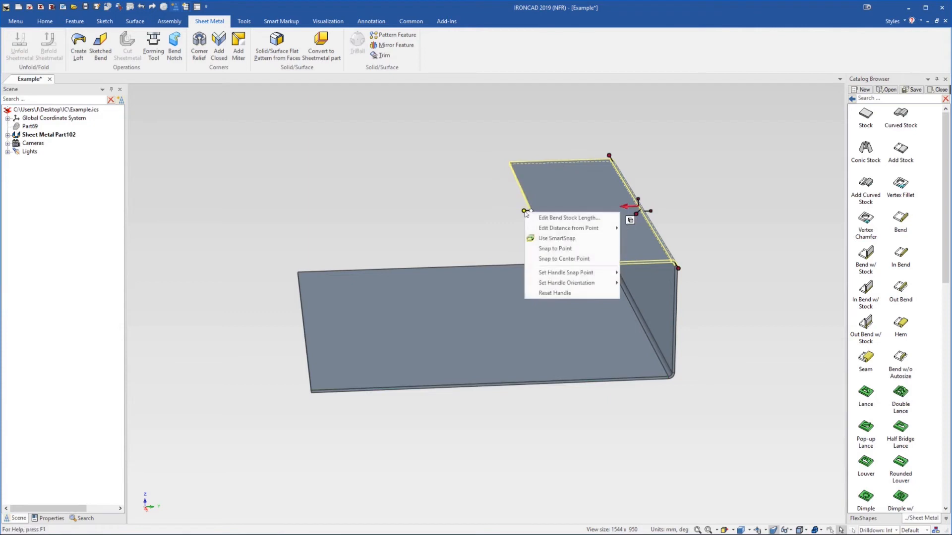
click(524, 211)
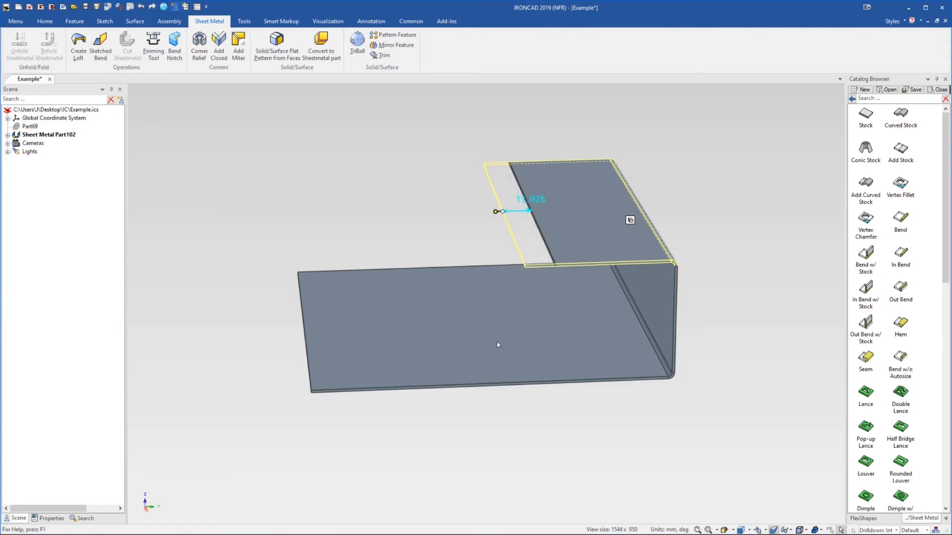
click(490, 382)
drag(467, 210, 583, 266)
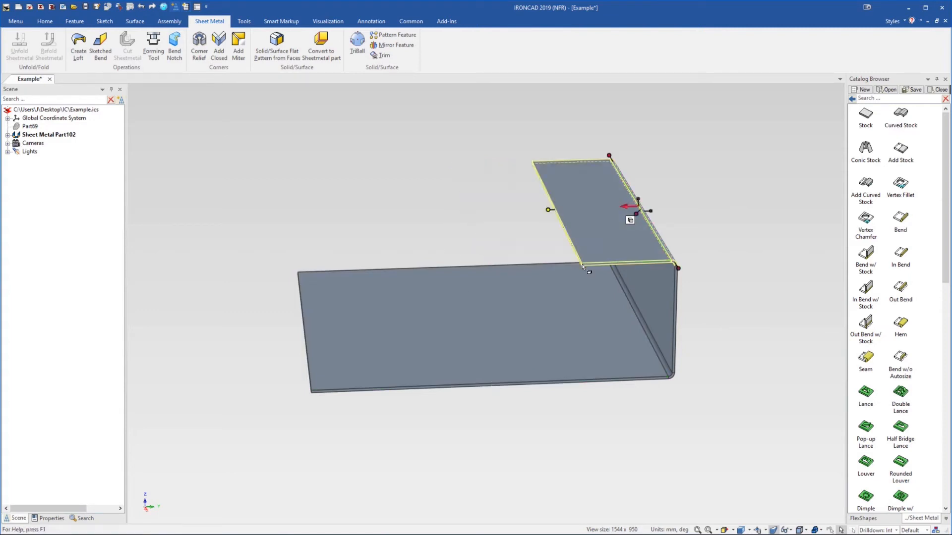
click(704, 176)
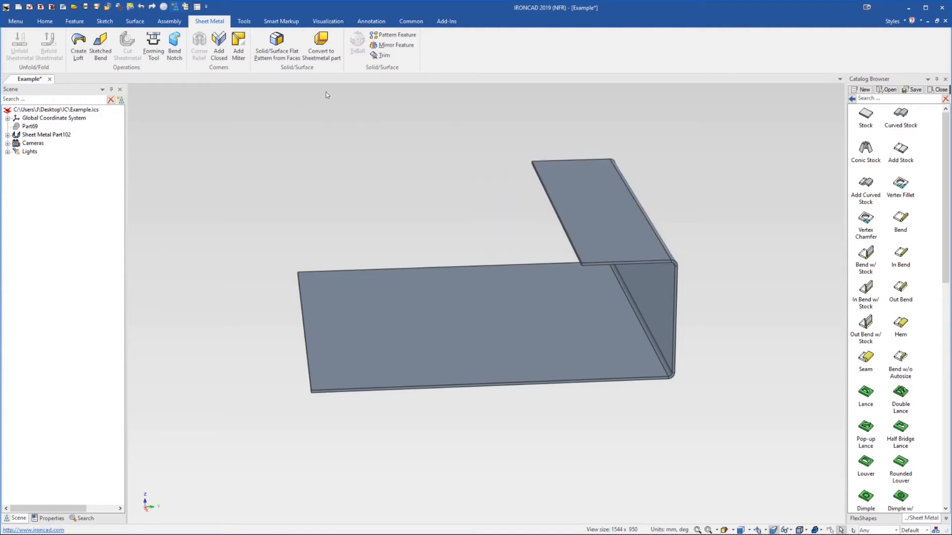
Add miter flanges using the two bends and the base plate's straight edges
click(235, 53)
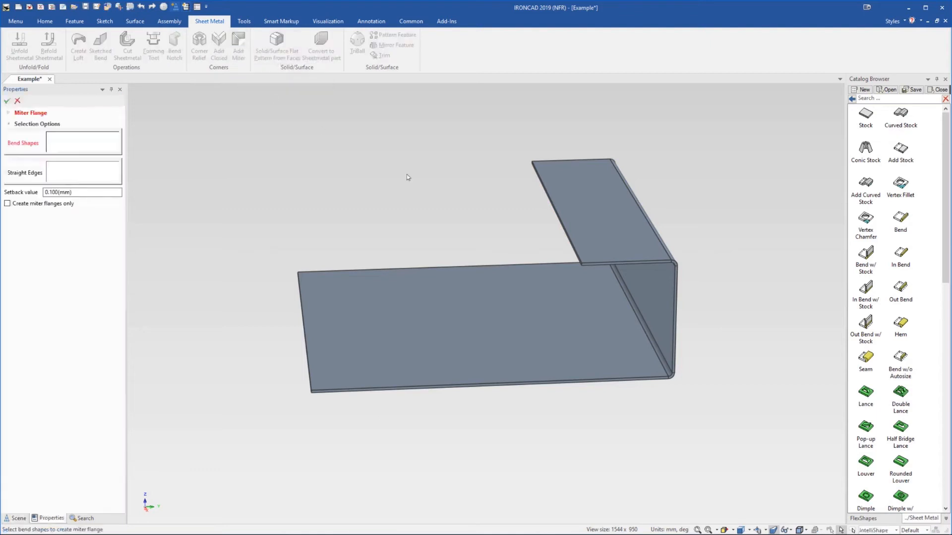
click(624, 308)
click(618, 213)
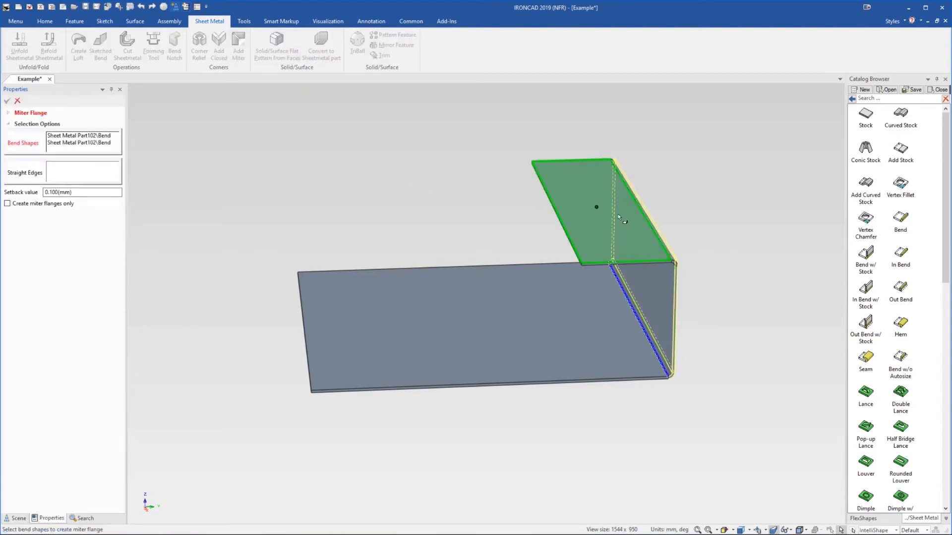
click(54, 180)
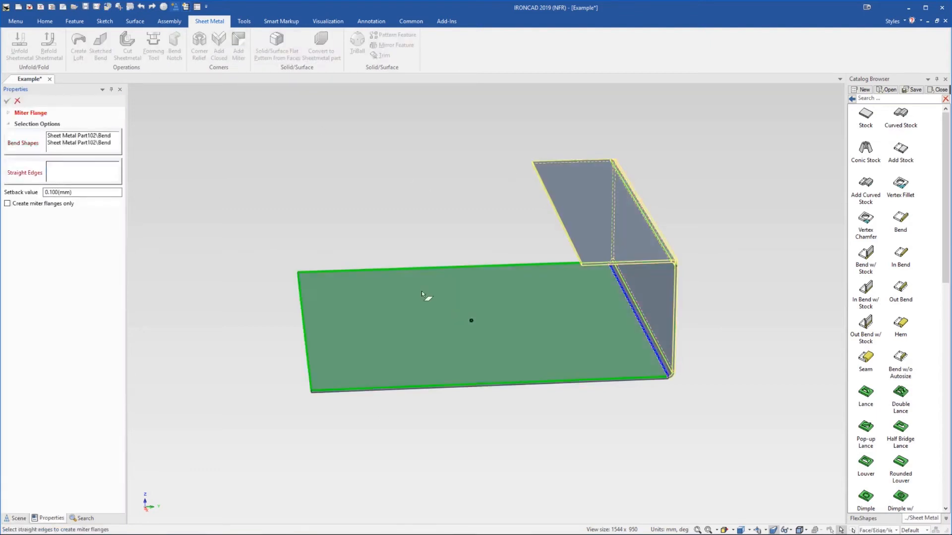
click(469, 334)
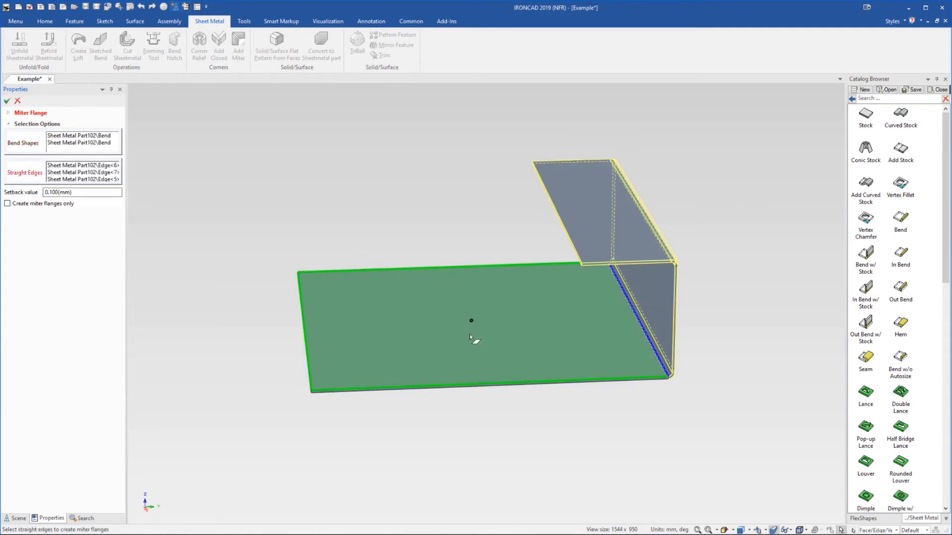
click(7, 101)
Delete Part69 from the scene
middle_drag(529, 299, 556, 291)
scroll(471, 281, down, 5)
middle_drag(471, 281, 469, 308)
scroll(469, 308, up, 3)
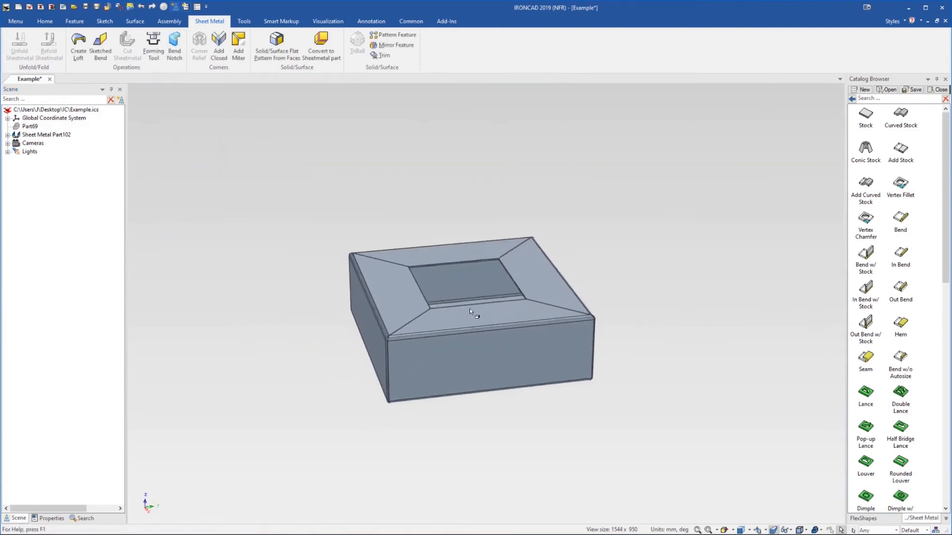
click(37, 128)
key(Delete)
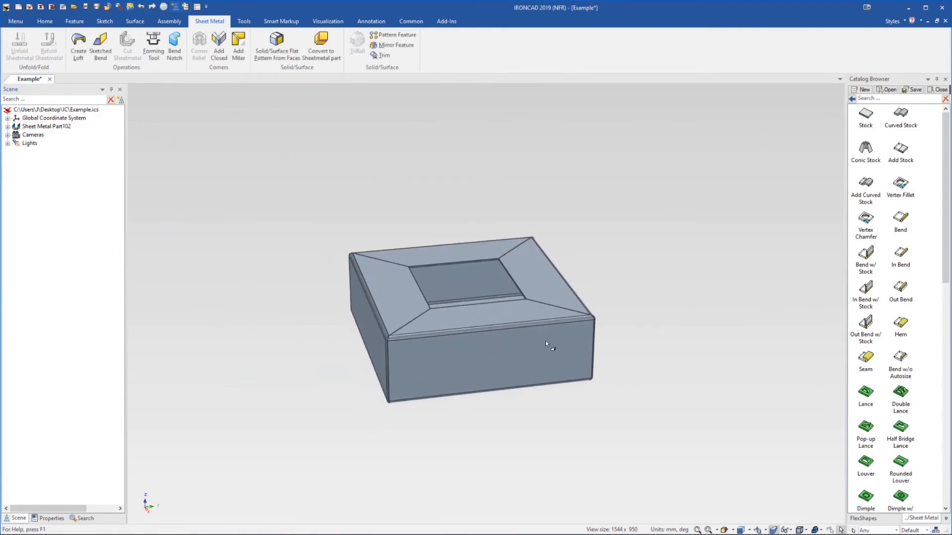
Unfold the box sheet metal part into its flat pattern, then switch Unfold off again
right_click(449, 281)
click(485, 206)
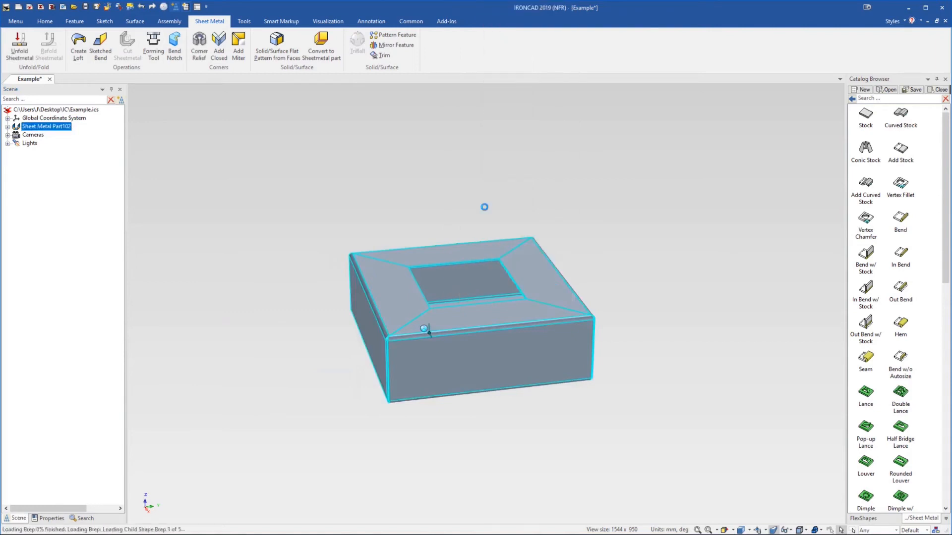
click(467, 297)
right_click(462, 339)
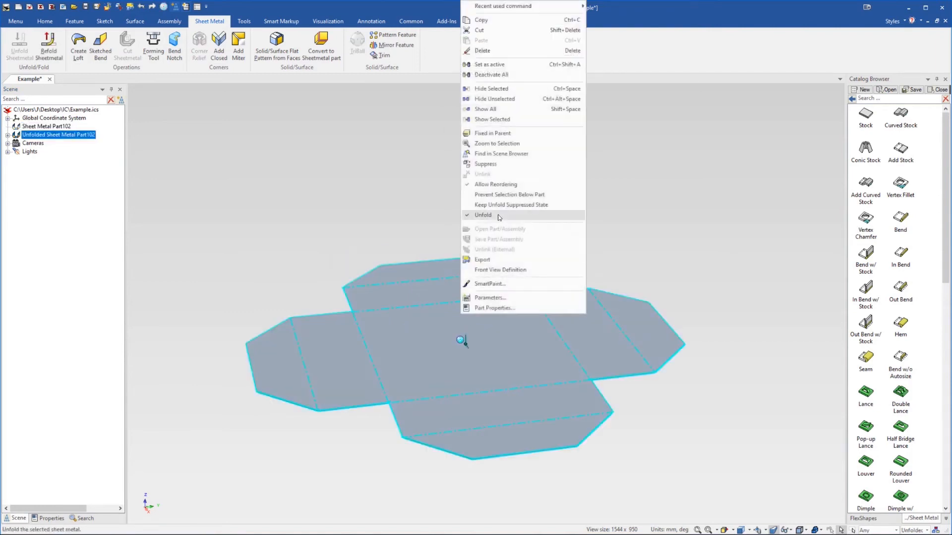
click(500, 220)
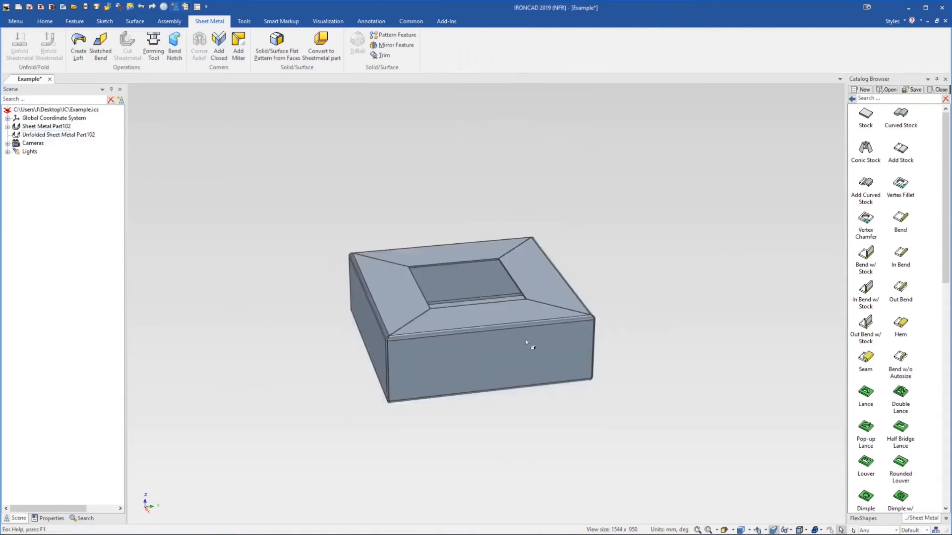
Select the box part and its unfolded pattern alternately in the scene tree to compare them
click(75, 135)
click(68, 126)
click(68, 138)
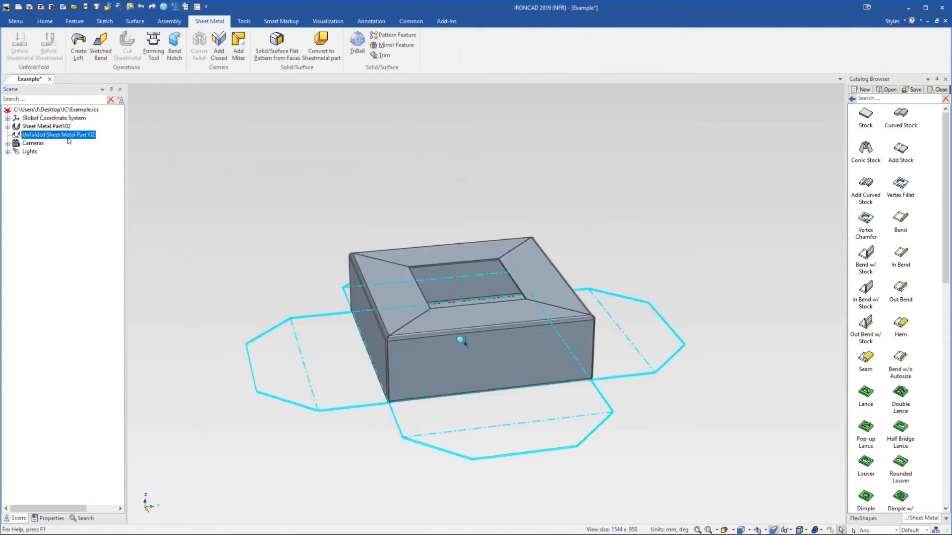
click(67, 128)
click(68, 135)
click(68, 127)
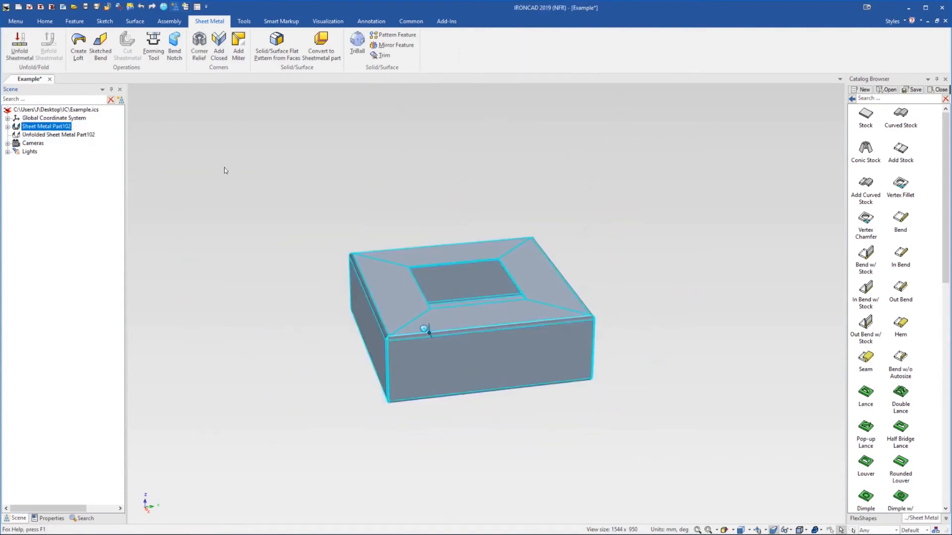
Create a new drawing and place a T.F.R standard view of the sheet metal box on the sheet
click(355, 213)
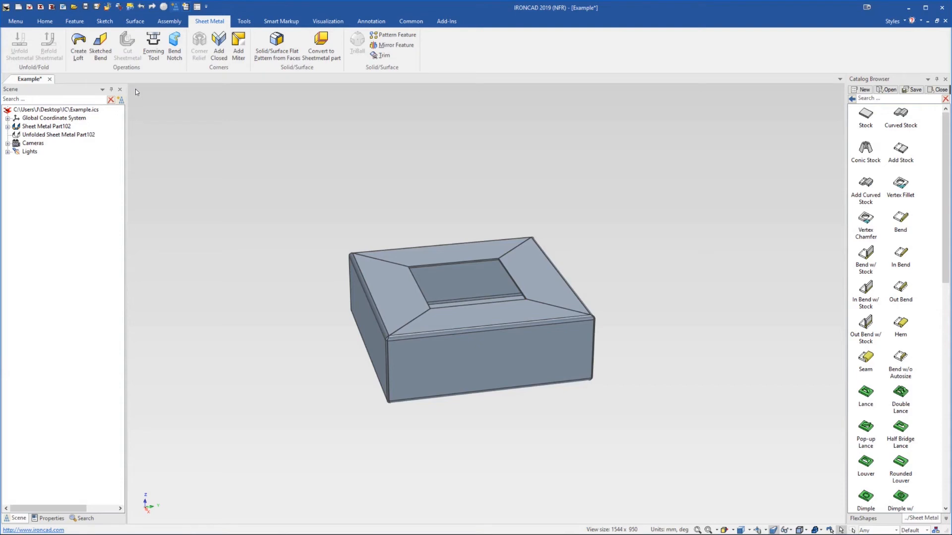
click(41, 10)
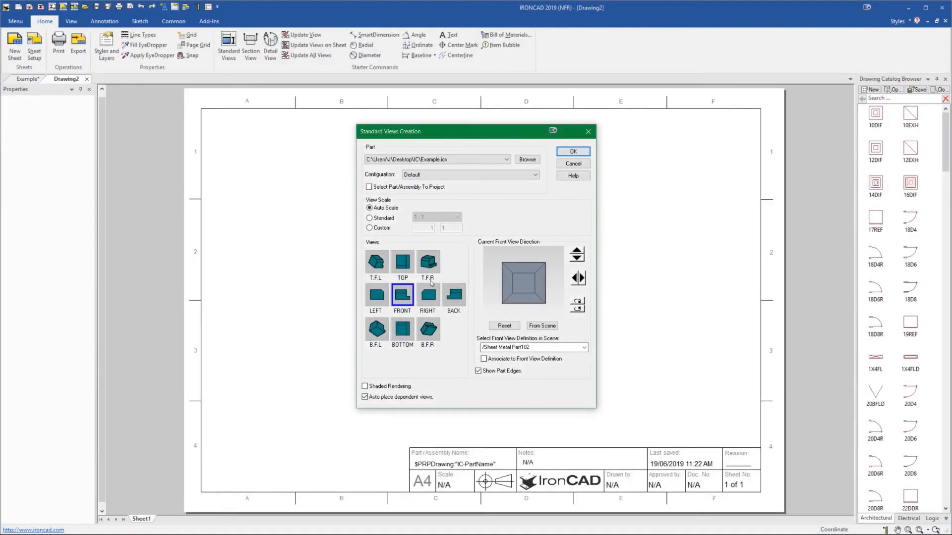
click(428, 262)
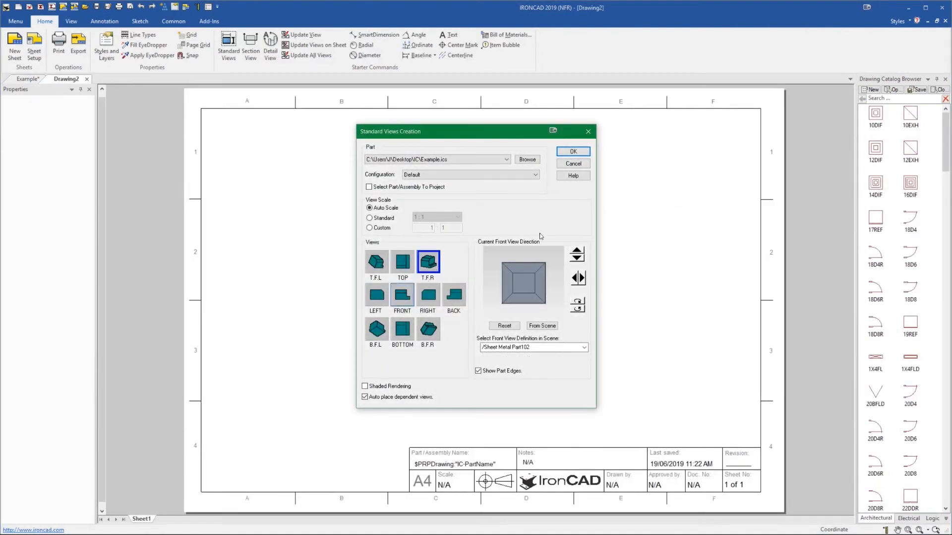
click(576, 253)
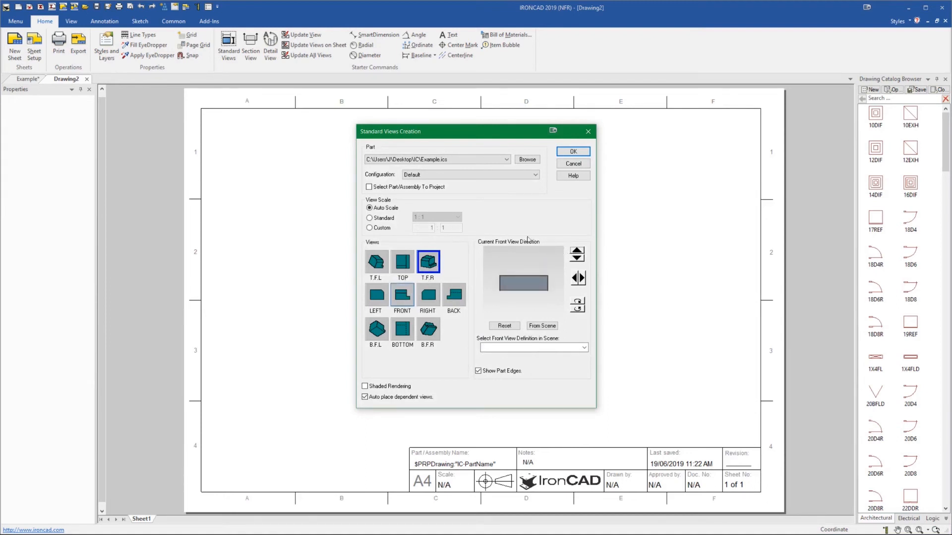
click(573, 151)
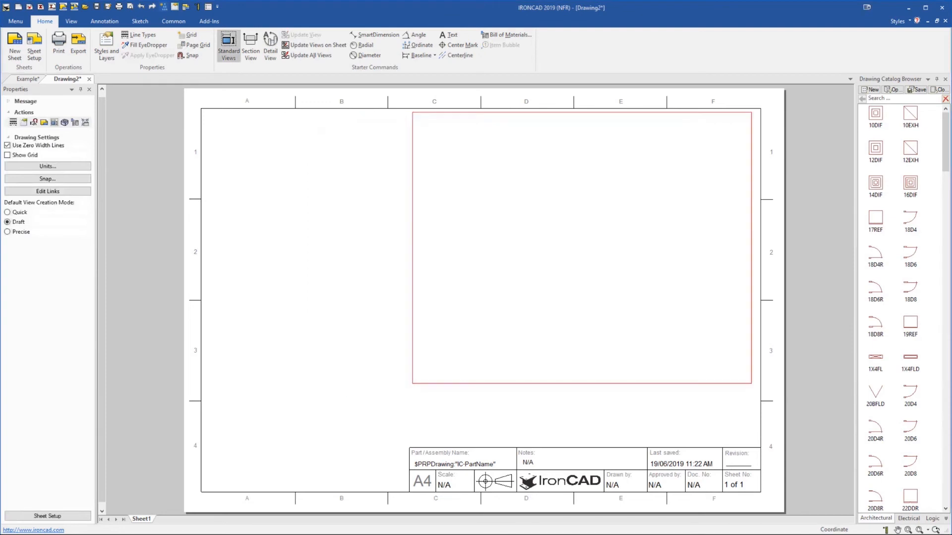
click(582, 249)
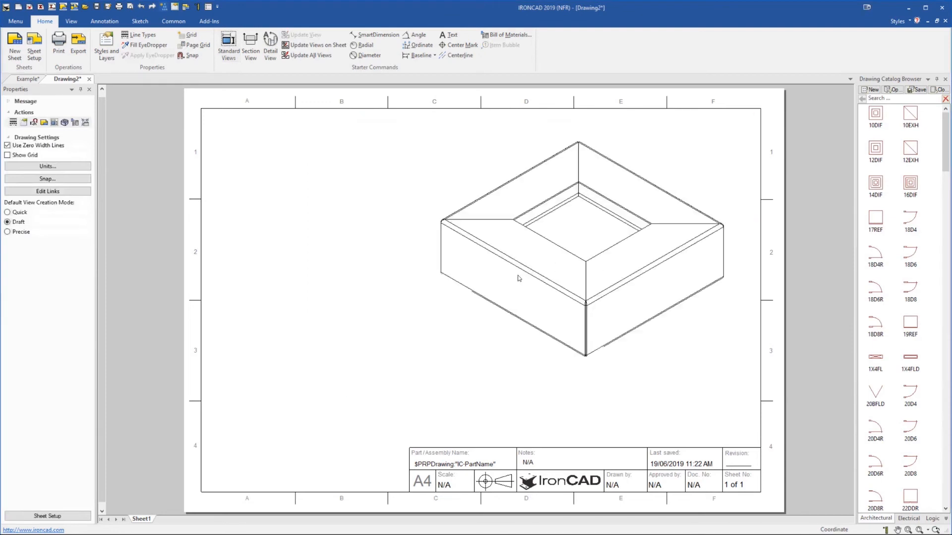
Set the view creation mode to Precise and switch the box view to shaded rendering
click(27, 233)
click(416, 232)
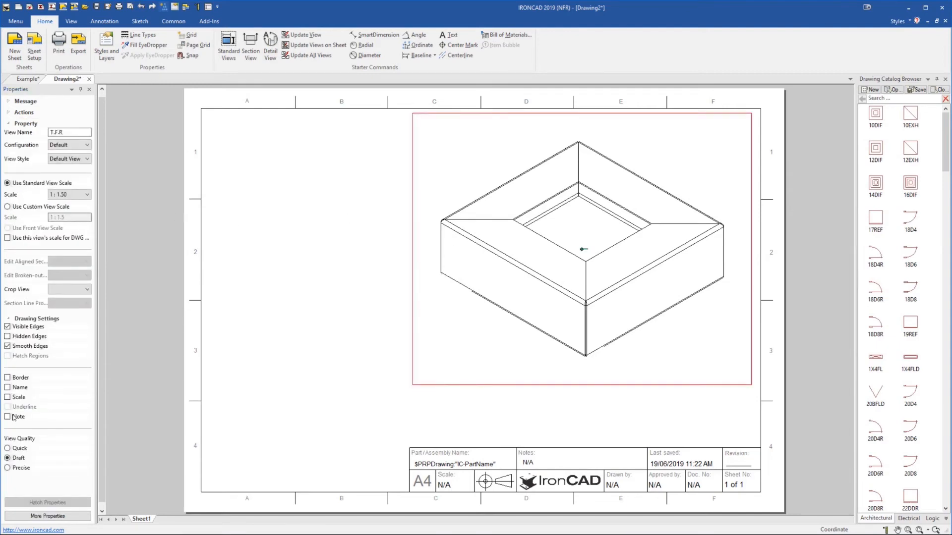
right_click(579, 277)
click(606, 115)
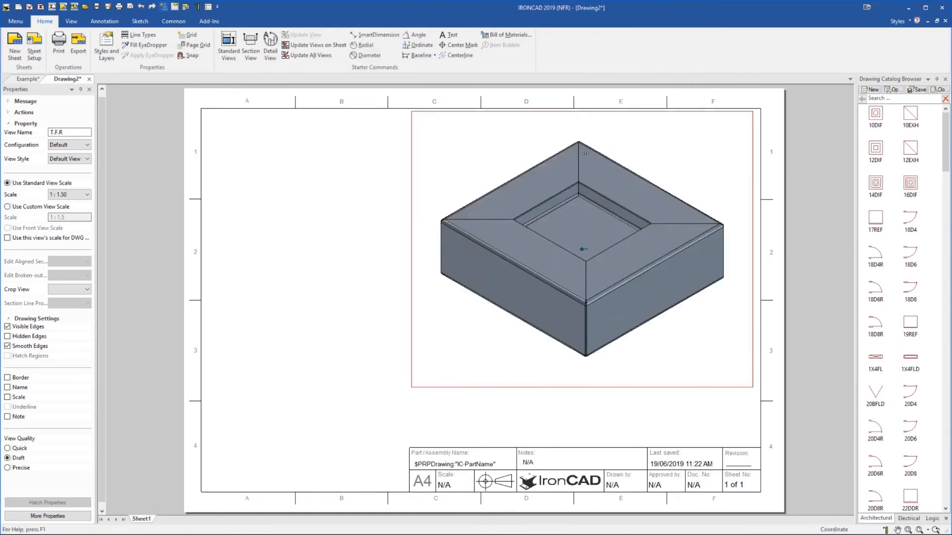
Set the box view's scale to 1:3 and move it to the sheet's upper right corner
click(364, 221)
click(549, 249)
click(70, 194)
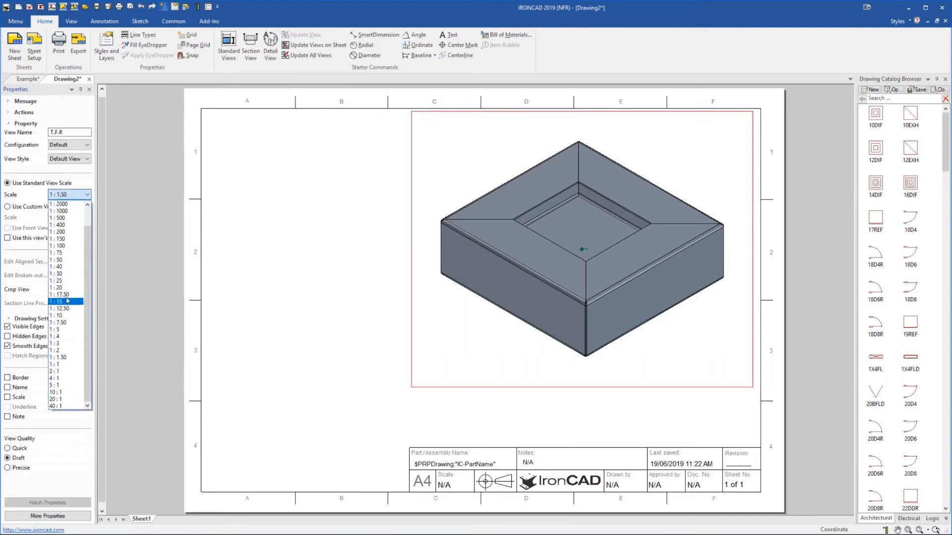
click(68, 281)
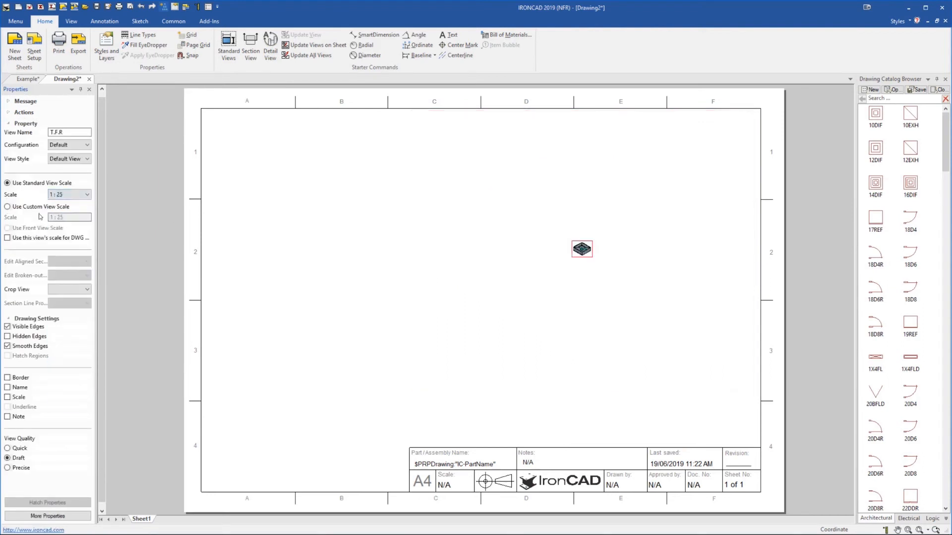
click(75, 195)
click(64, 317)
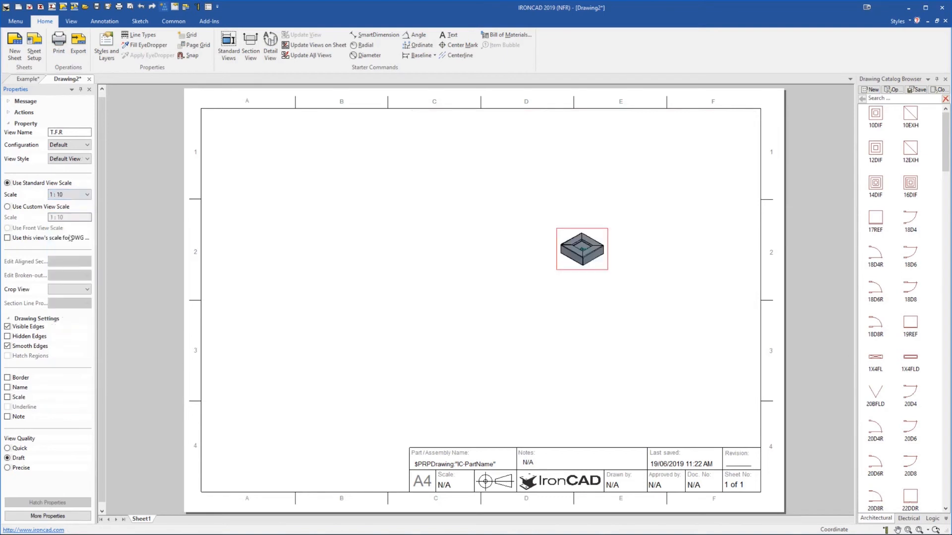
click(72, 196)
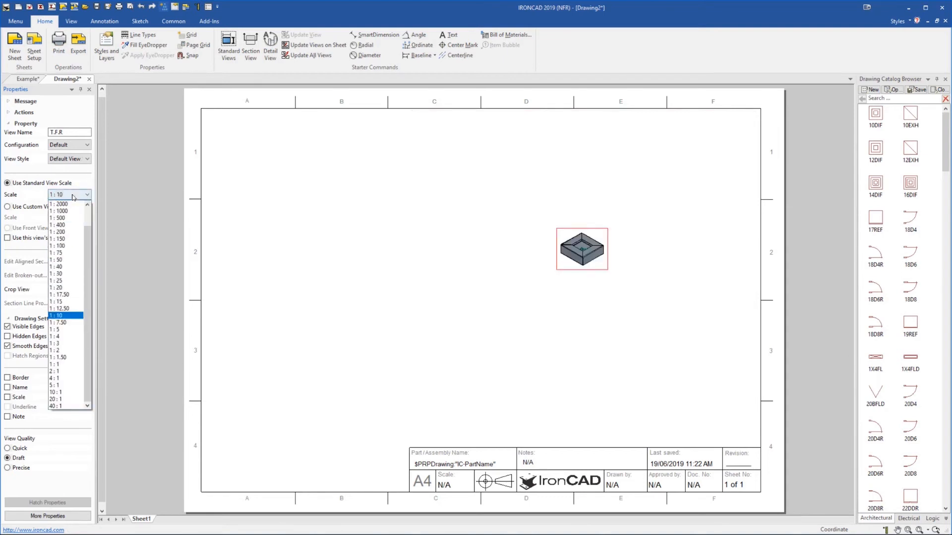
click(69, 343)
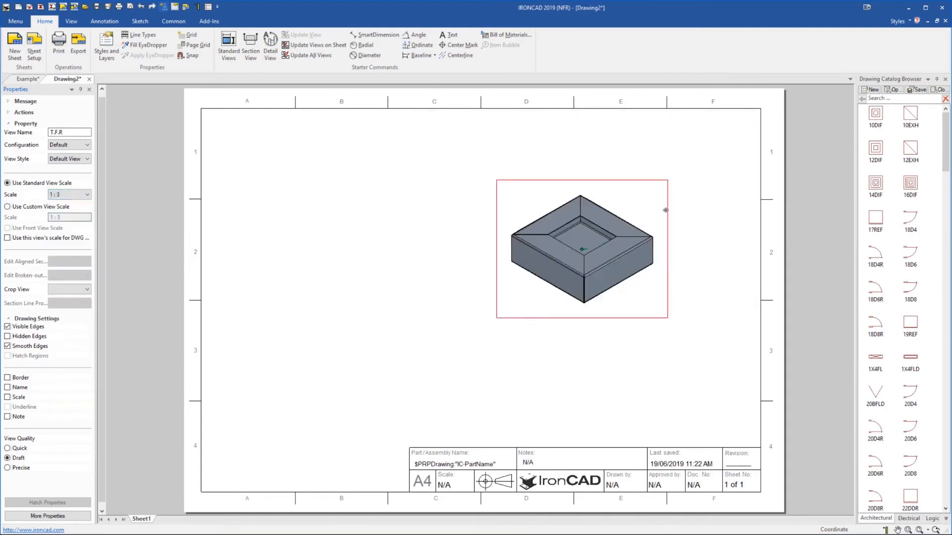
drag(680, 196, 720, 140)
click(640, 312)
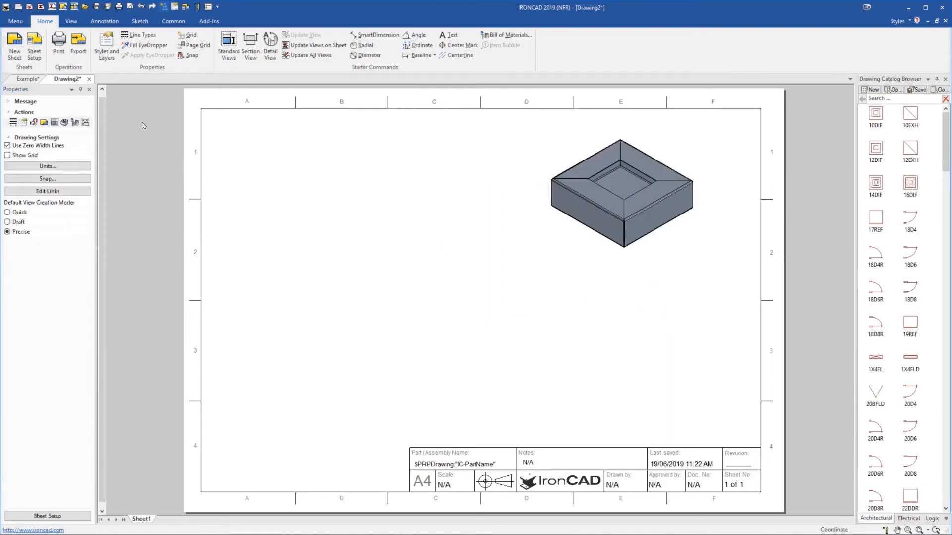
Insert a front view of the Unfolded Sheet Metal Part102 configuration on the sheet
click(228, 59)
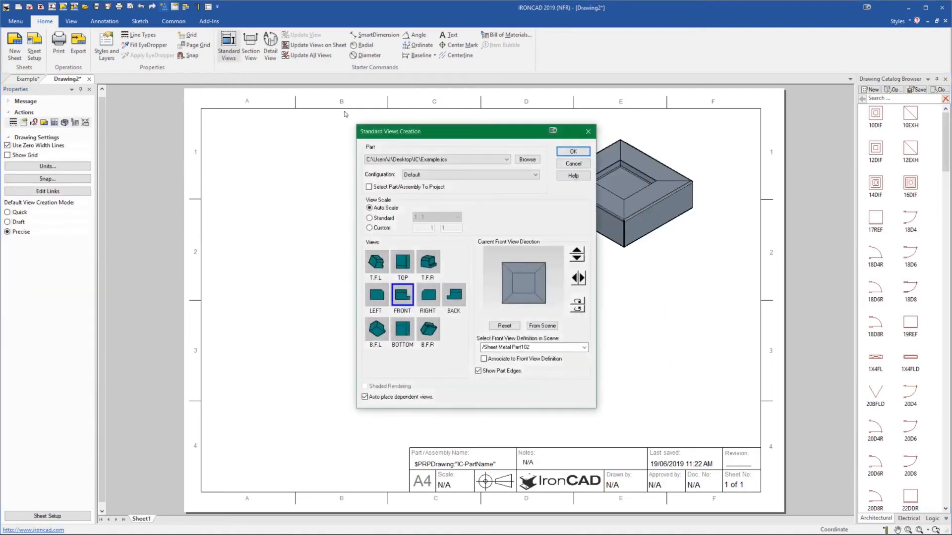
click(436, 175)
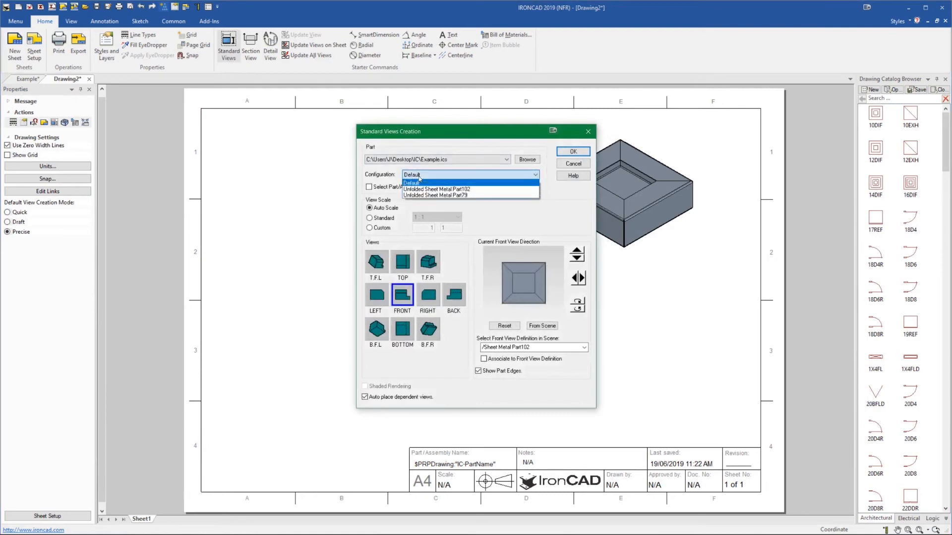
click(427, 190)
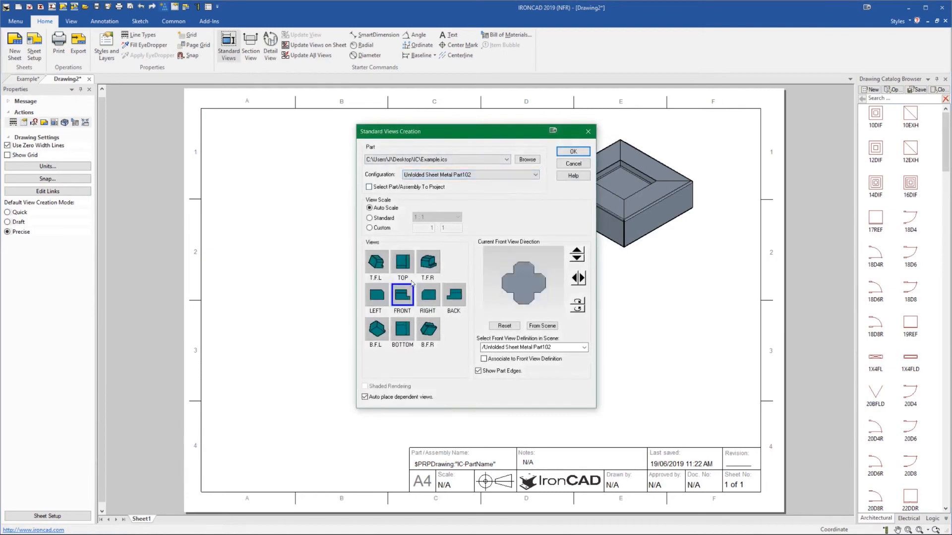
click(574, 151)
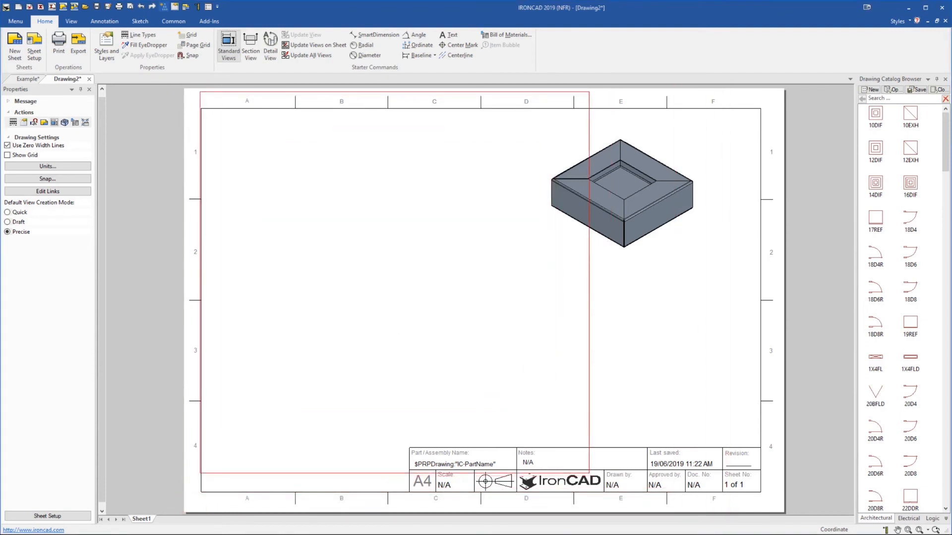
click(395, 325)
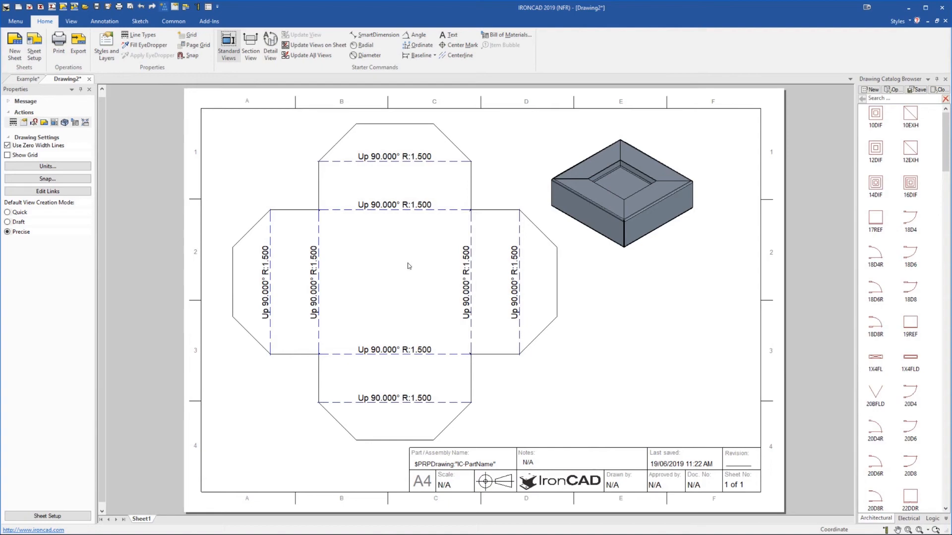
Shift the shaded isometric view slightly to the right
right_click(425, 240)
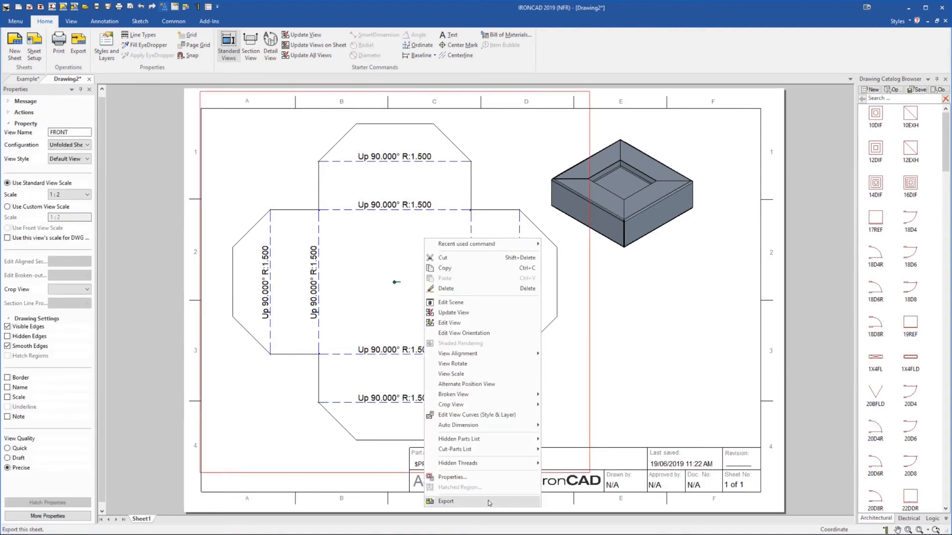
click(666, 343)
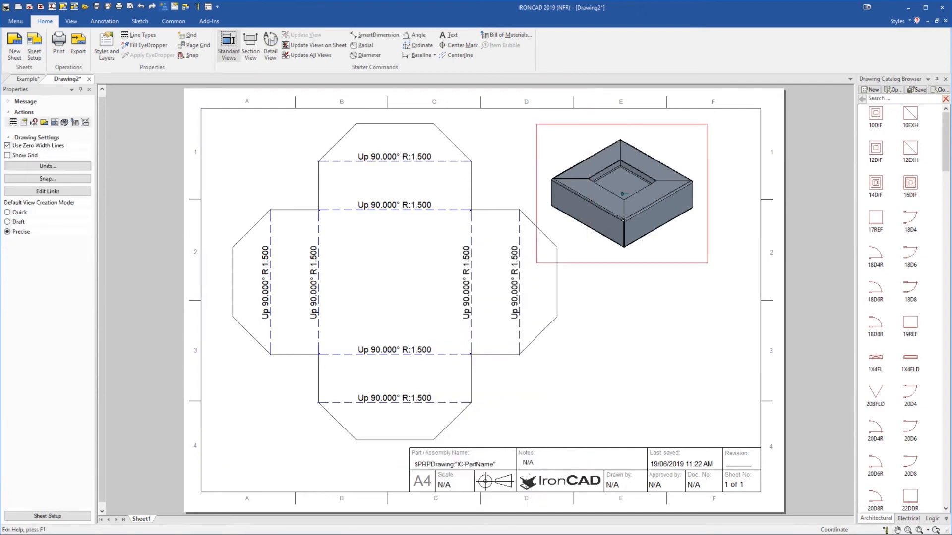
click(631, 219)
drag(666, 217, 676, 216)
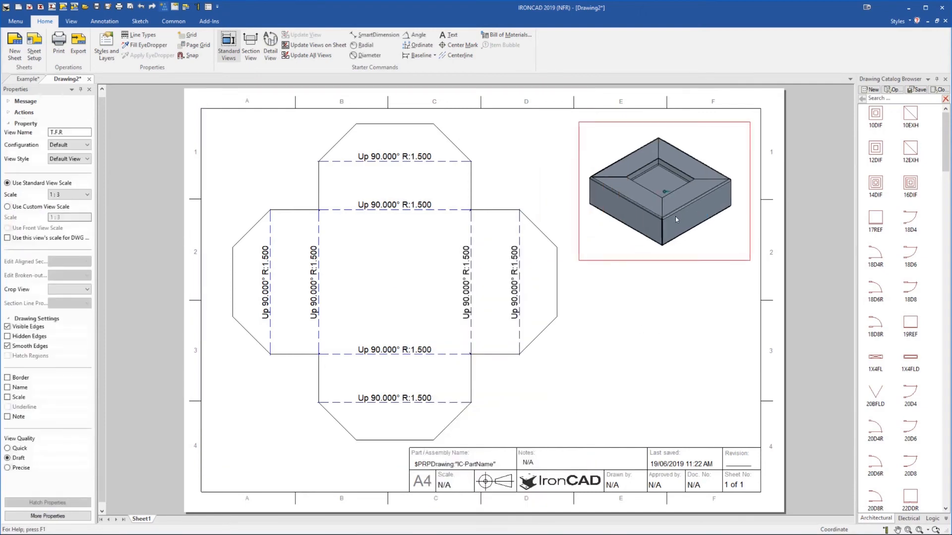
click(675, 337)
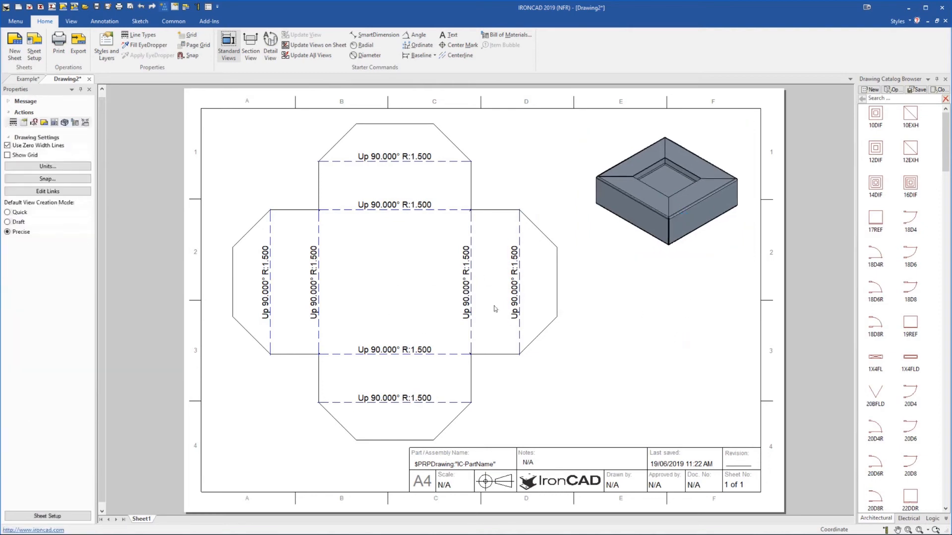
In the 3D scene, drop an H Cylinder hole onto the center of the box's top face
click(30, 79)
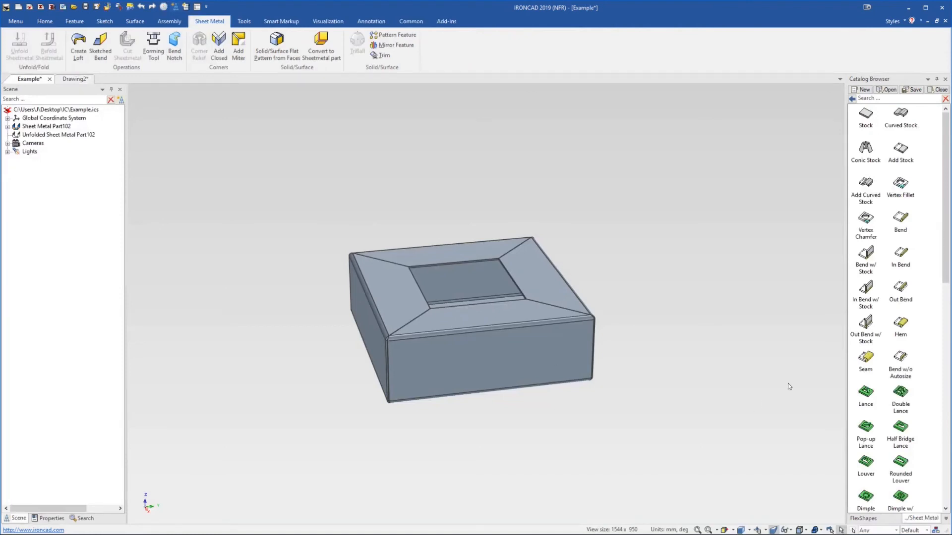
click(852, 99)
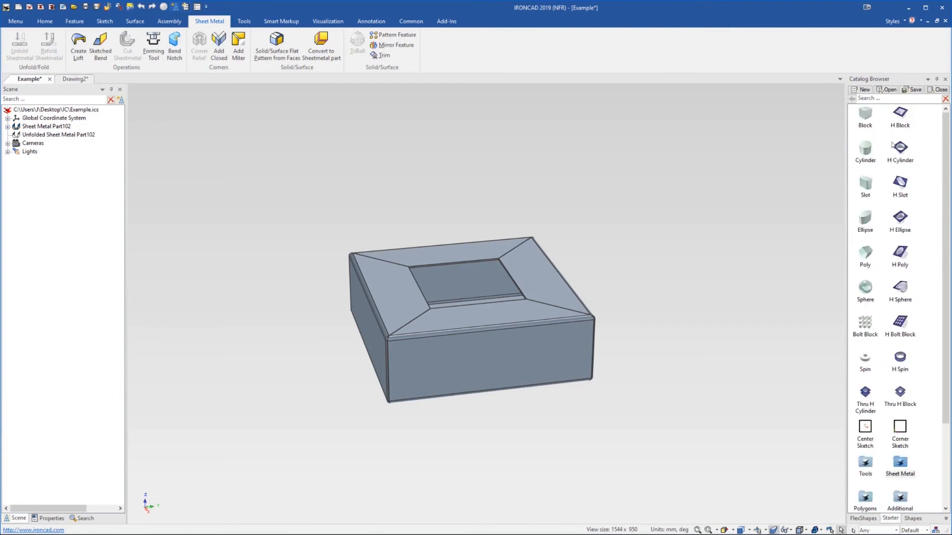
middle_drag(565, 251, 489, 278)
scroll(475, 293, up, 3)
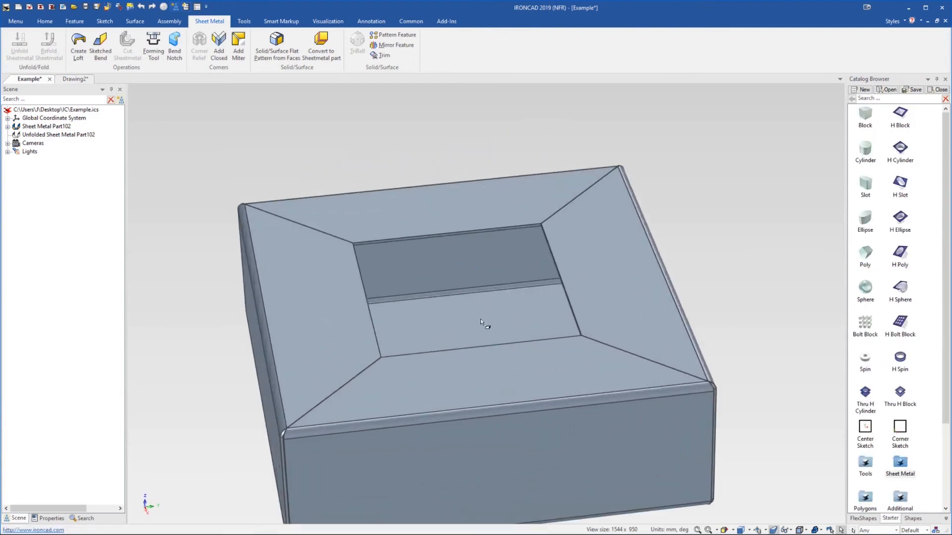
middle_drag(480, 317, 484, 353)
mouse_move(899, 150)
mouse_down()
mouse_move(473, 371)
mouse_move(902, 180)
mouse_move(899, 151)
mouse_up()
middle_drag(540, 362, 499, 457)
drag(900, 148, 456, 312)
middle_drag(482, 343, 482, 270)
scroll(481, 270, down, 4)
click(633, 287)
mouse_move(471, 225)
middle_down()
mouse_move(498, 221)
mouse_move(489, 200)
middle_up()
Return to the drawing and update the views on this sheet
click(74, 80)
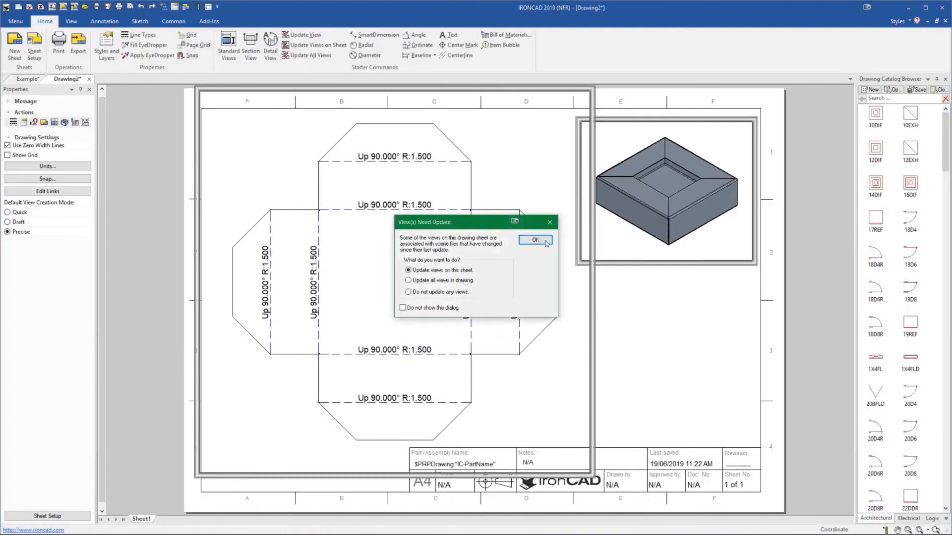
click(535, 240)
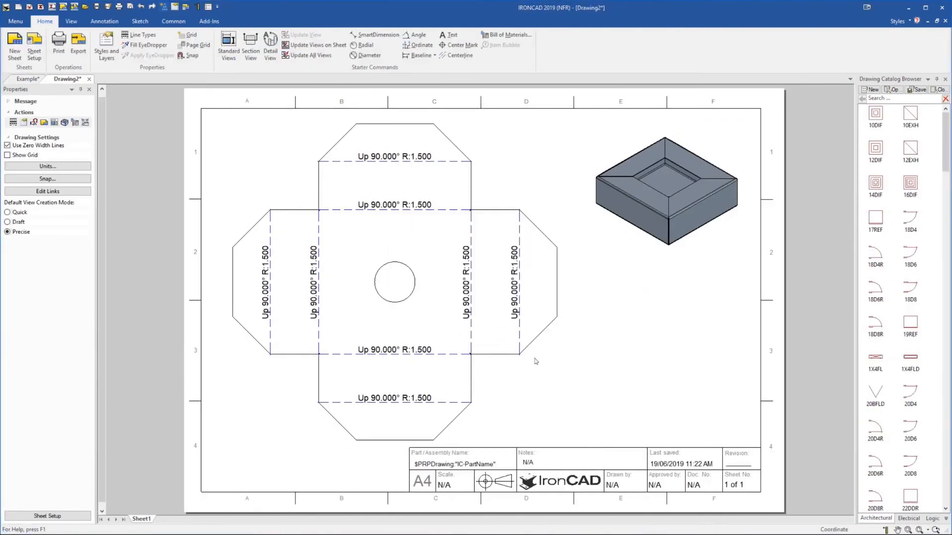
Add a SmartDimension to the hole's diameter in the flat pattern view
click(415, 35)
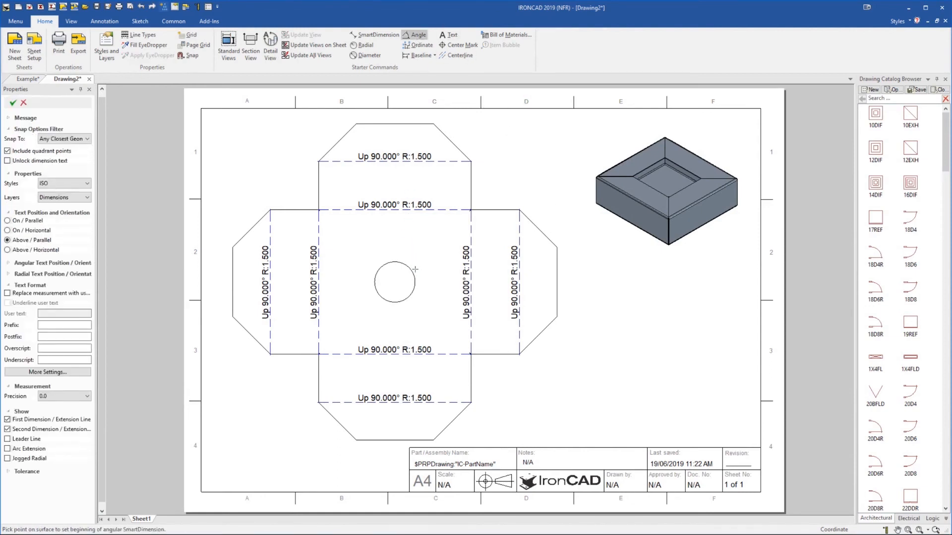
click(357, 35)
click(415, 281)
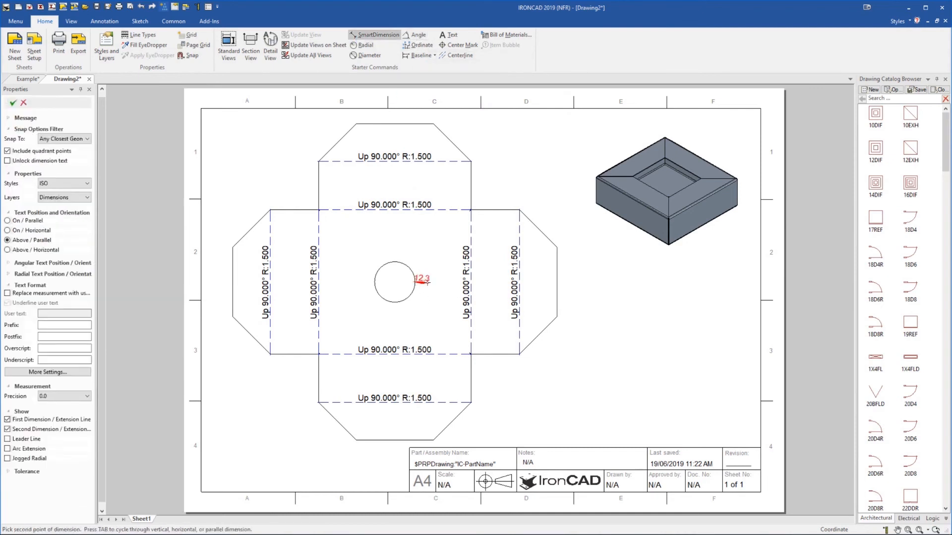
key(super+p)
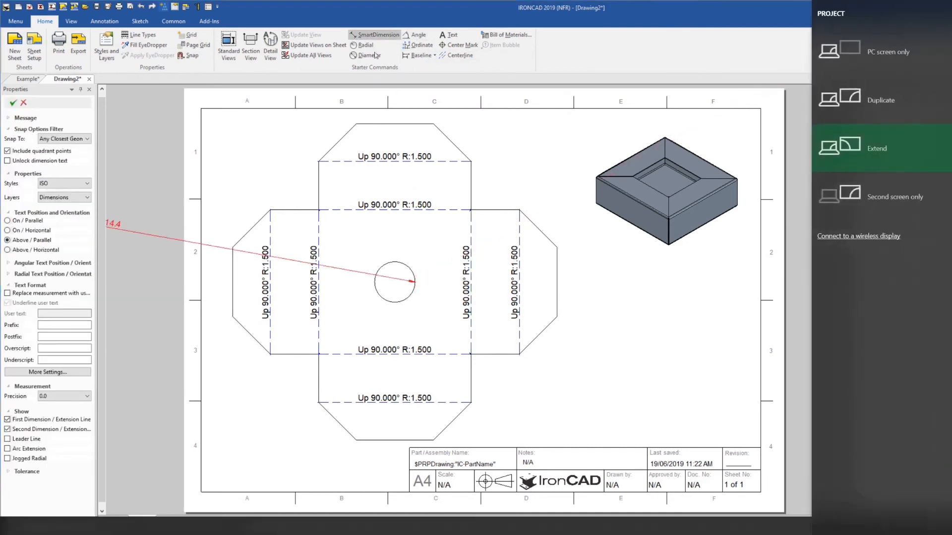
click(384, 37)
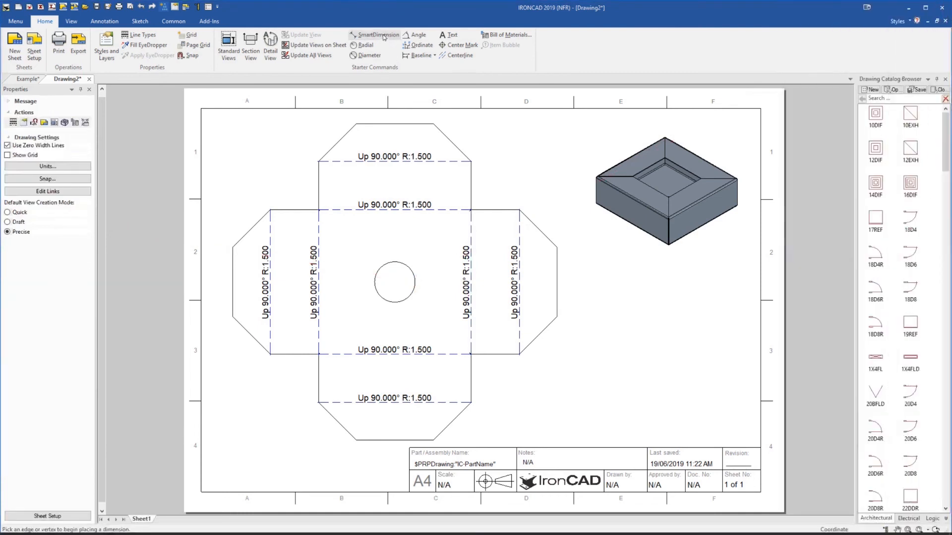
click(382, 36)
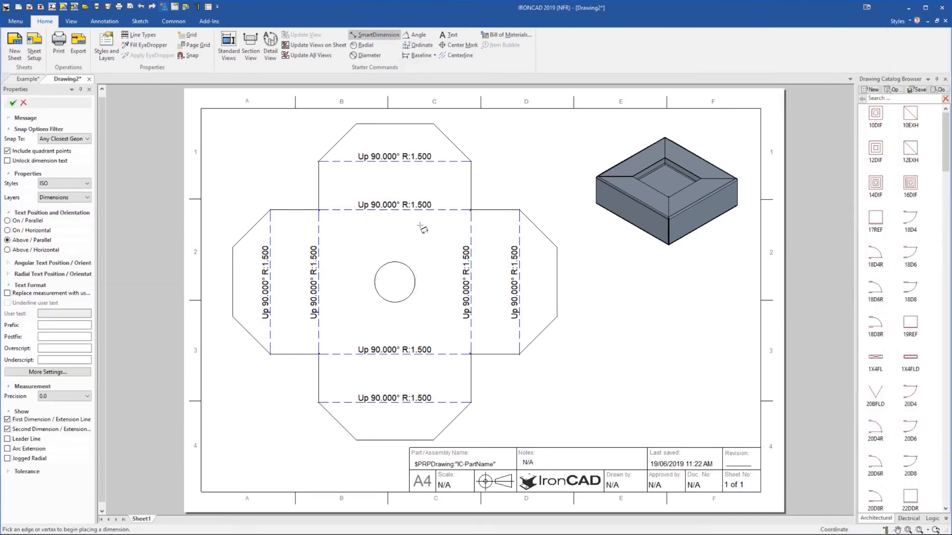
click(415, 278)
Dimension the flat pattern's overall width between its outer left and right corners, placing the dimension above the view
click(235, 260)
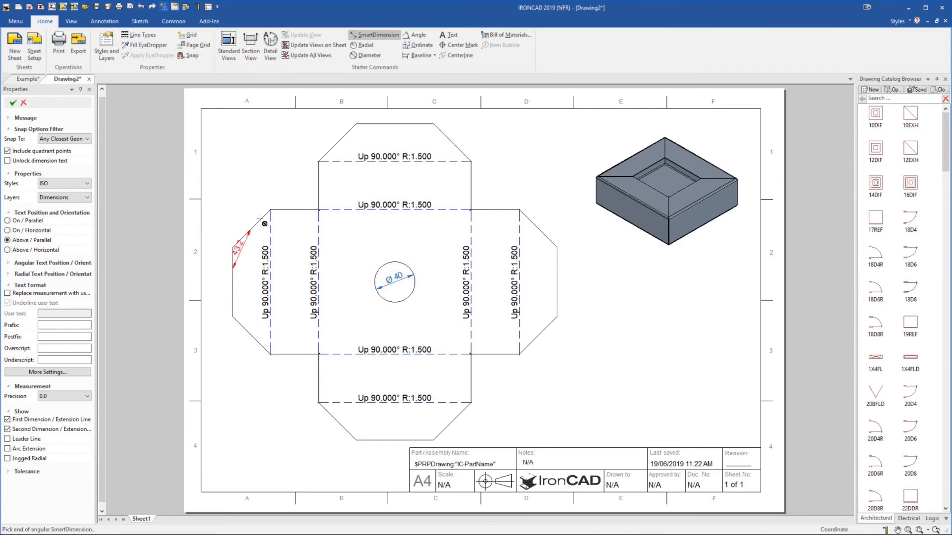
click(561, 266)
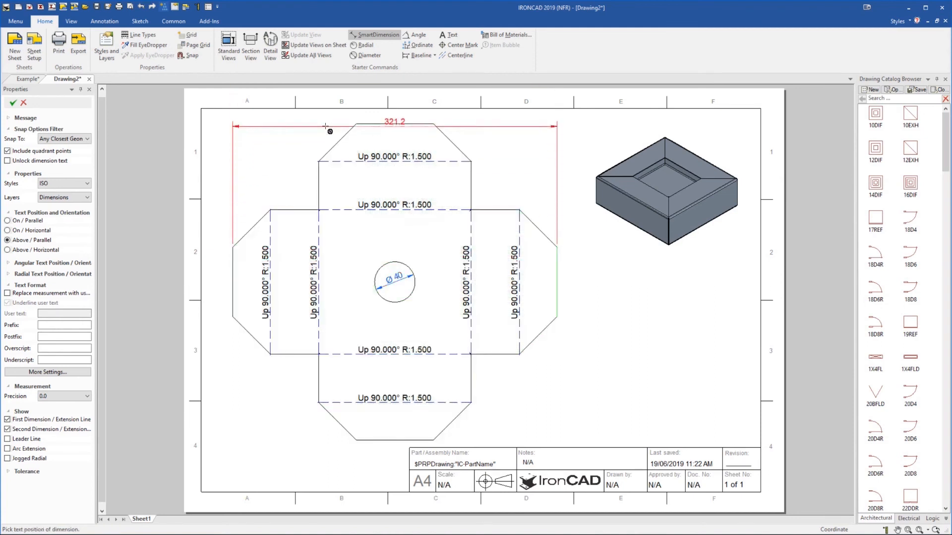
click(311, 121)
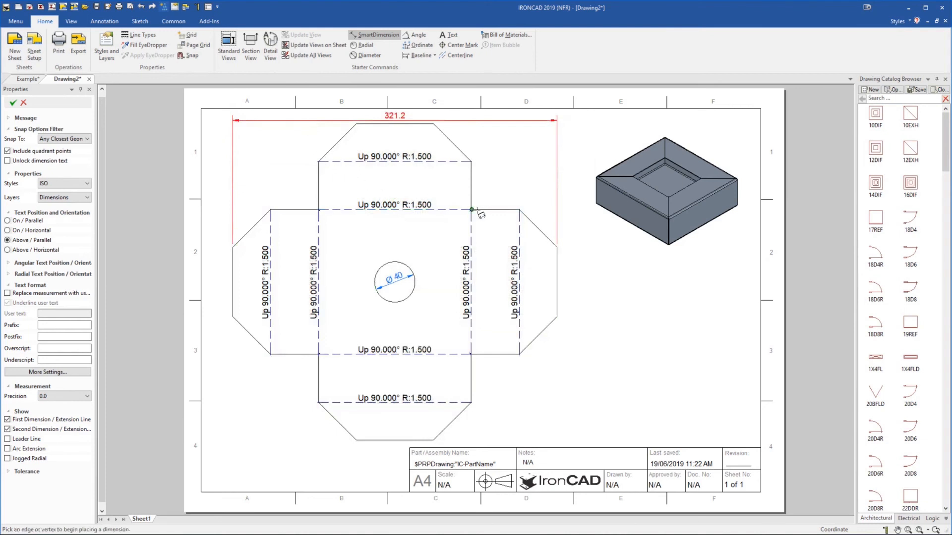
click(375, 35)
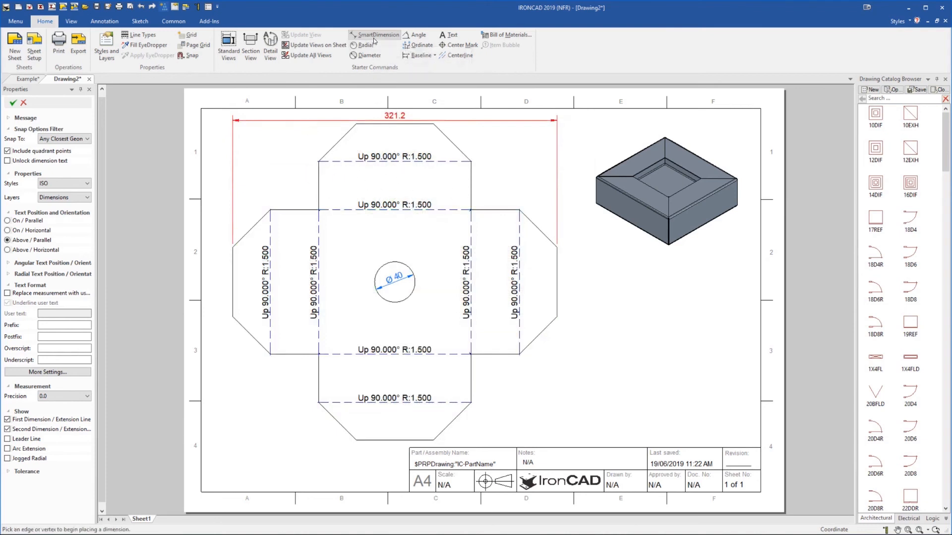
key(Escape)
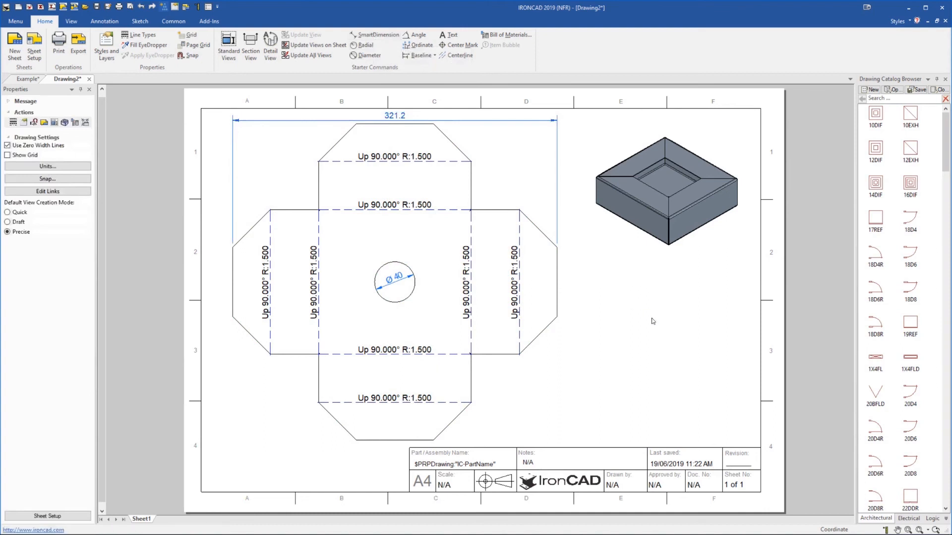
In a draft document, start a standard view of Example.ics using the Unfolded Sheet Metal Part102 configuration and primary orientation
click(23, 80)
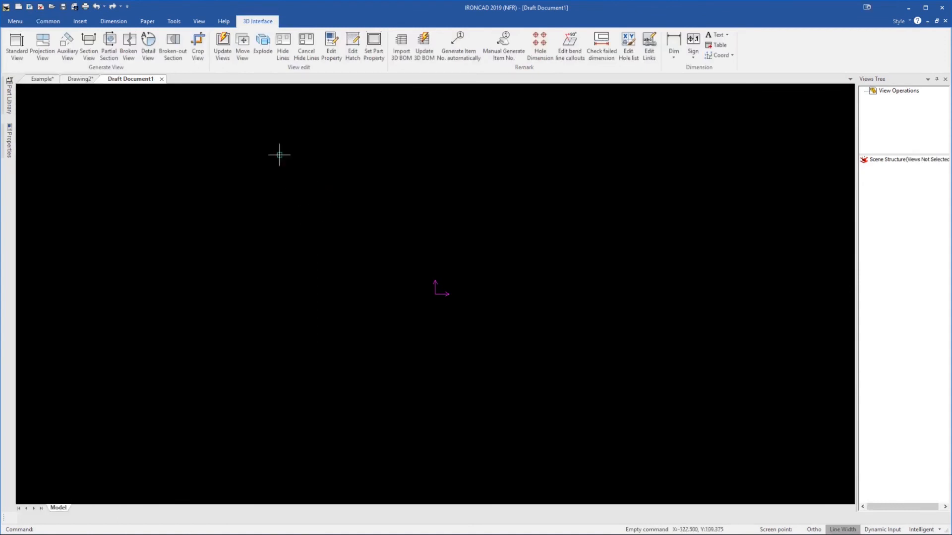
click(22, 50)
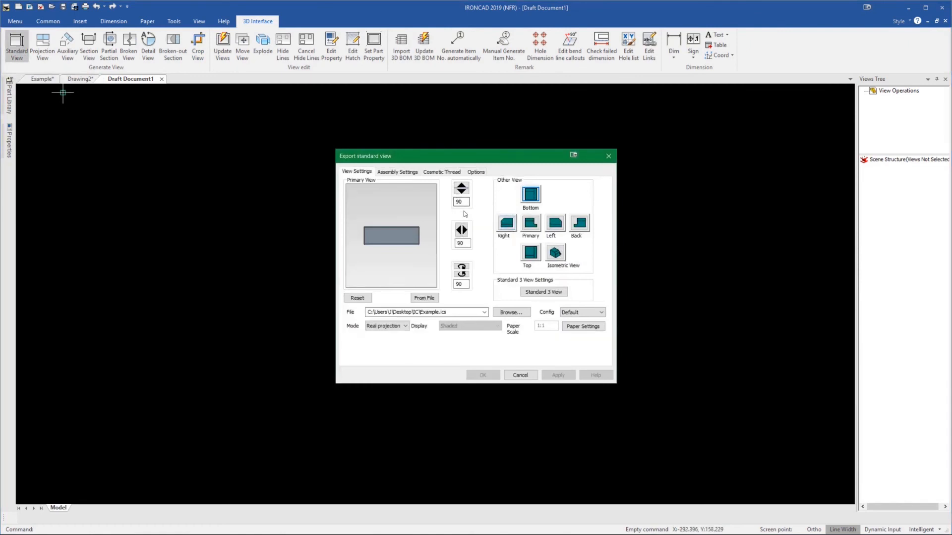
click(595, 316)
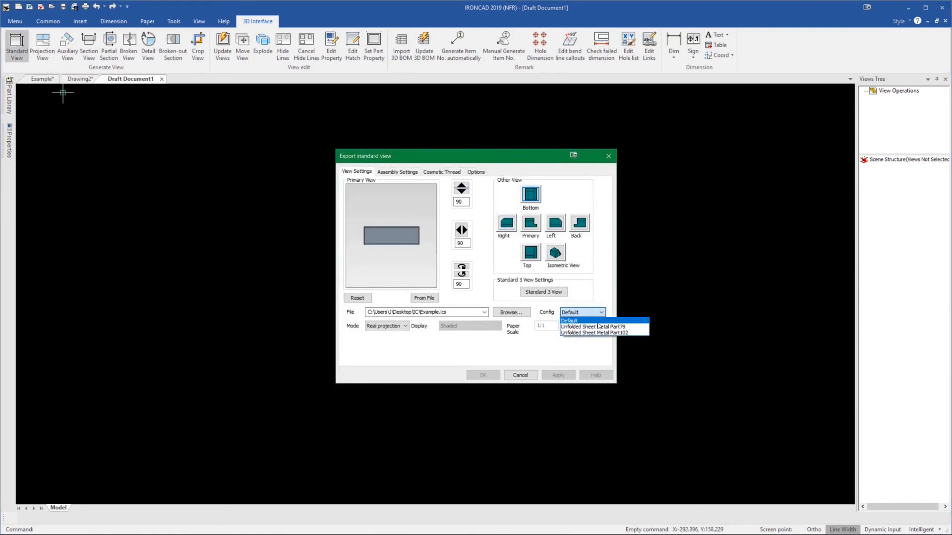
click(592, 333)
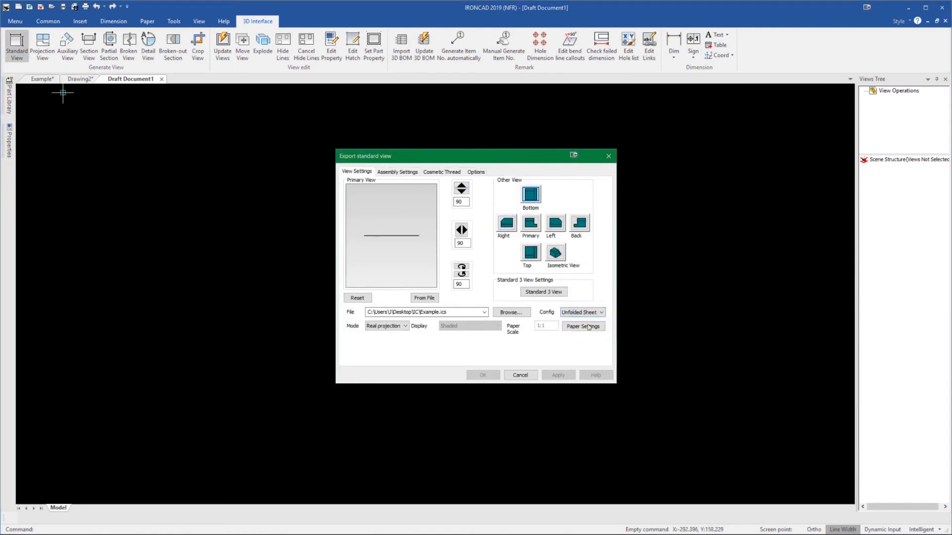
click(534, 257)
click(461, 188)
click(531, 224)
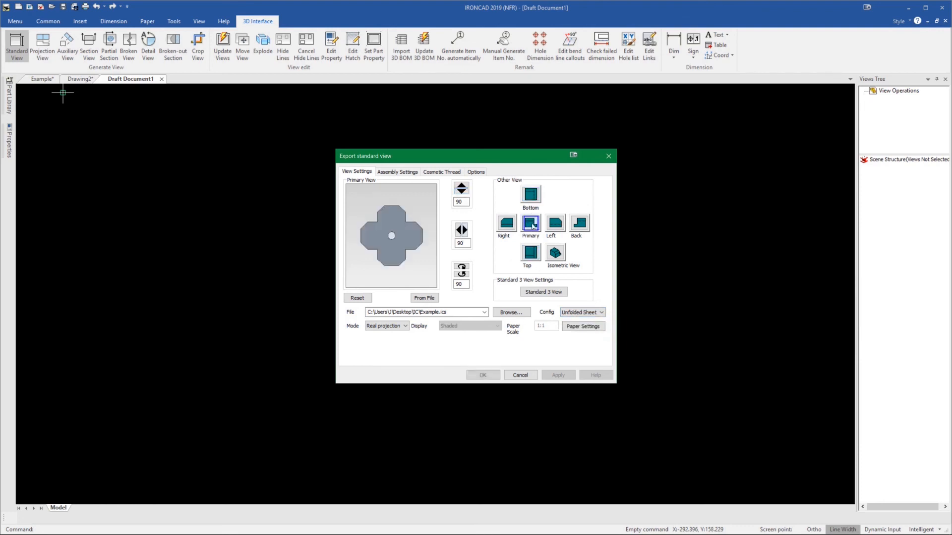
Enable bend lines in the view's projection objects and place the flat pattern view in the drawing
click(476, 172)
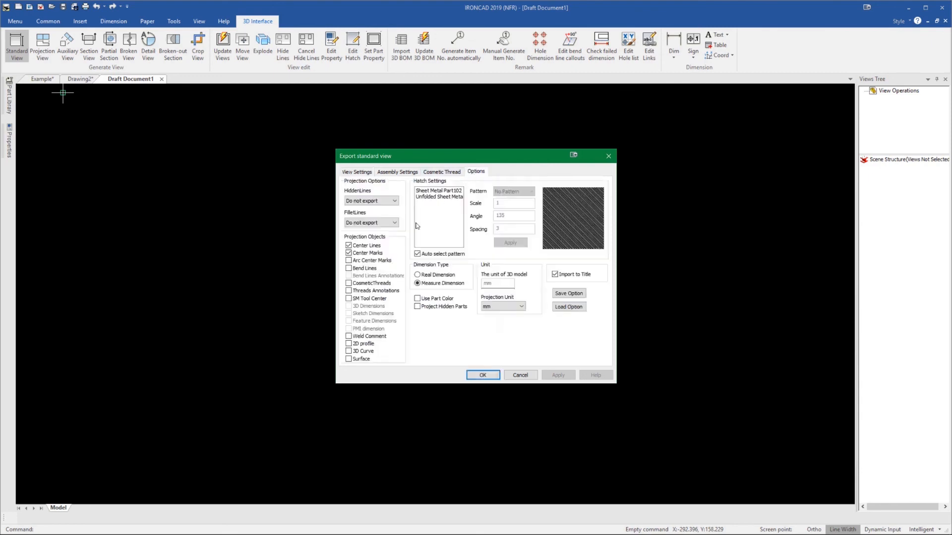
click(348, 268)
click(476, 375)
click(435, 294)
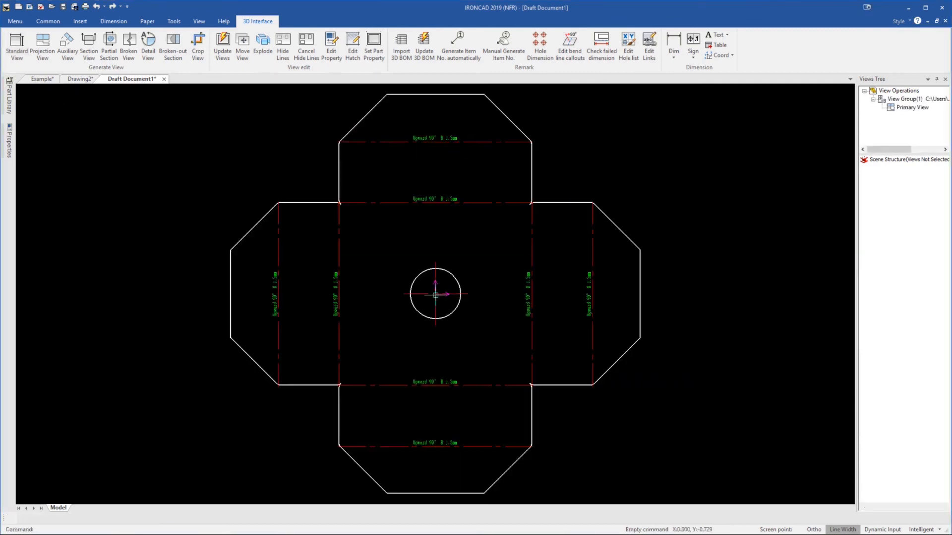
Zoom in and out on the placed flat pattern view to inspect its bend line annotations
scroll(425, 128, up, 5)
scroll(476, 168, up, 2)
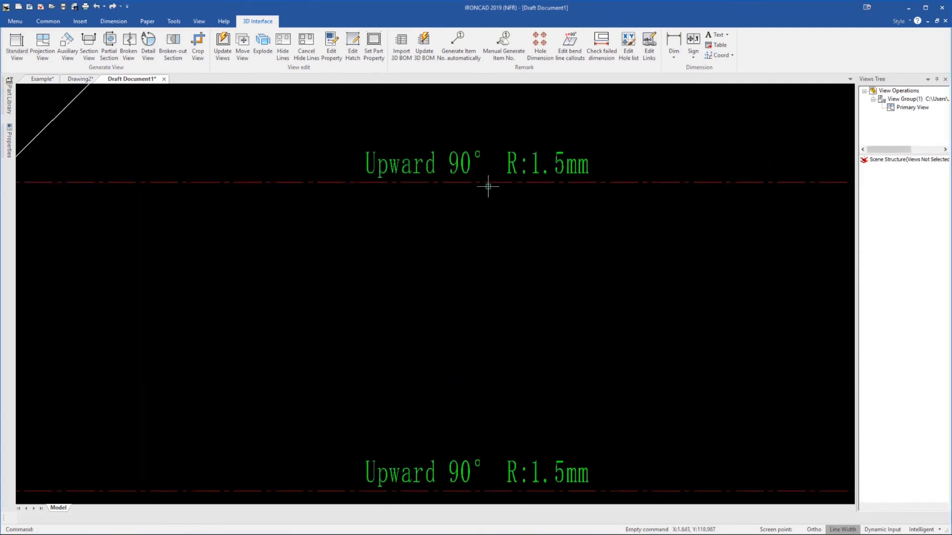
scroll(452, 228, down, 5)
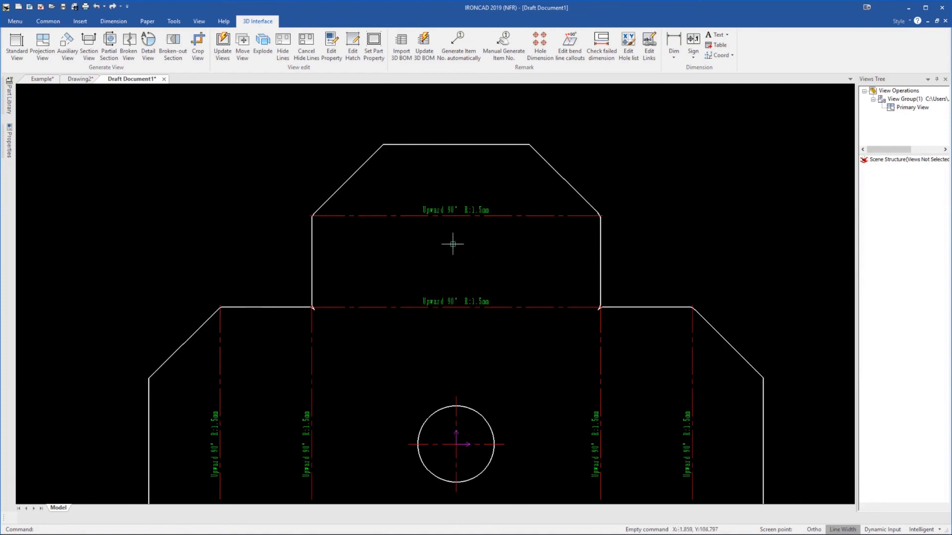
scroll(464, 270, down, 3)
scroll(472, 396, down, 1)
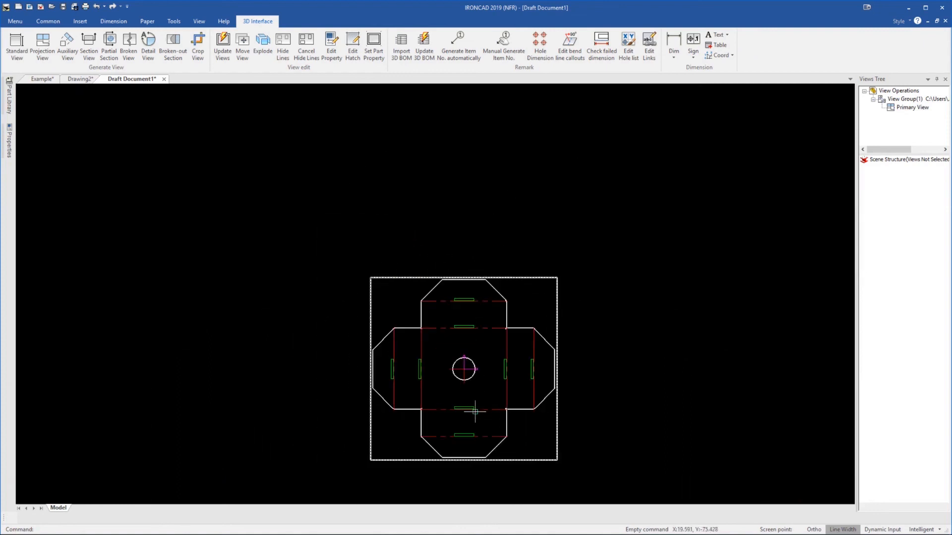
scroll(491, 449, up, 3)
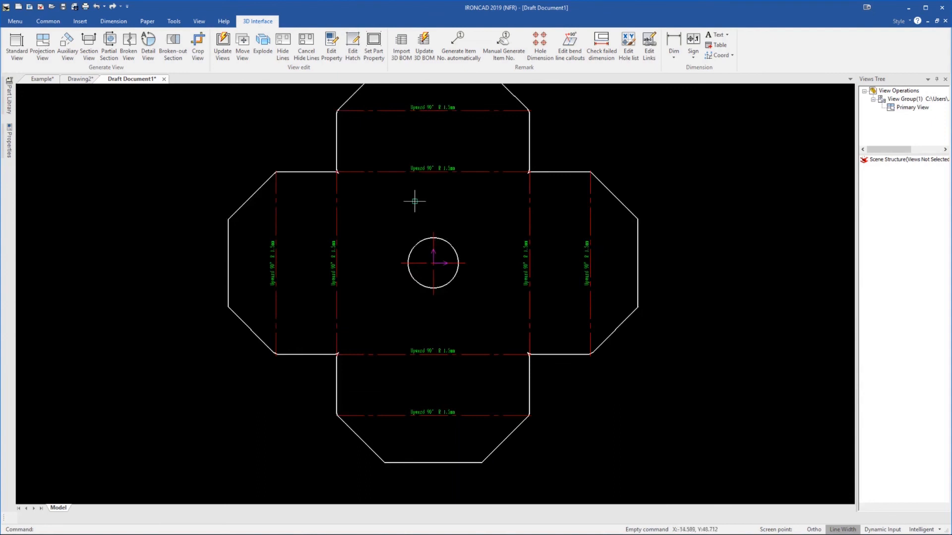
scroll(425, 185, down, 1)
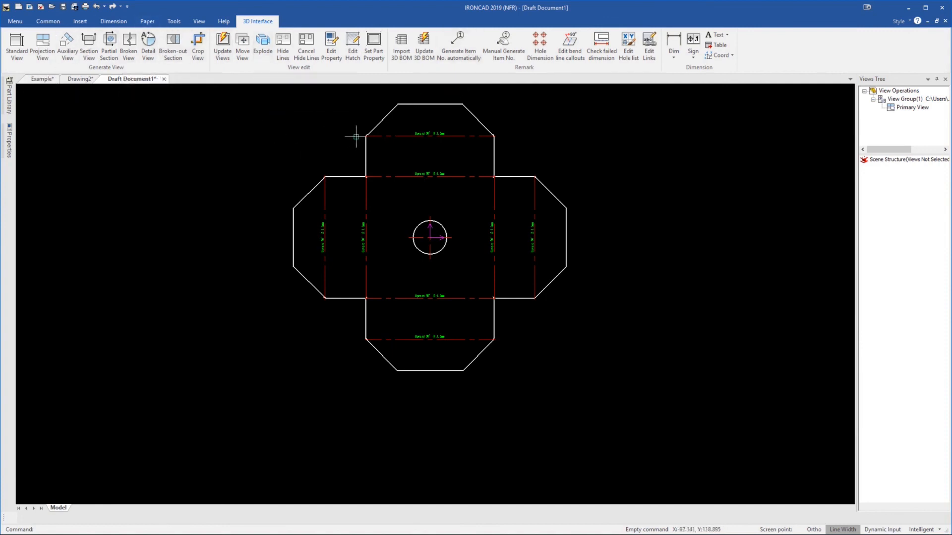
scroll(471, 228, up, 2)
scroll(480, 185, down, 4)
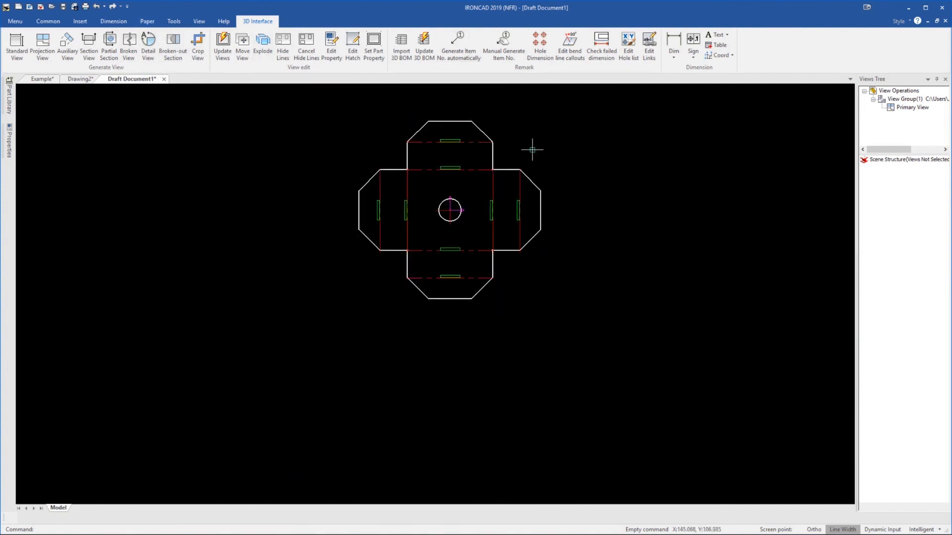
scroll(531, 149, up, 2)
Return to the 3D scene and refold the unfolded sheet metal part back into the box
click(41, 79)
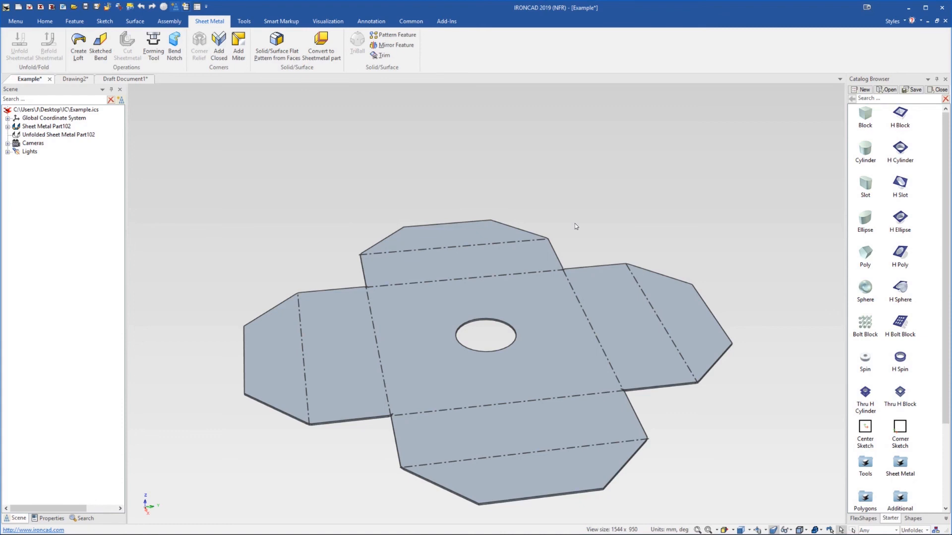
scroll(504, 270, down, 3)
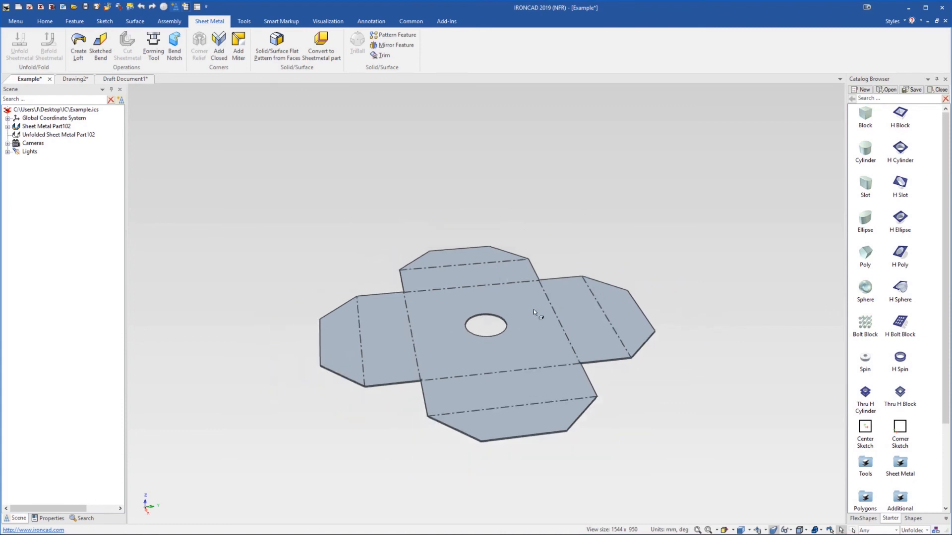
click(521, 302)
right_click(521, 299)
click(577, 215)
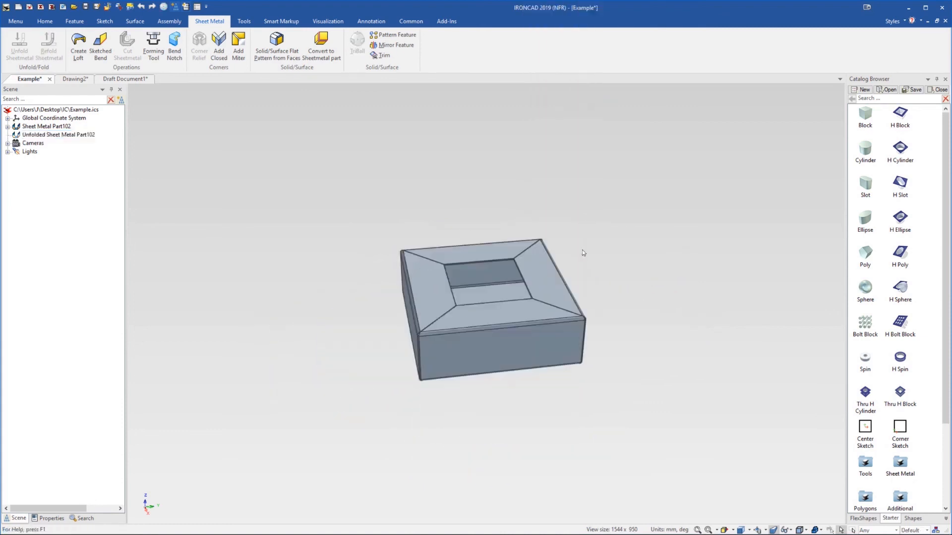